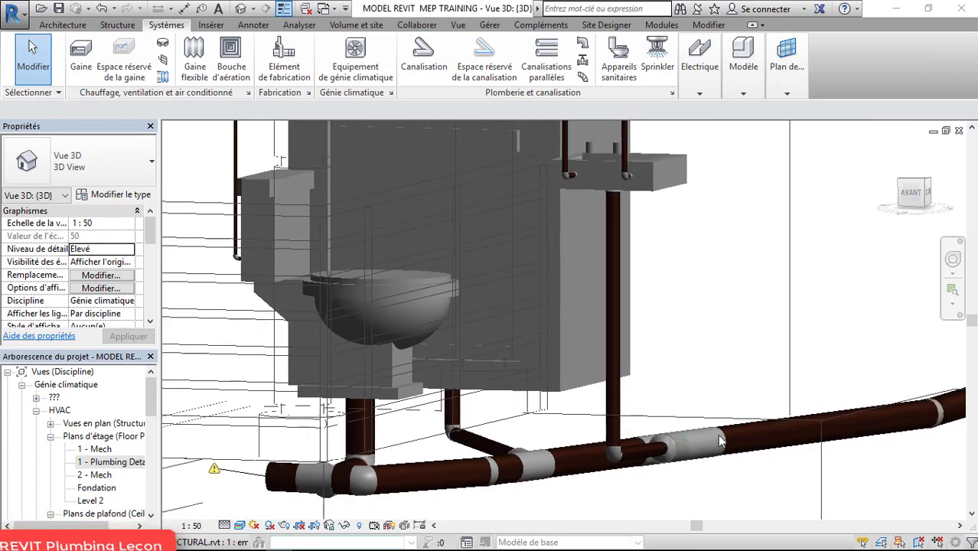
# - Open the level 1 plumbing detail floor plan and examine the small room with the swing door beside grid B
pyautogui.scroll(3, 456, 441)
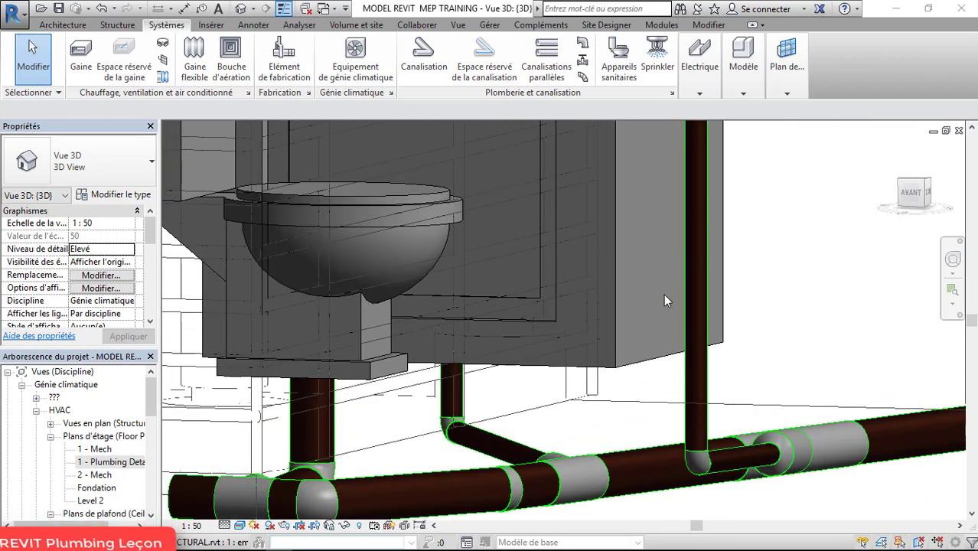
pyautogui.doubleClick(115, 462)
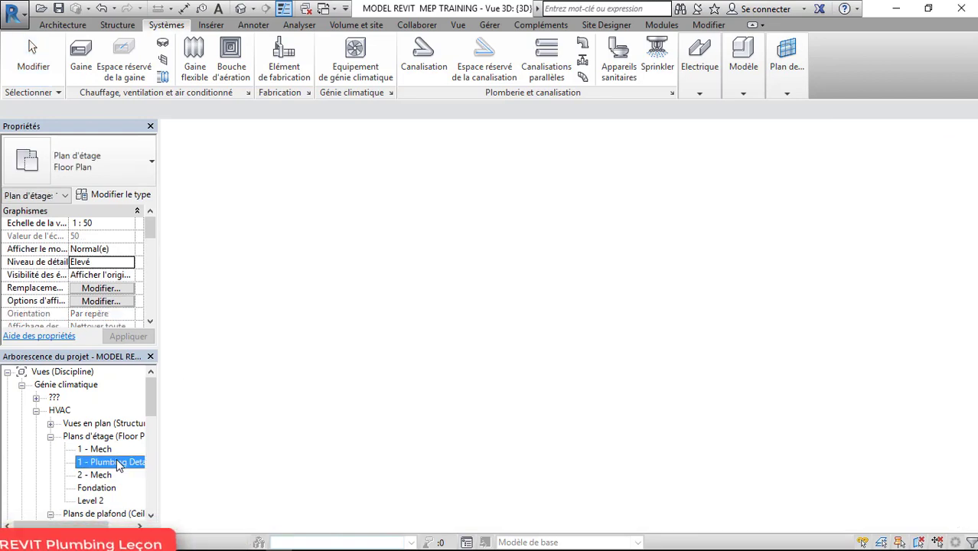
pyautogui.scroll(-3, 461, 339)
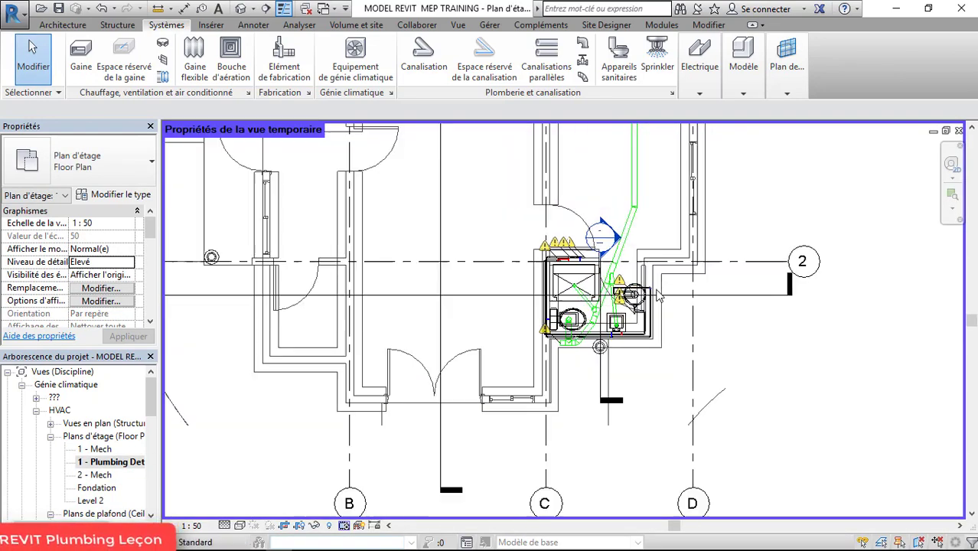
pyautogui.scroll(7, 414, 358)
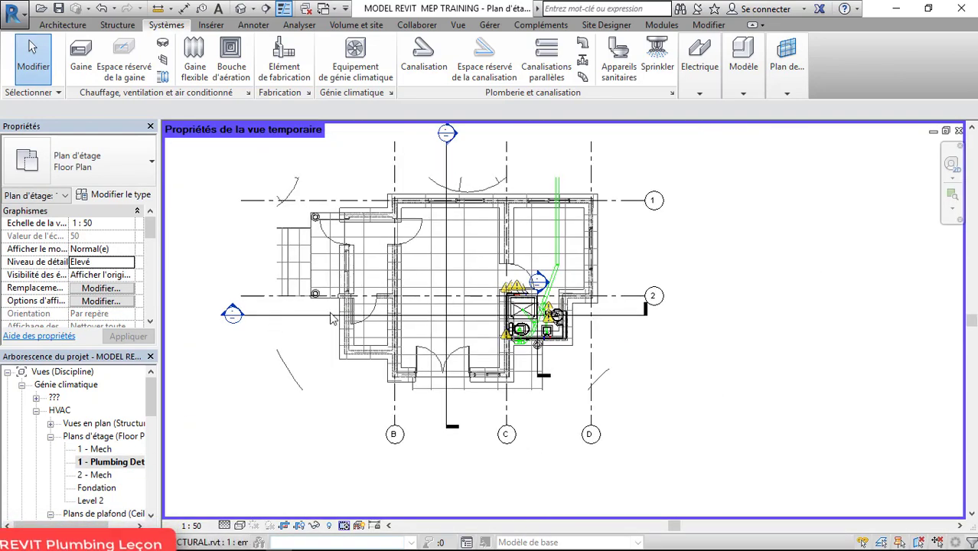
pyautogui.moveTo(448, 550)
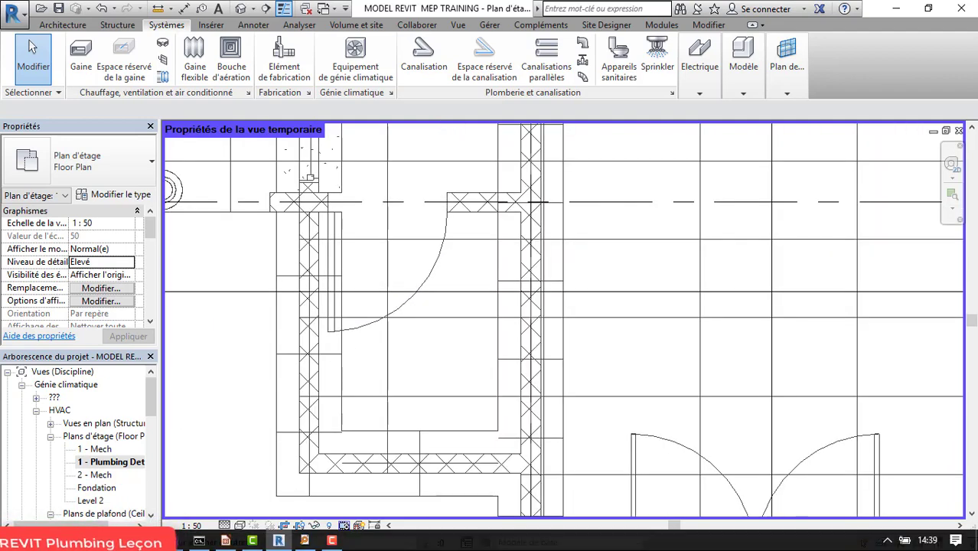
pyautogui.scroll(-3, 511, 248)
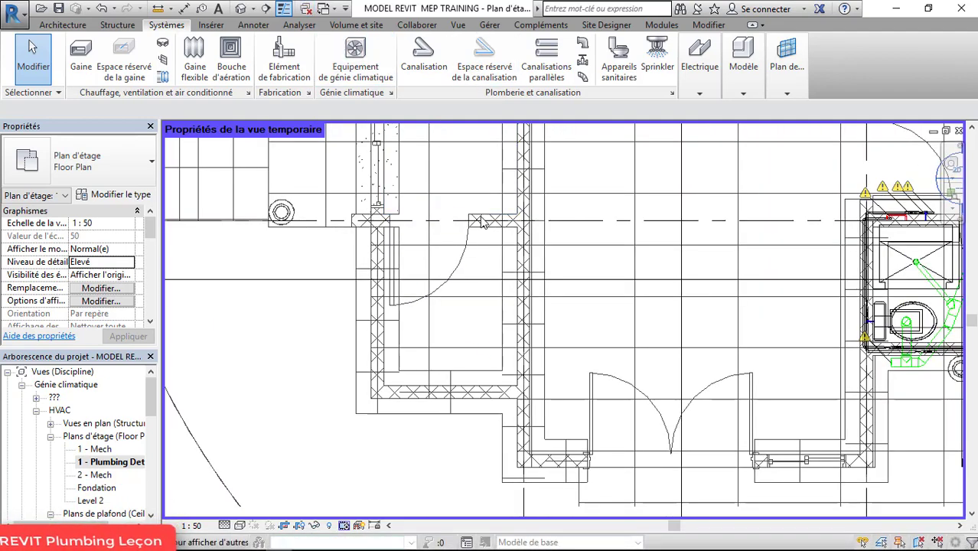
pyautogui.scroll(3, 474, 320)
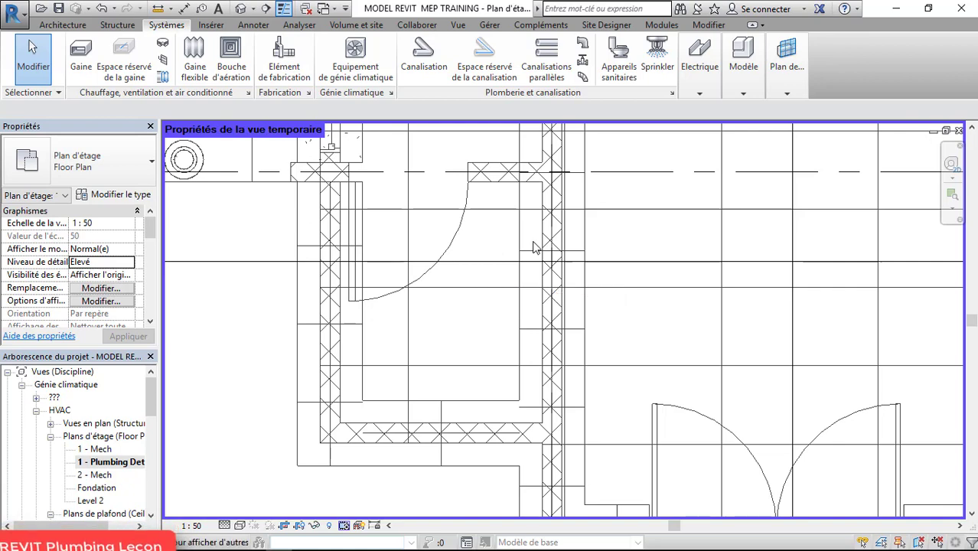
pyautogui.scroll(4, 512, 311)
pyautogui.scroll(-2, 443, 262)
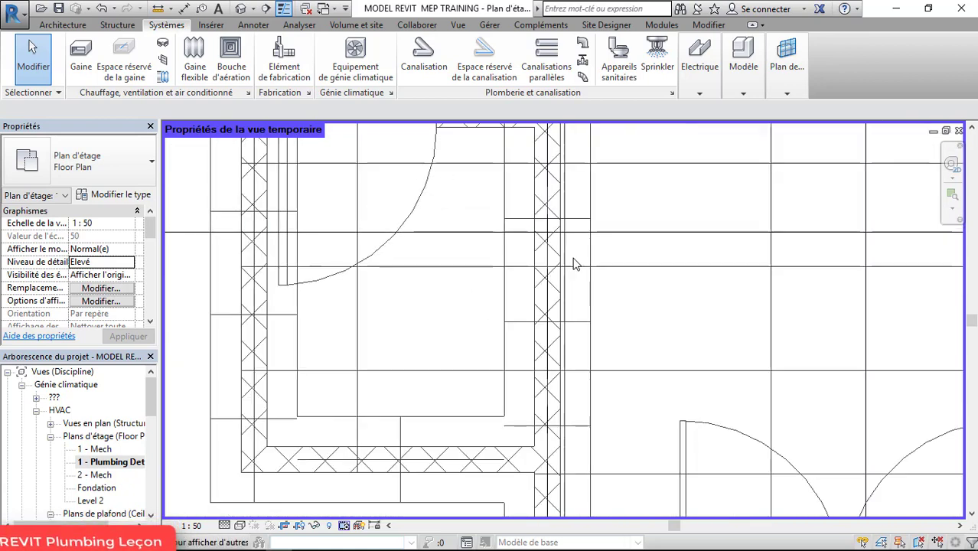
pyautogui.scroll(-1, 557, 260)
pyautogui.scroll(-1, 558, 260)
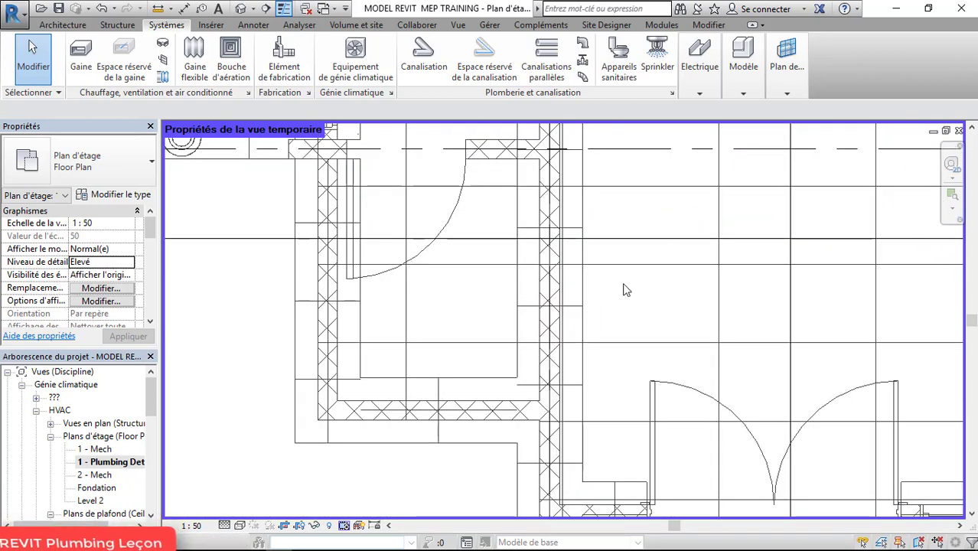
pyautogui.click(608, 63)
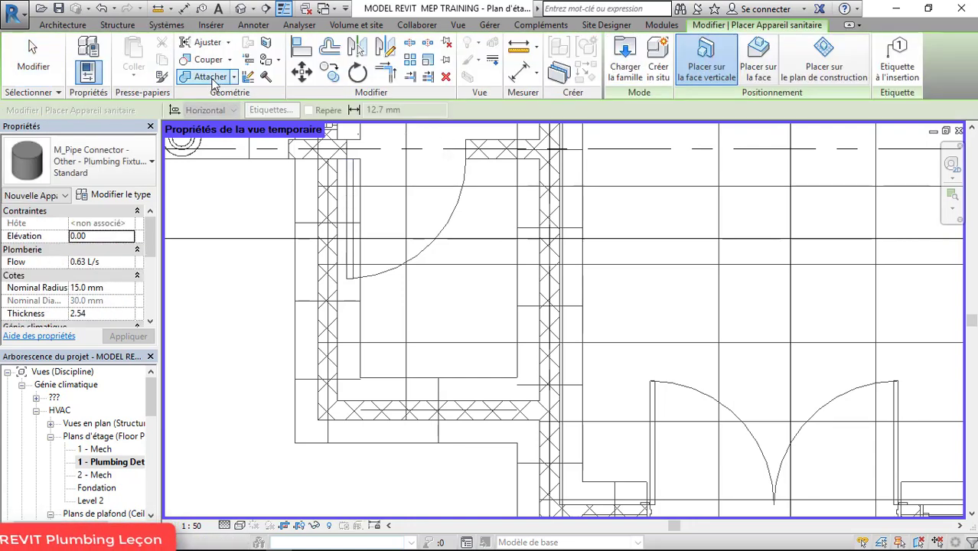
pyautogui.click(626, 61)
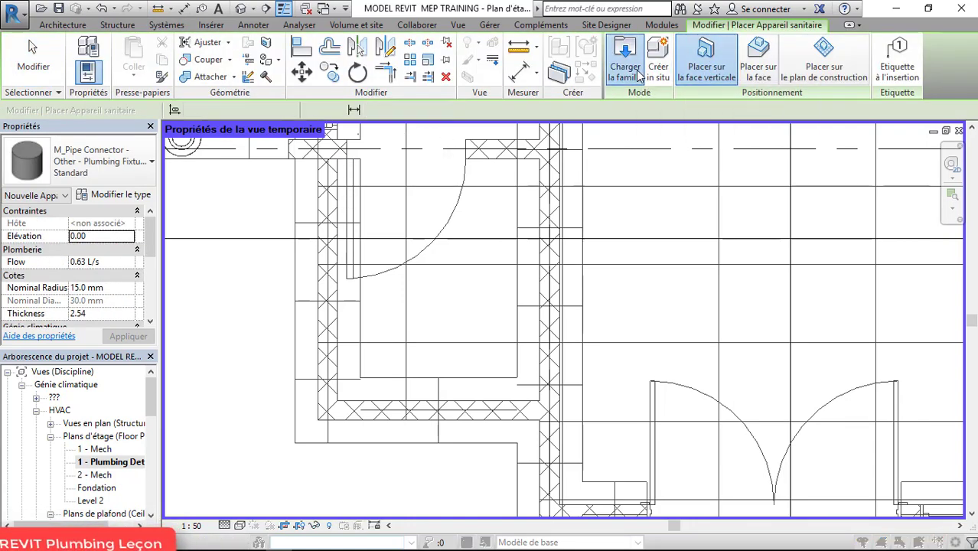
pyautogui.click(328, 129)
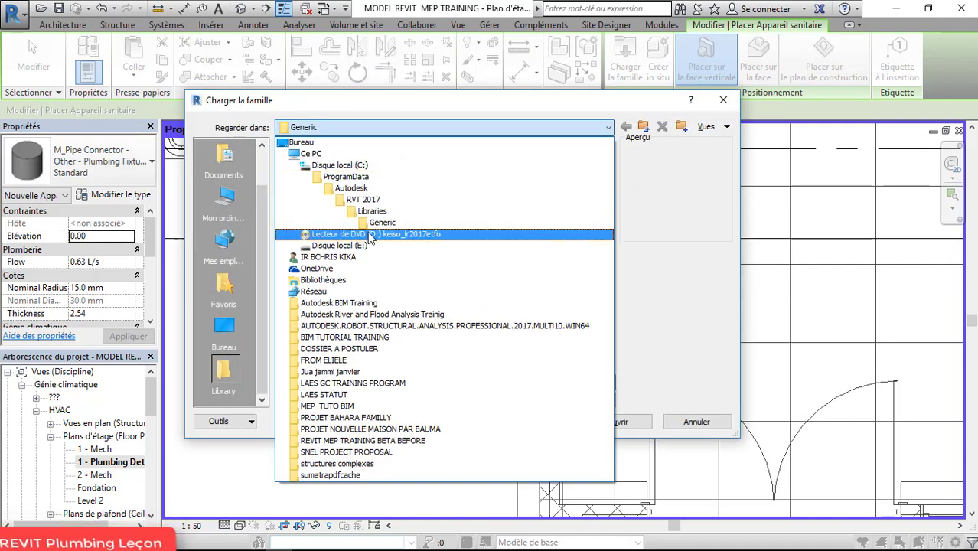
pyautogui.click(374, 202)
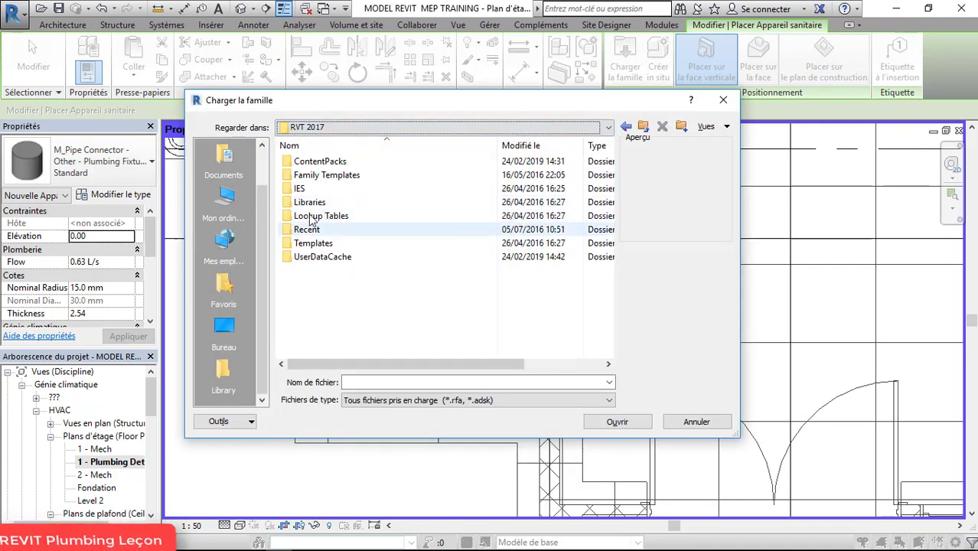
pyautogui.doubleClick(315, 201)
pyautogui.doubleClick(317, 189)
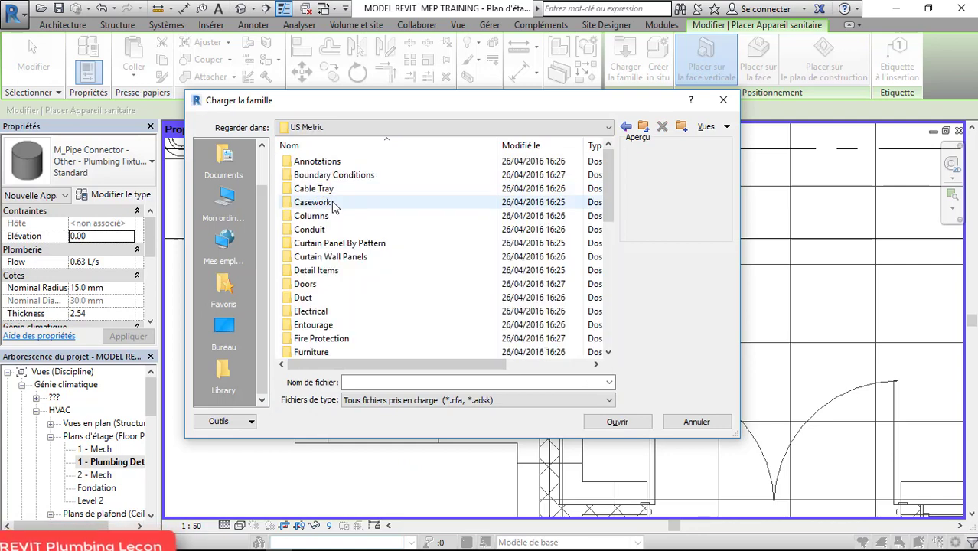
pyautogui.click(317, 201)
pyautogui.press('p')
pyautogui.press('p')
pyautogui.press('p')
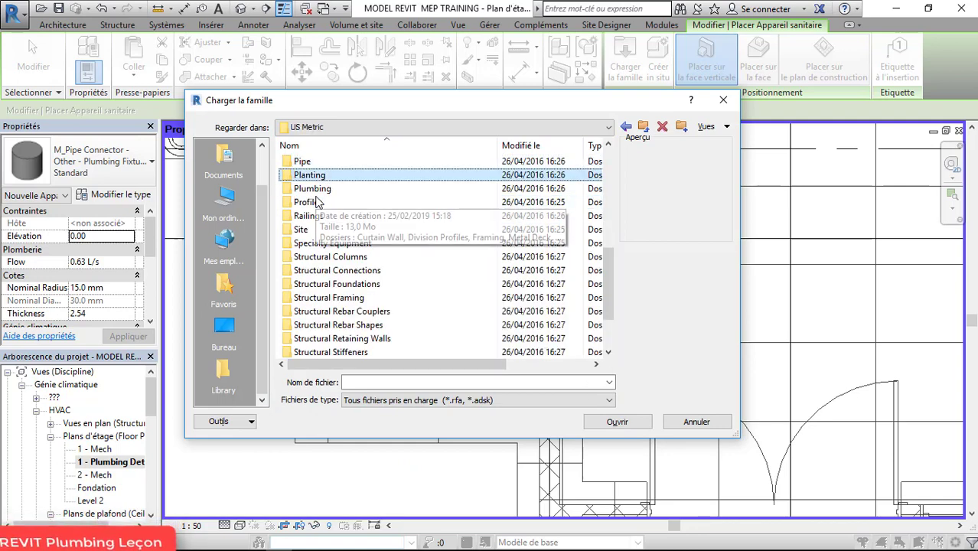
pyautogui.doubleClick(325, 191)
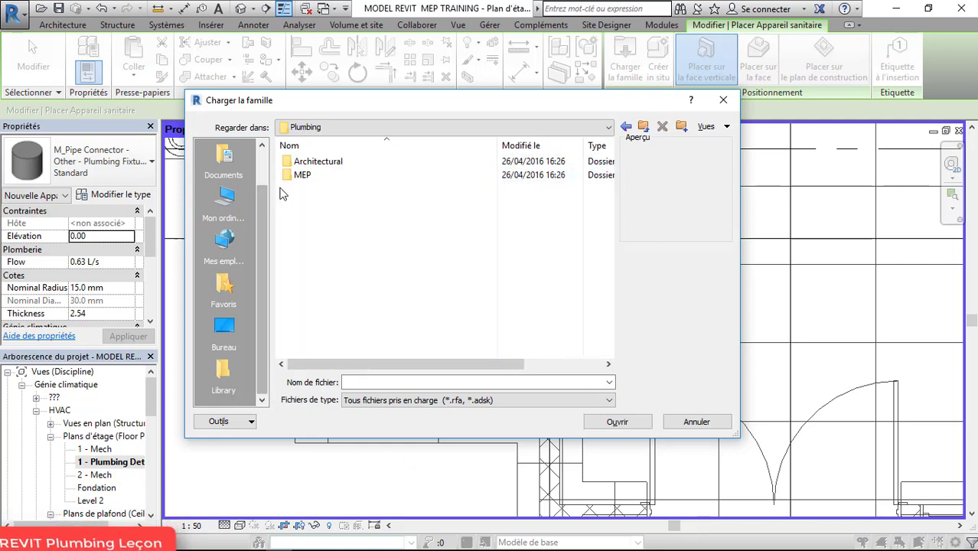
pyautogui.doubleClick(313, 176)
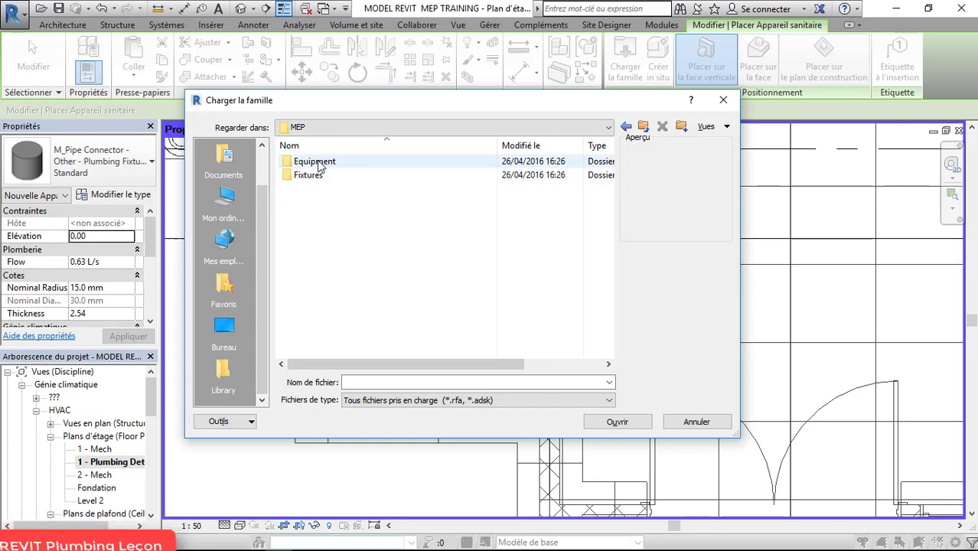
pyautogui.doubleClick(319, 163)
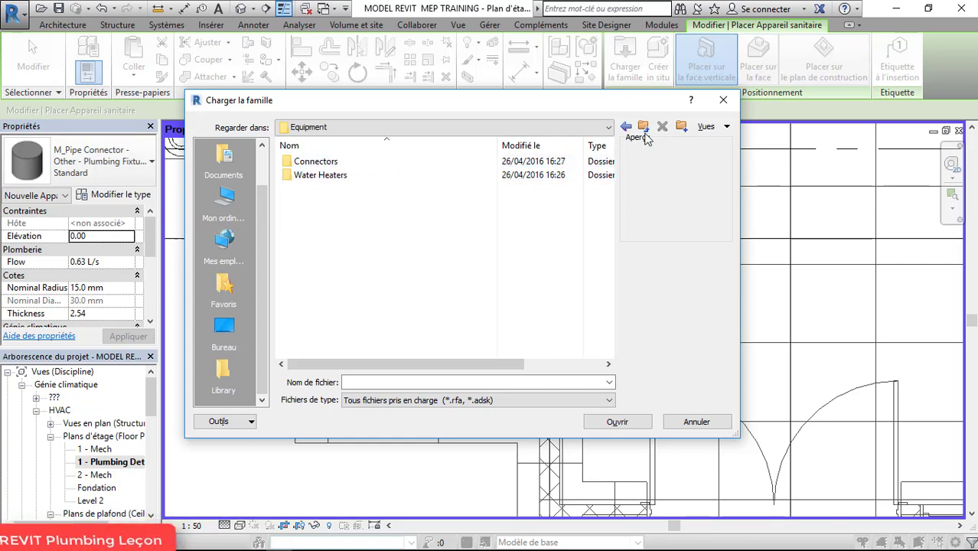
pyautogui.click(625, 127)
pyautogui.doubleClick(319, 178)
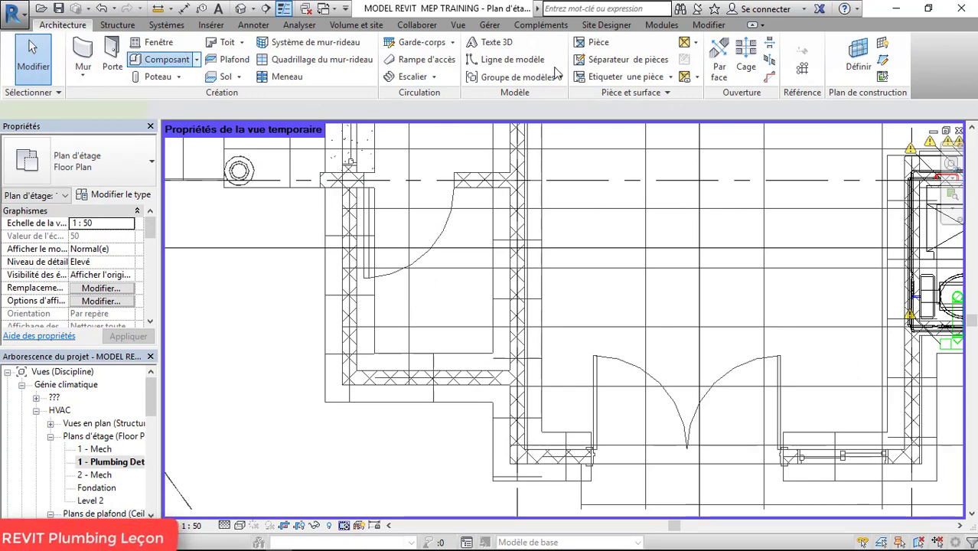
# - Start placing a component and browse to the US Metric library folder for loading a family
pyautogui.press('c')
pyautogui.press('m')
pyautogui.click(625, 65)
pyautogui.click(380, 127)
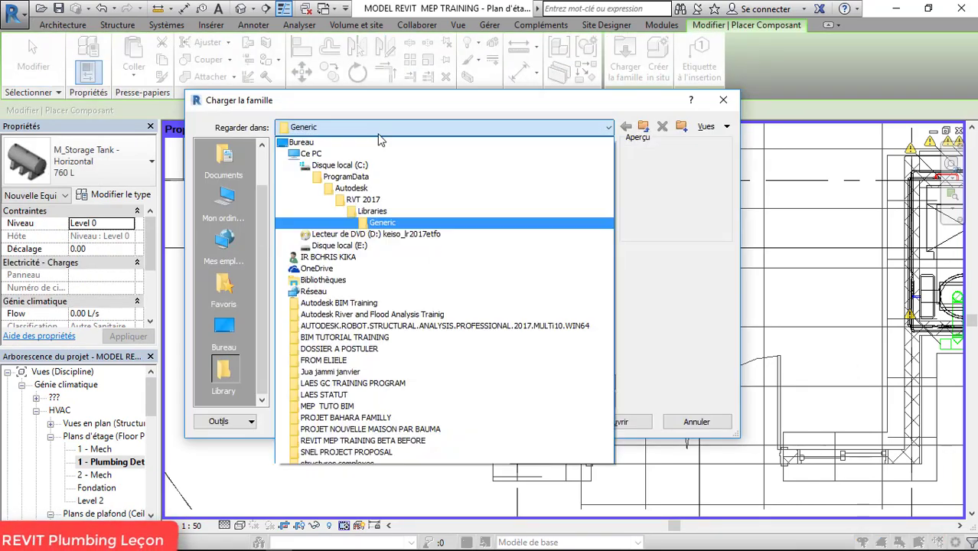
pyautogui.click(372, 210)
pyautogui.doubleClick(314, 189)
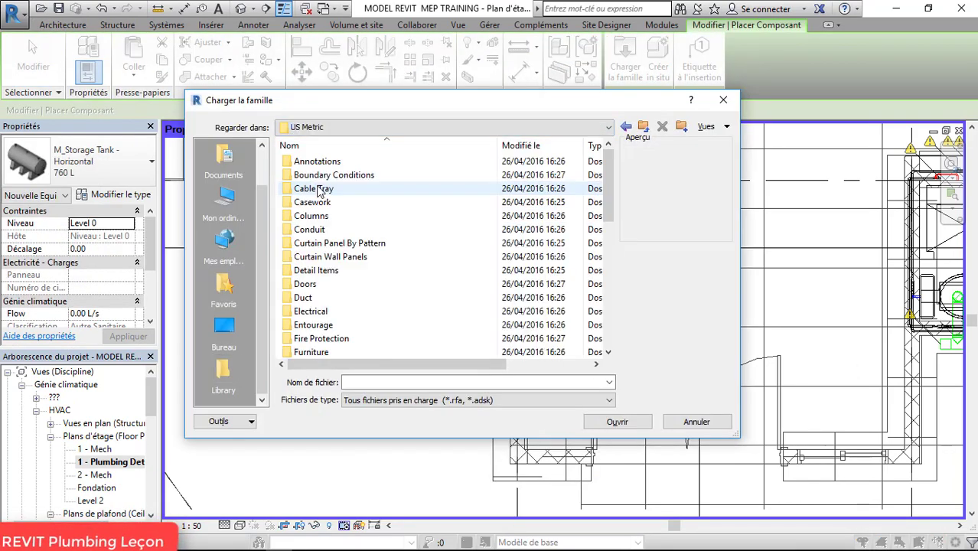
pyautogui.scroll(-6, 317, 190)
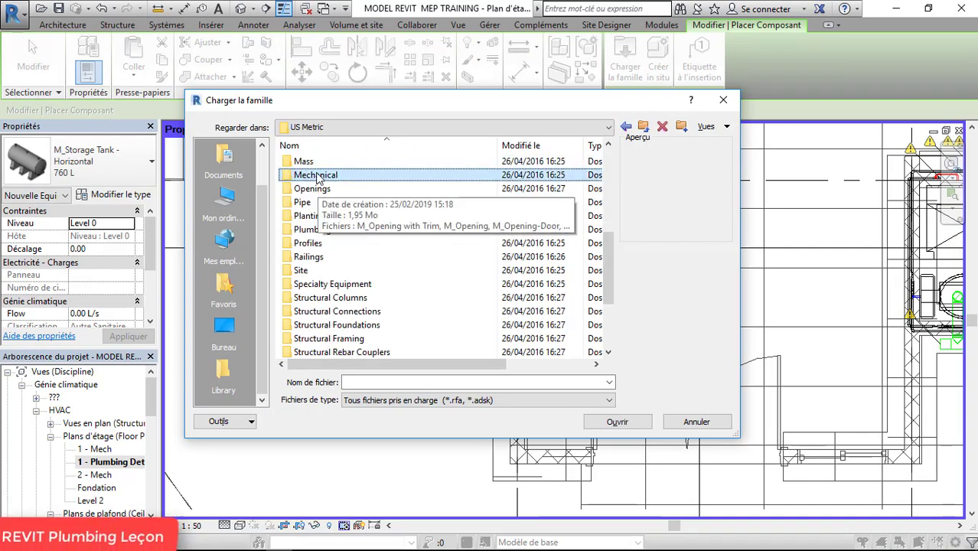
# - Load the M_Storage Tank - Vertical family from Mechanical, MEP, General Components, Tanks
pyautogui.doubleClick(317, 175)
pyautogui.doubleClick(318, 175)
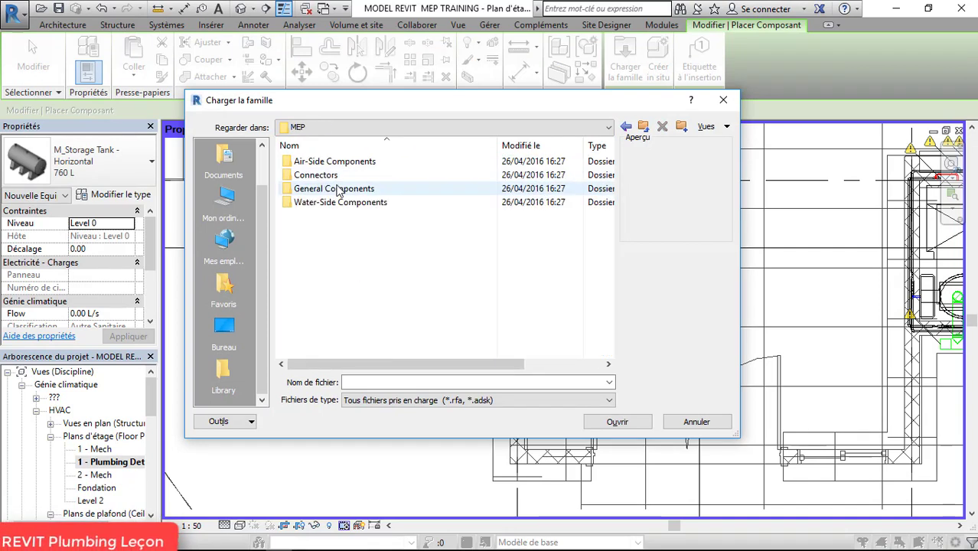
pyautogui.doubleClick(339, 191)
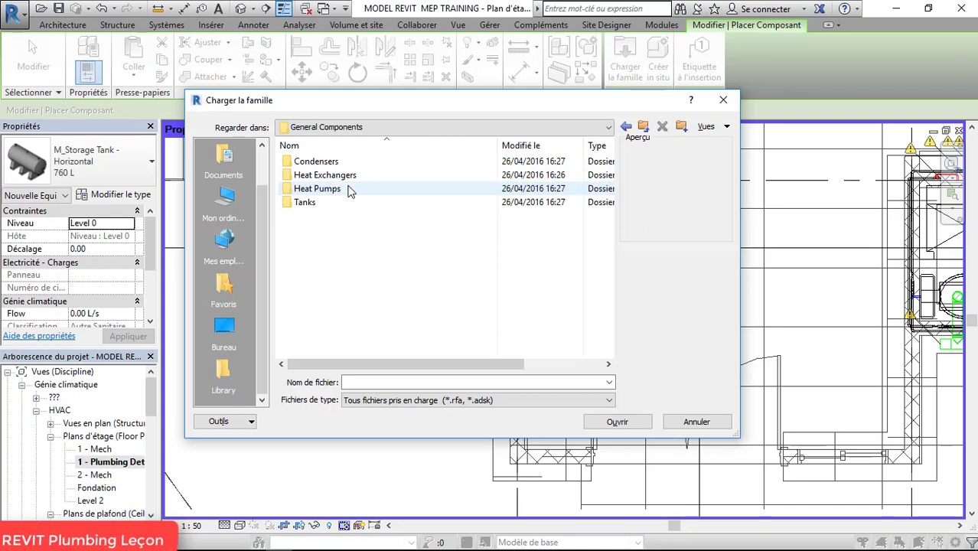
pyautogui.click(326, 193)
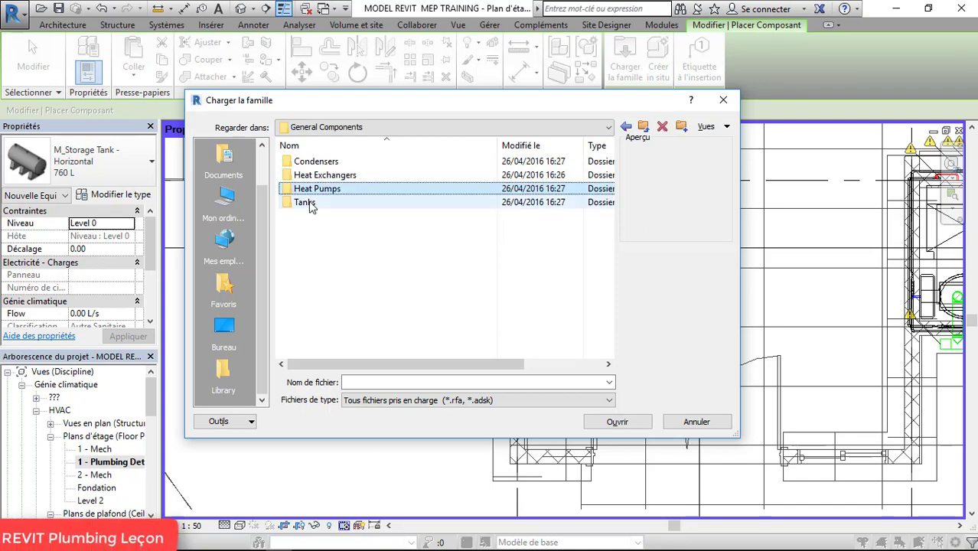
pyautogui.doubleClick(306, 202)
pyautogui.click(355, 217)
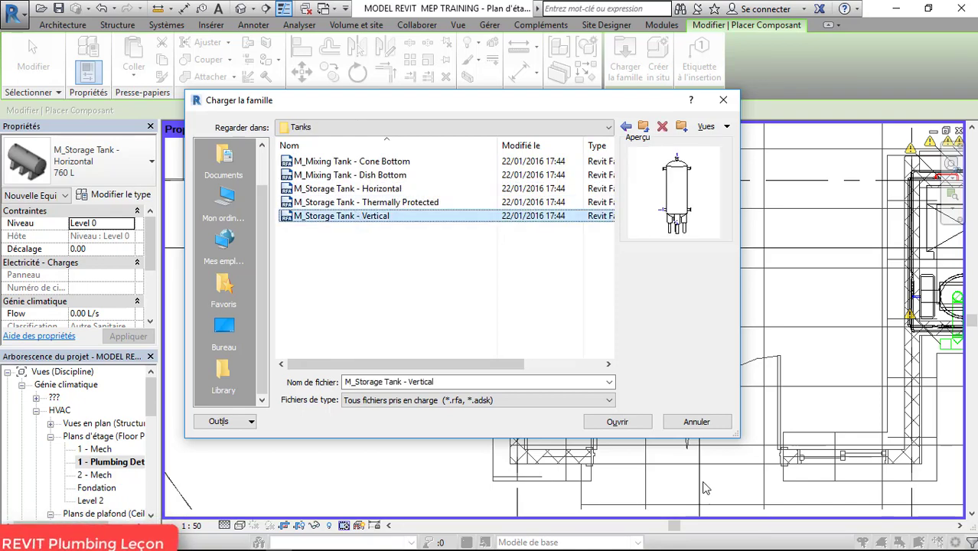
pyautogui.click(619, 424)
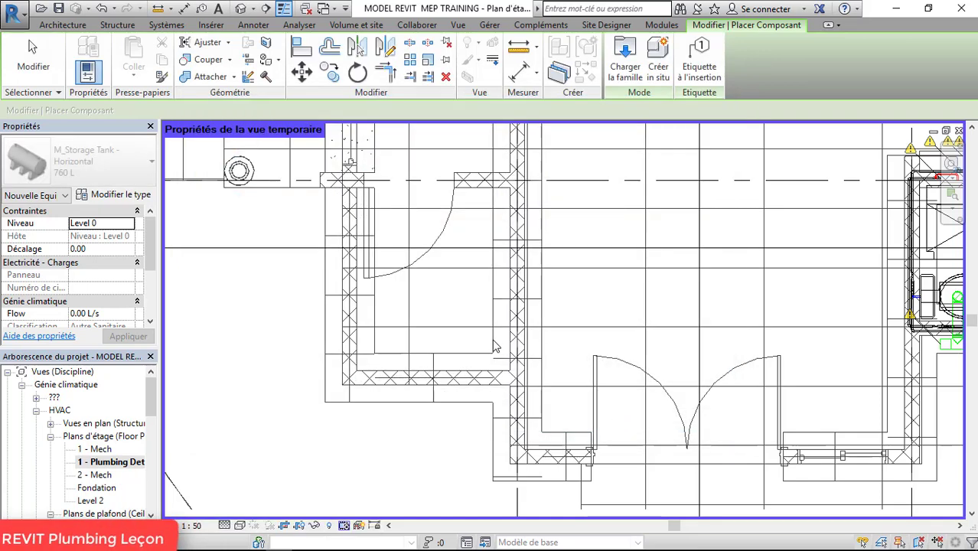
# - Place a 456 L vertical storage tank on Level 0 in the small room near the swing door, then end placement
pyautogui.click(467, 224)
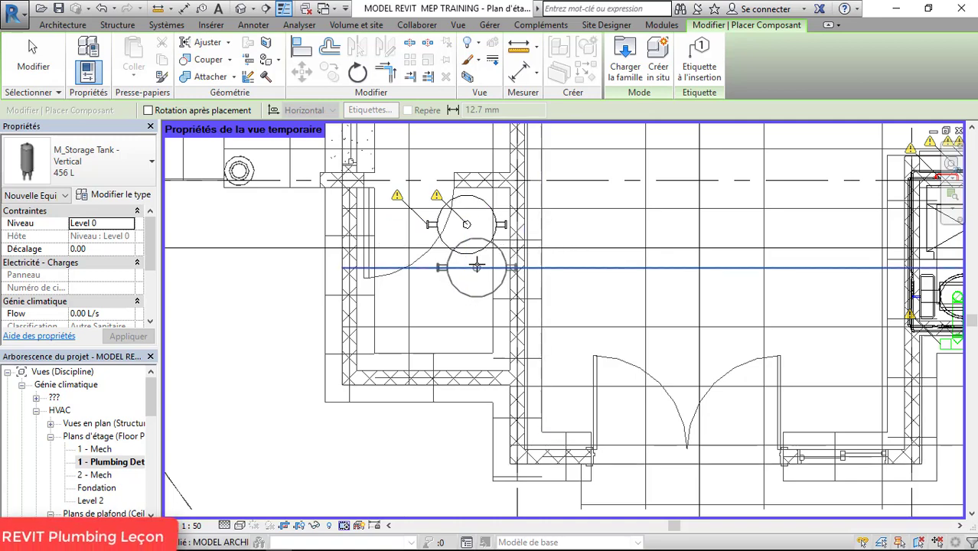
pyautogui.press('Escape')
pyautogui.press('Escape')
pyautogui.scroll(1, 477, 265)
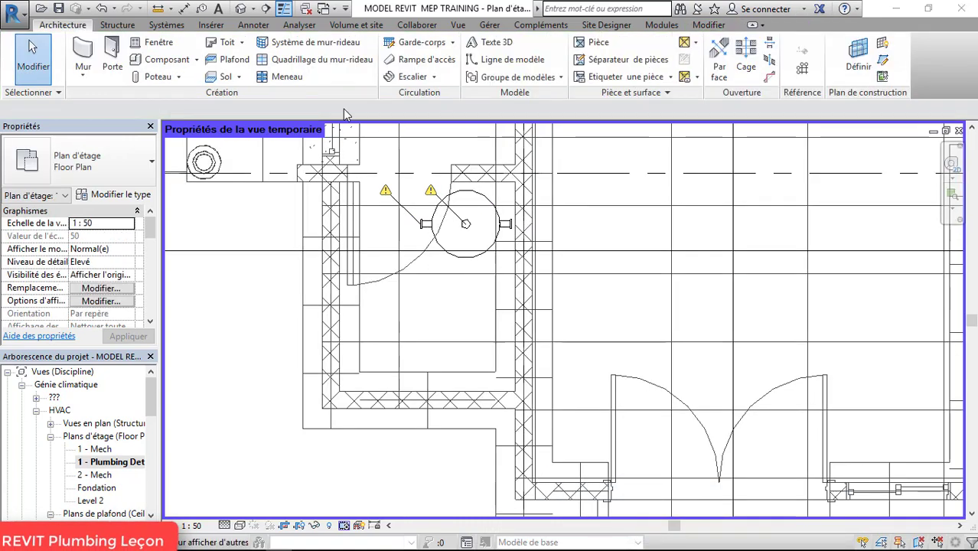
# - Start placing a component and browse the US Metric library to MEP, Water-Side Components, Pumps for loading a family
pyautogui.click(157, 59)
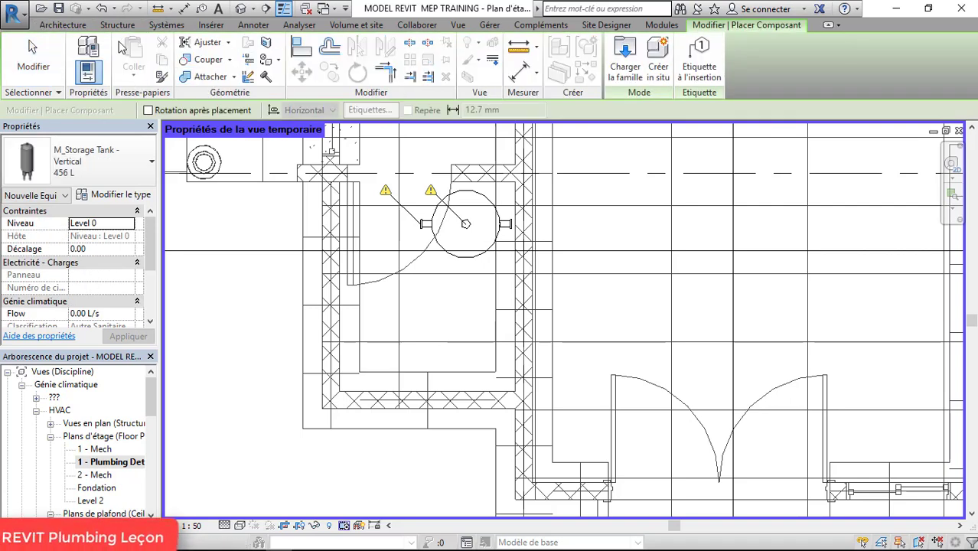
pyautogui.click(624, 58)
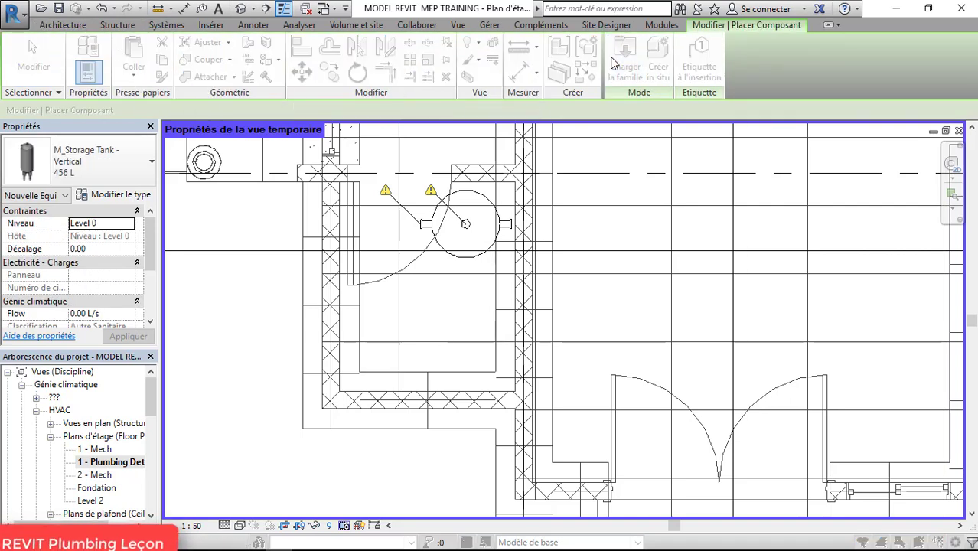
pyautogui.click(324, 131)
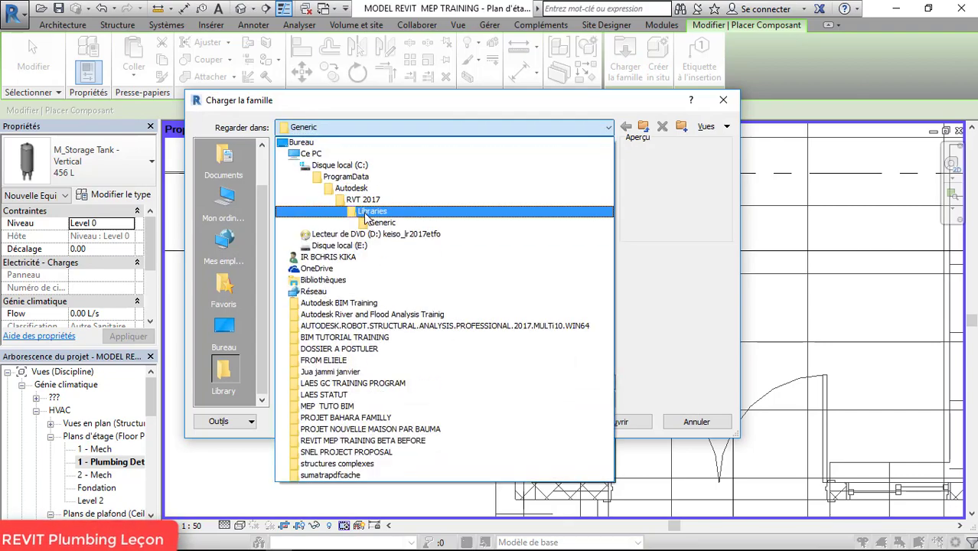
pyautogui.click(361, 212)
pyautogui.doubleClick(320, 192)
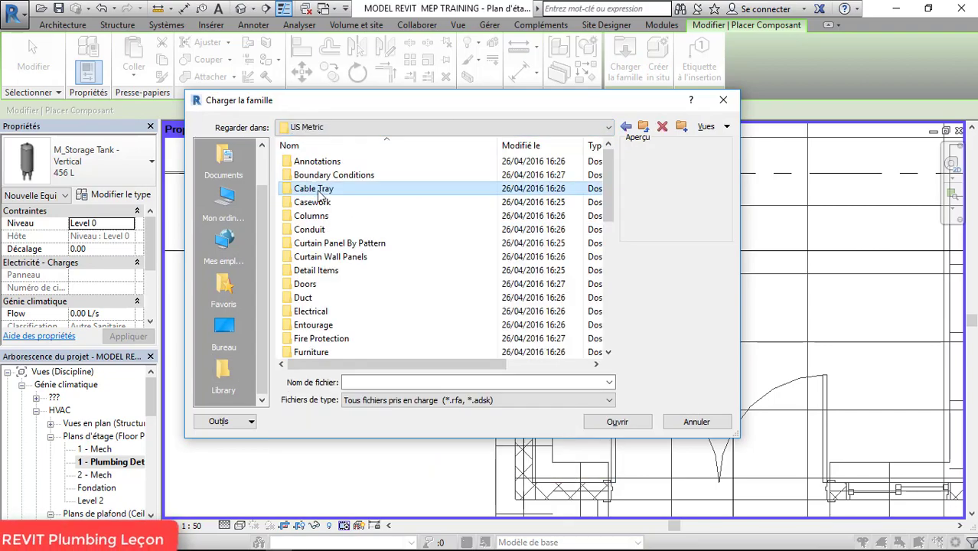
pyautogui.scroll(-6, 320, 191)
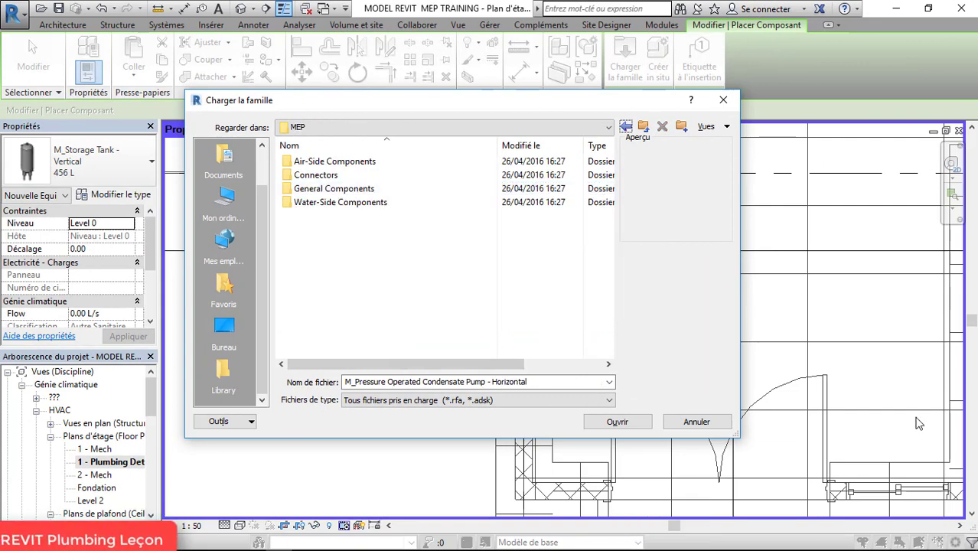
pyautogui.doubleClick(346, 203)
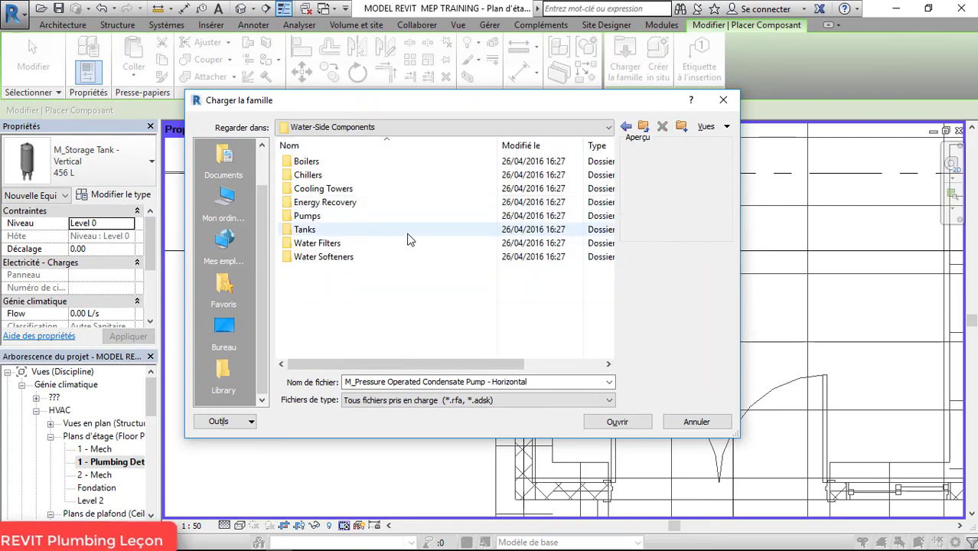
pyautogui.doubleClick(321, 216)
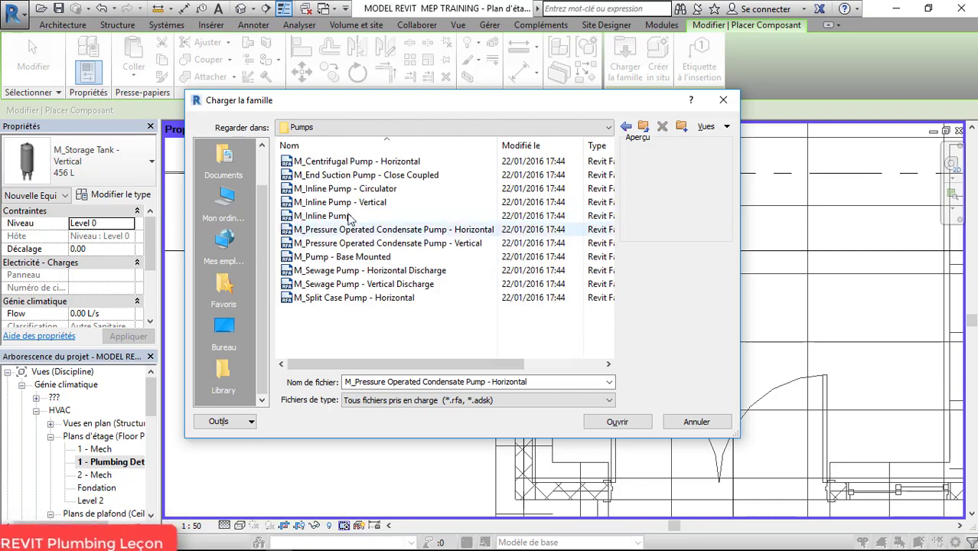
# - Compare the inline and condensate pump previews, and load the M_Pressure Operated Condensate Pump - Horizontal family
pyautogui.click(337, 202)
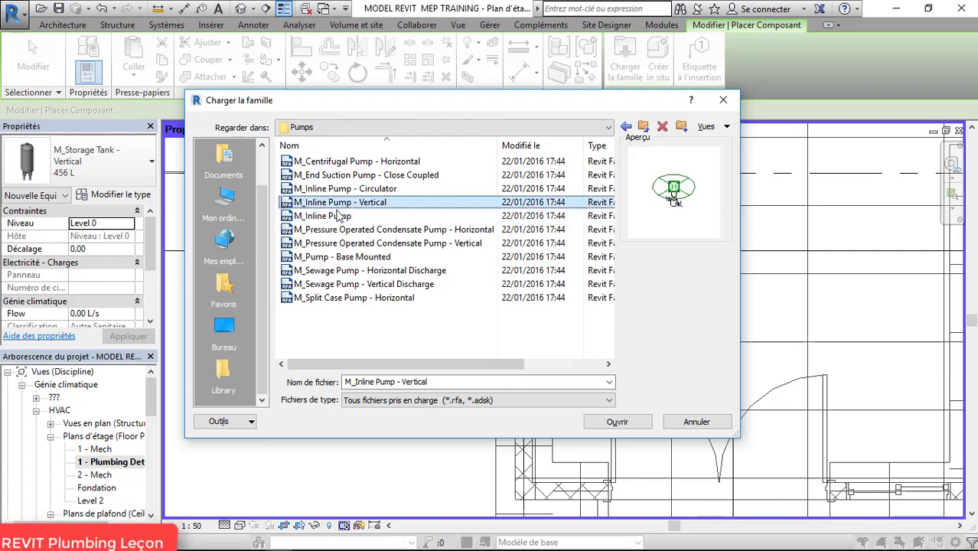
pyautogui.click(414, 230)
pyautogui.click(420, 244)
pyautogui.click(426, 231)
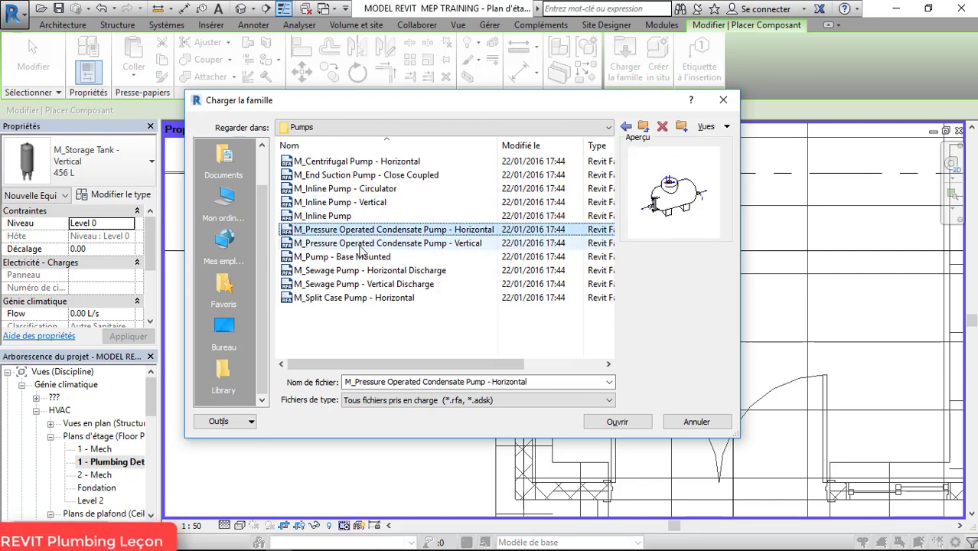
pyautogui.click(625, 419)
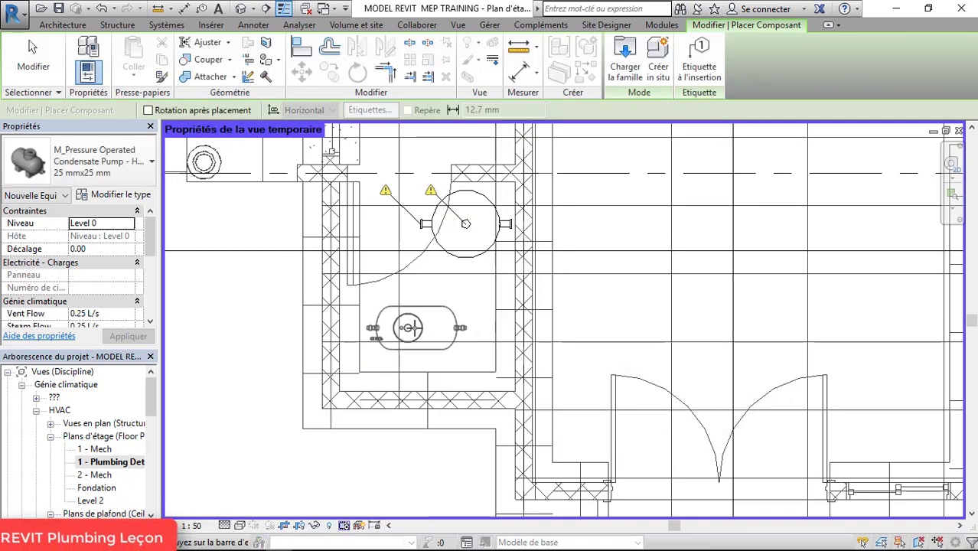
# - Place a 25 mm x 25 mm condensate pump, rotated upright in plan, in the small room's lower-left corner, and cancel the stray pipe
pyautogui.press('space')
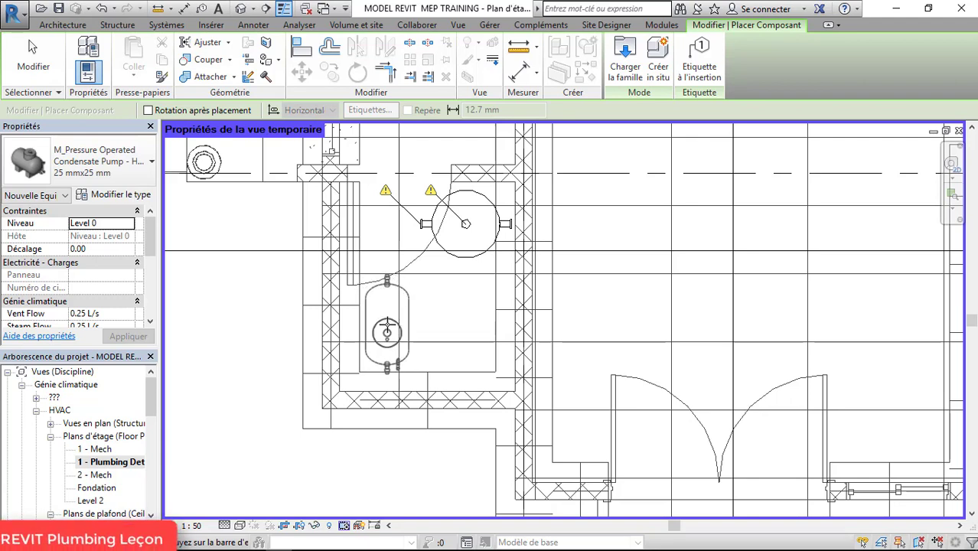
pyautogui.click(387, 334)
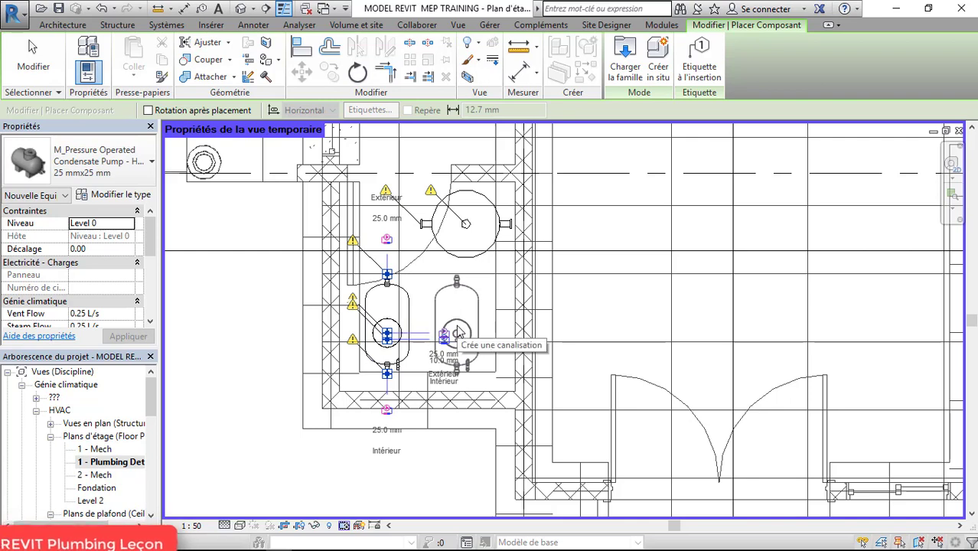
pyautogui.click(457, 333)
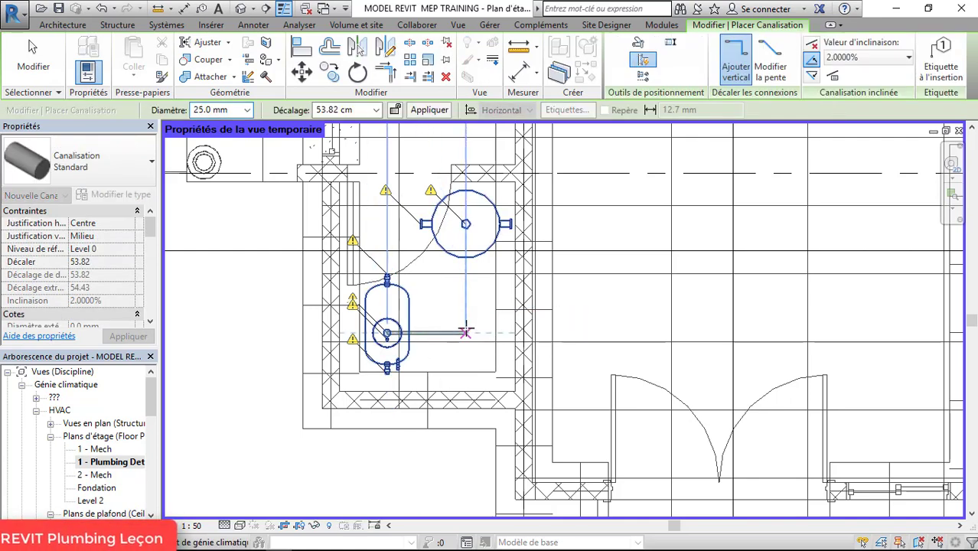
pyautogui.press('Escape')
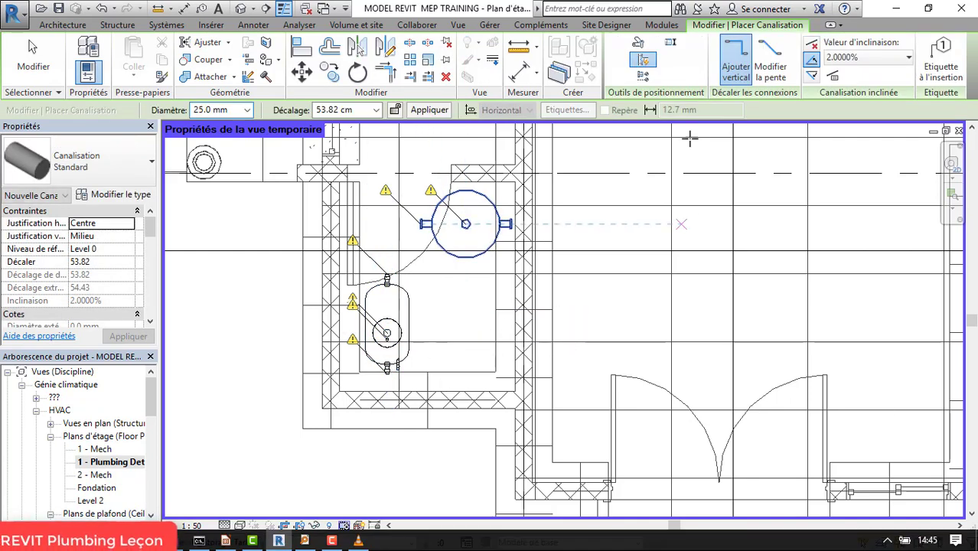
# - Place a second condensate pump with the same upright rotation beside the first one, below the storage tank, and end placement
pyautogui.click(62, 25)
pyautogui.click(159, 61)
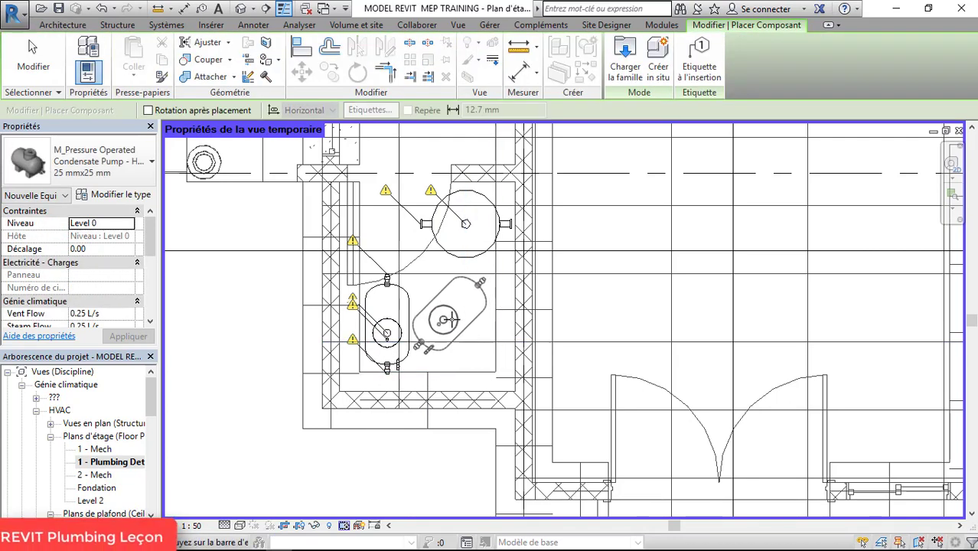
pyautogui.press('space')
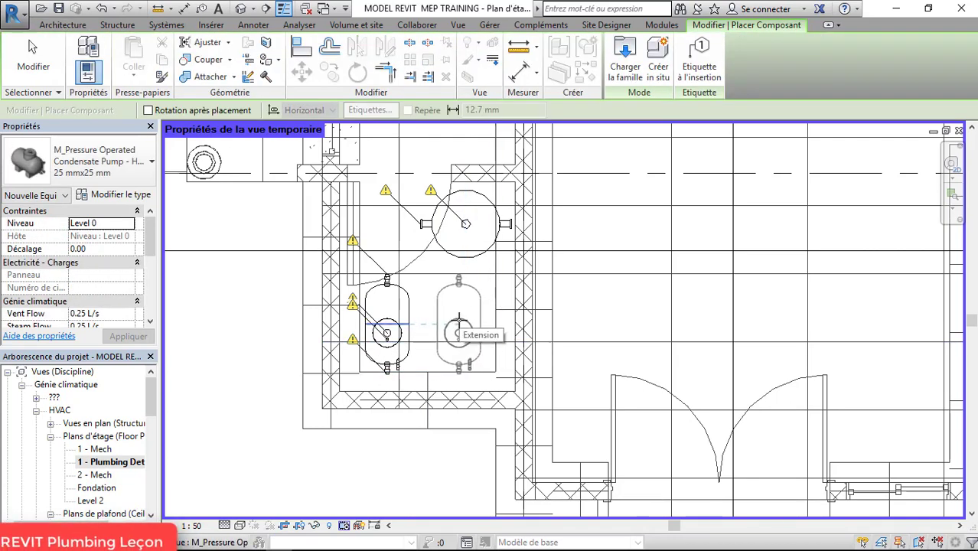
pyautogui.click(459, 318)
pyautogui.press('Escape')
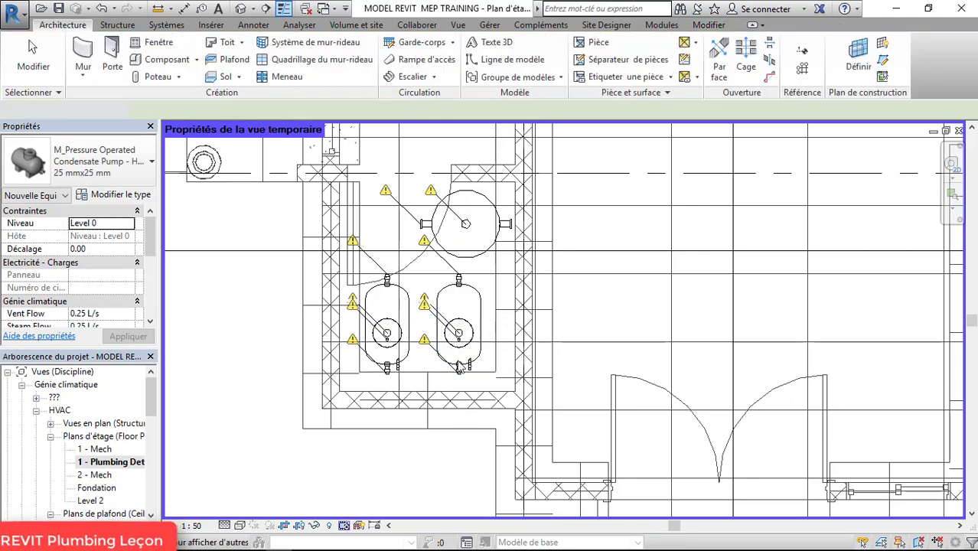
pyautogui.click(32, 49)
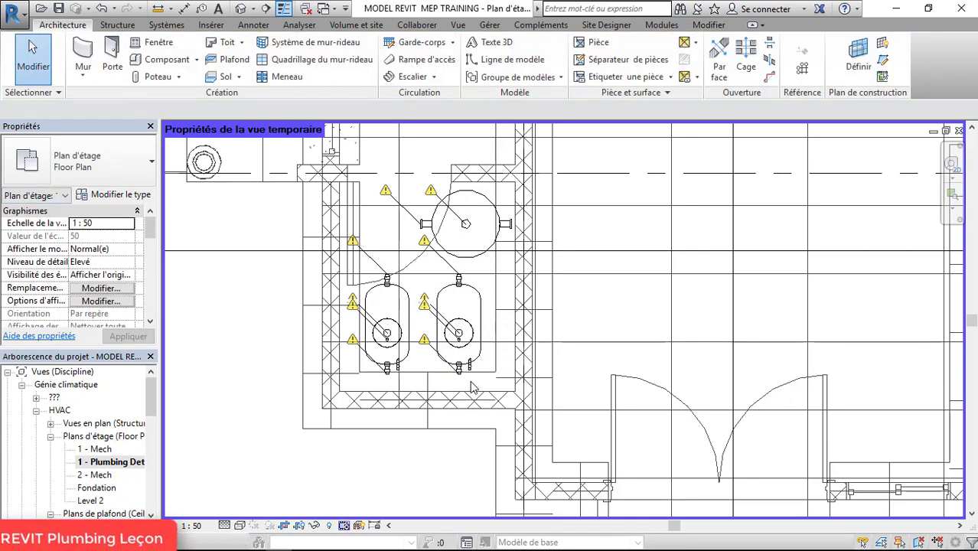
# - Examine the connectors of the storage tank and both condensate pumps, with the left pump selected
pyautogui.scroll(-1, 474, 390)
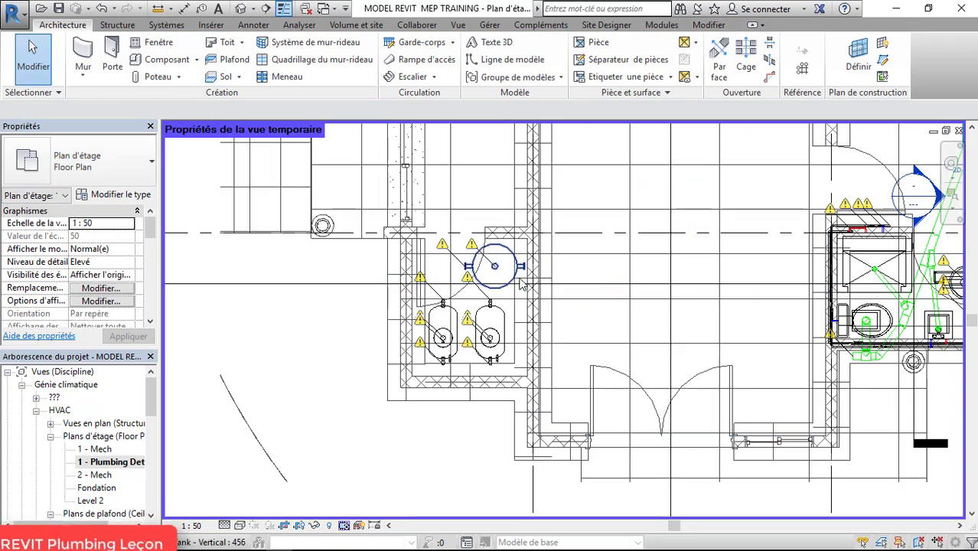
pyautogui.scroll(3, 482, 283)
pyautogui.scroll(2, 482, 283)
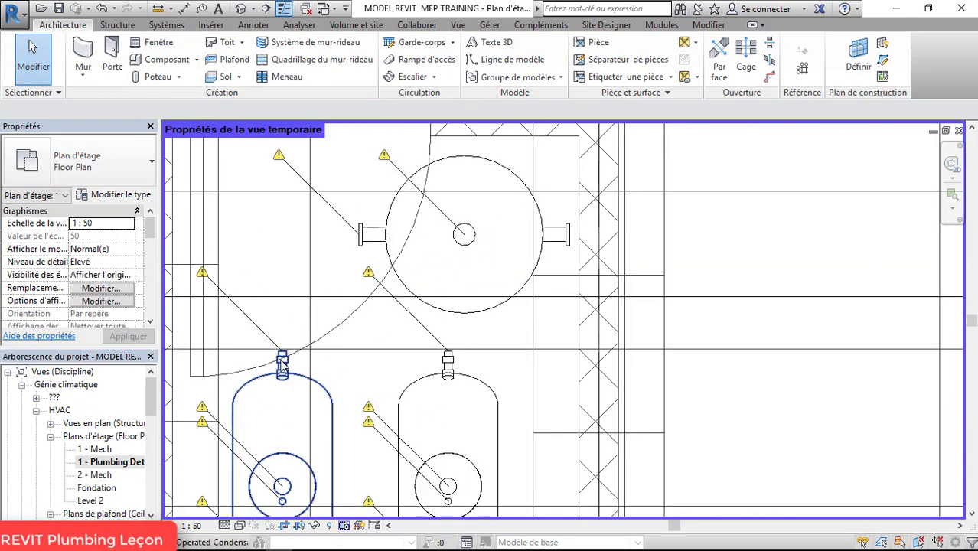
pyautogui.scroll(-3, 626, 449)
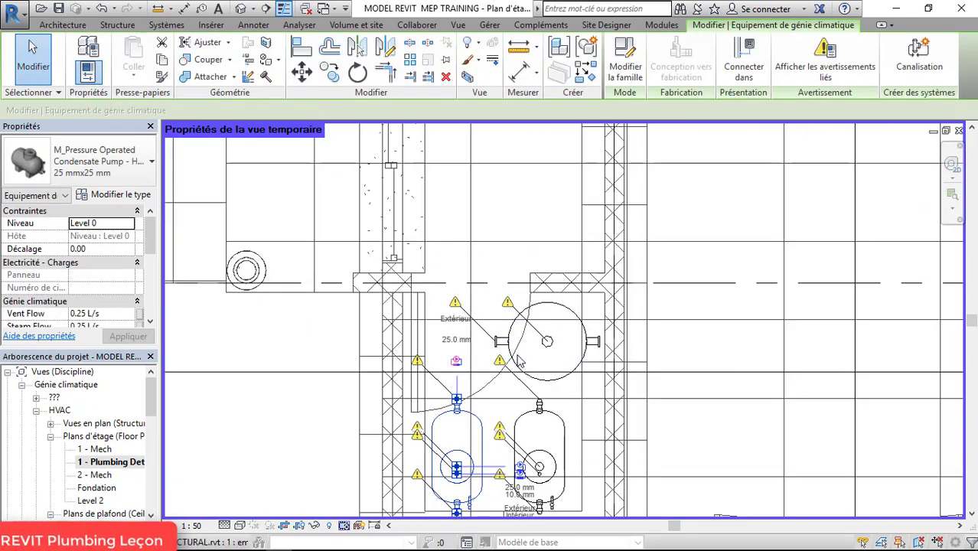
pyautogui.scroll(2, 557, 375)
pyautogui.scroll(-2, 371, 263)
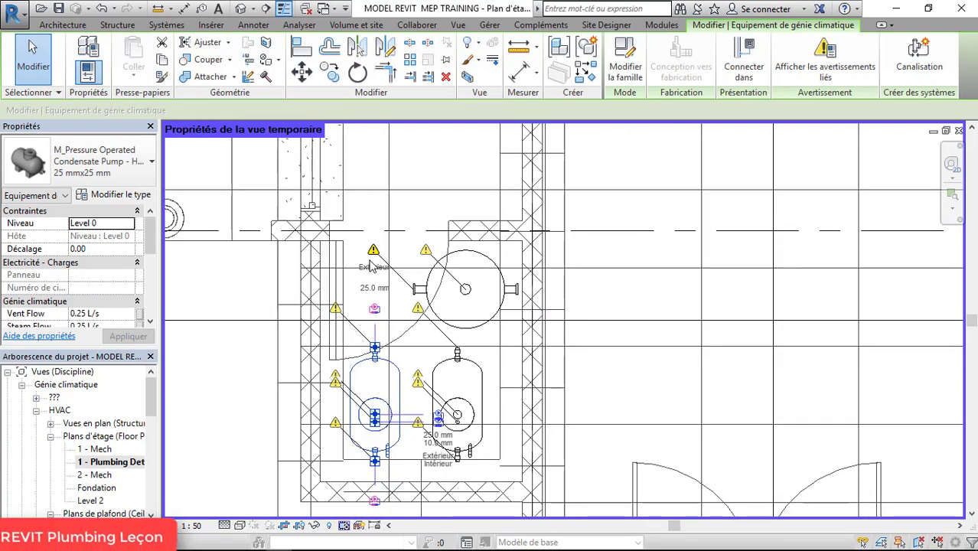
pyautogui.scroll(1, 513, 413)
pyautogui.scroll(-2, 497, 388)
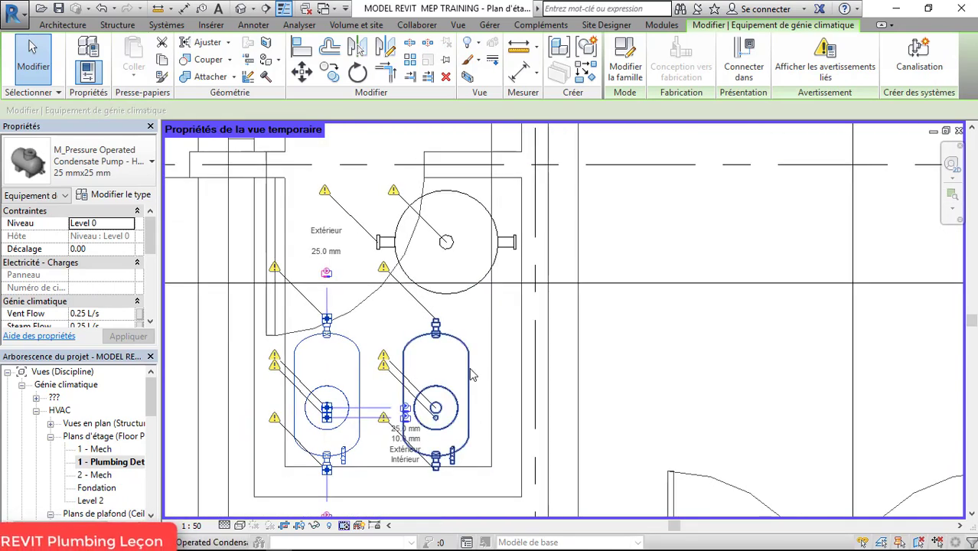
pyautogui.scroll(1, 490, 383)
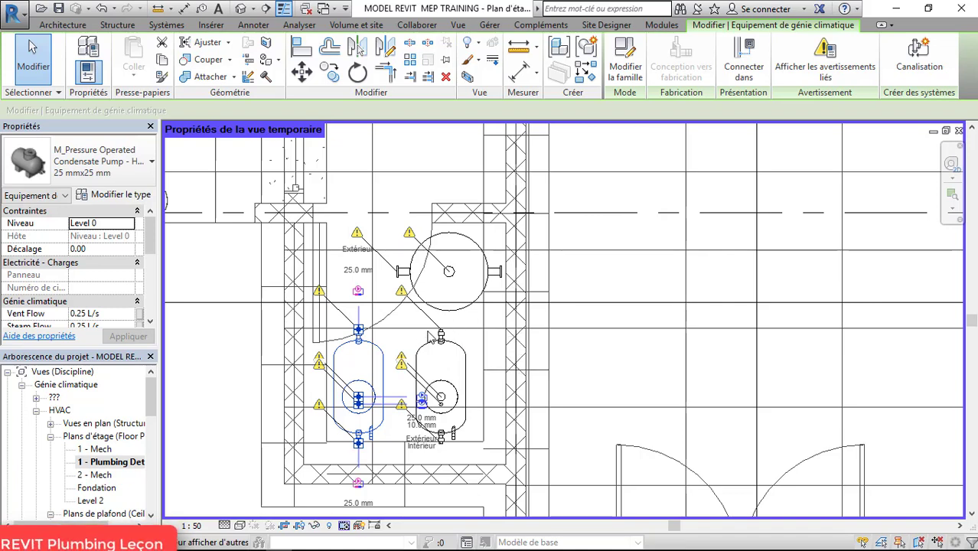
pyautogui.scroll(-2, 463, 329)
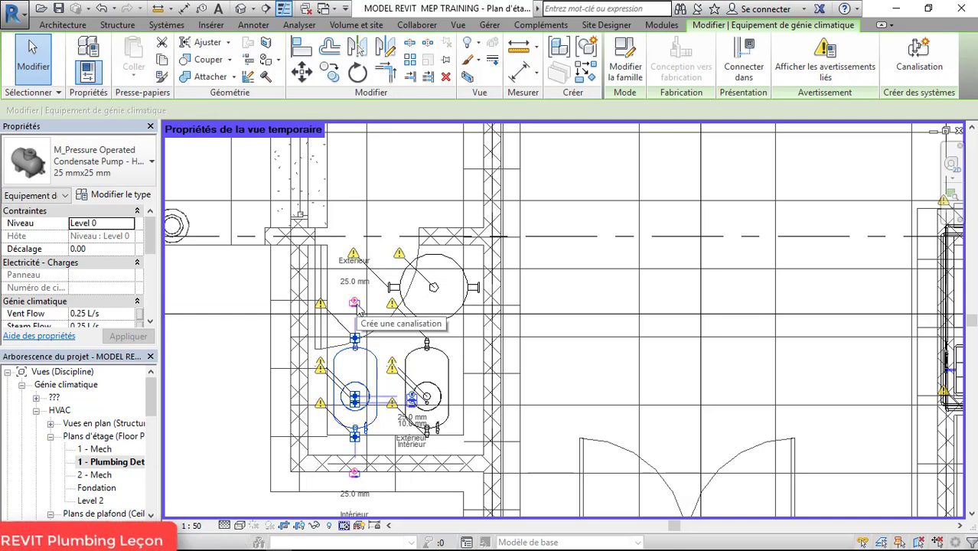
# - Draw a 25 mm pipe straight up from the left pump's upper connector with the offset set to 53.82 cm
pyautogui.click(356, 305)
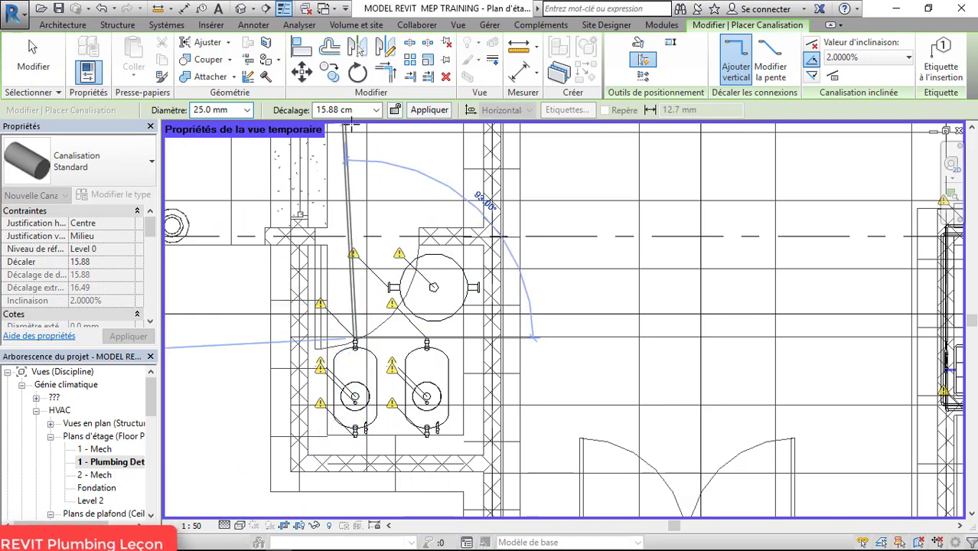
pyautogui.click(376, 111)
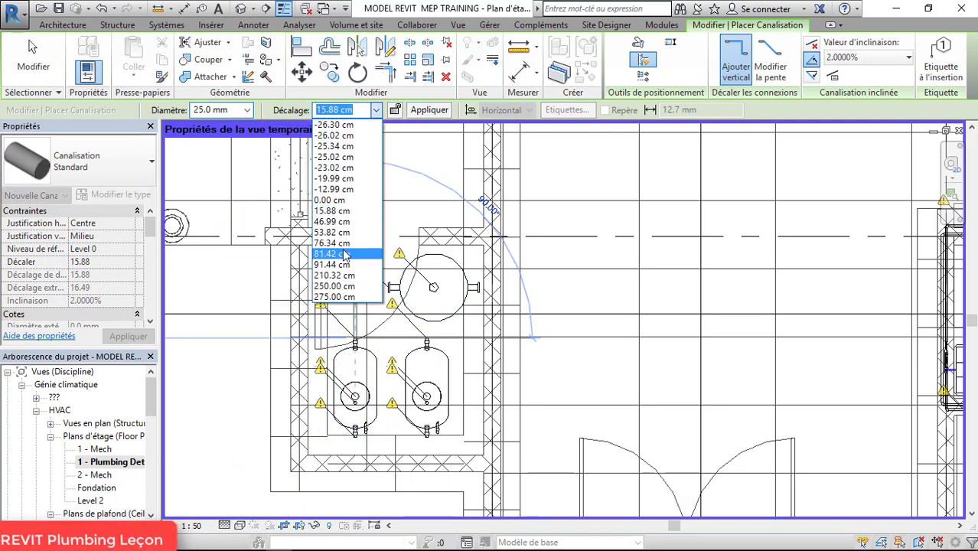
pyautogui.click(344, 232)
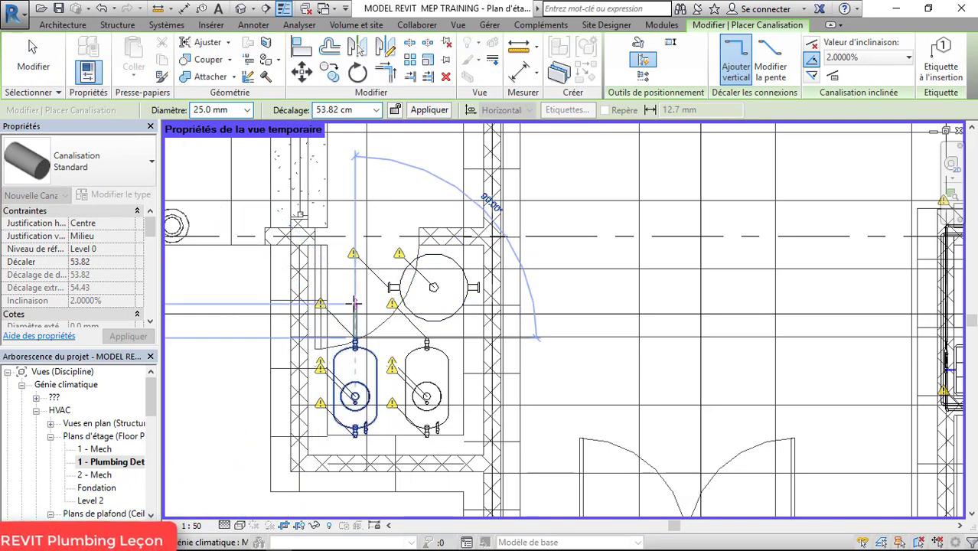
pyautogui.click(355, 303)
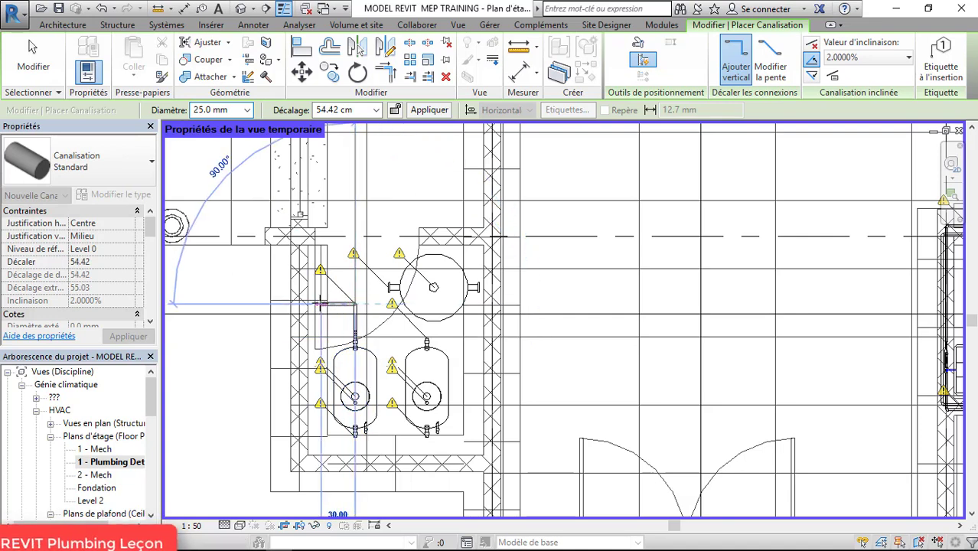
# - Set the pipe offset to 210.32 cm and continue the run horizontally about 40 cm to the room's left wall
pyautogui.click(376, 111)
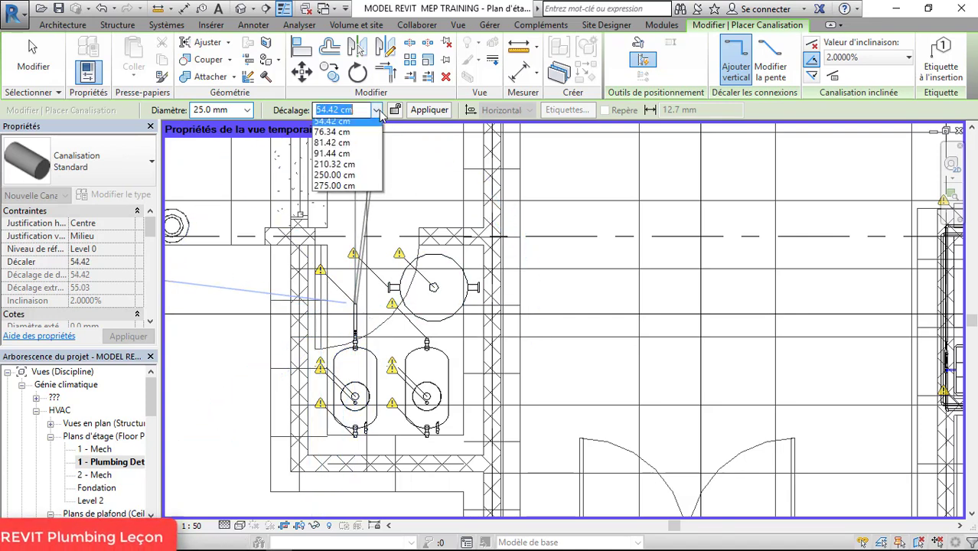
pyautogui.click(334, 286)
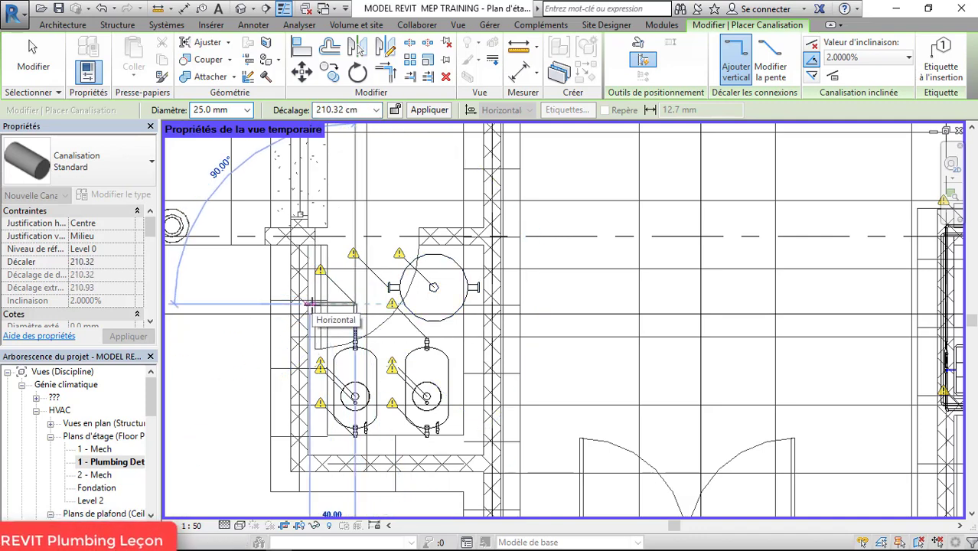
pyautogui.click(311, 303)
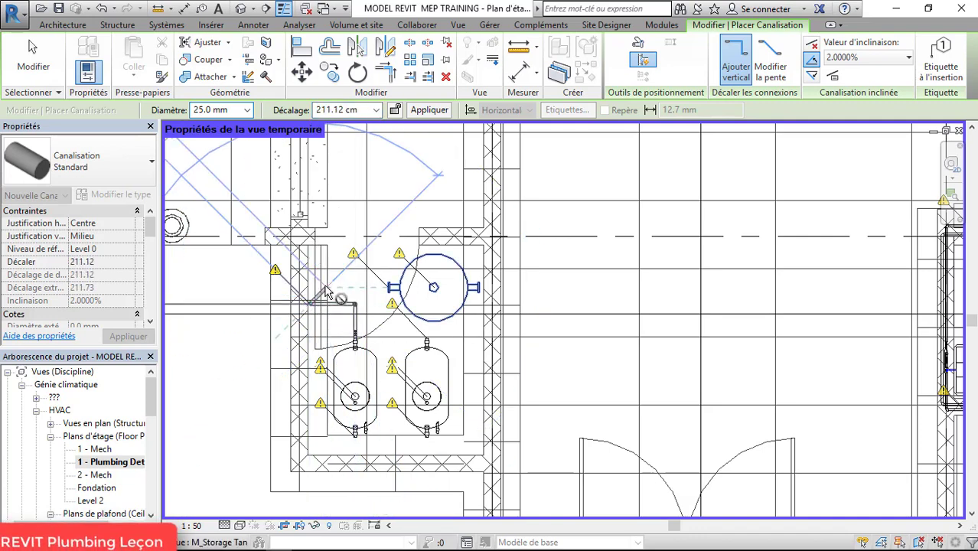
# - Set the pipe offset to 275 cm and run the 2% sloped pipe about 350 cm up the left wall to its upper corner
pyautogui.click(377, 112)
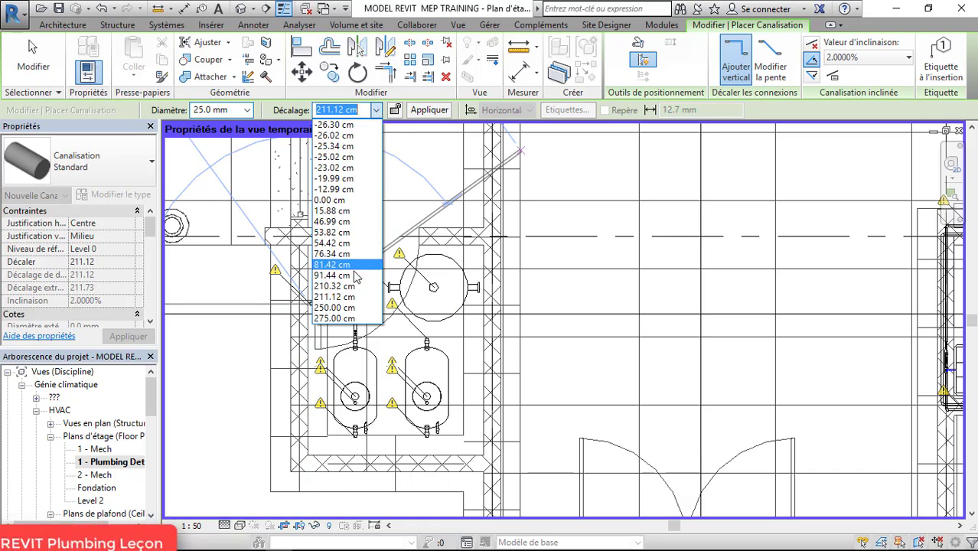
pyautogui.click(334, 319)
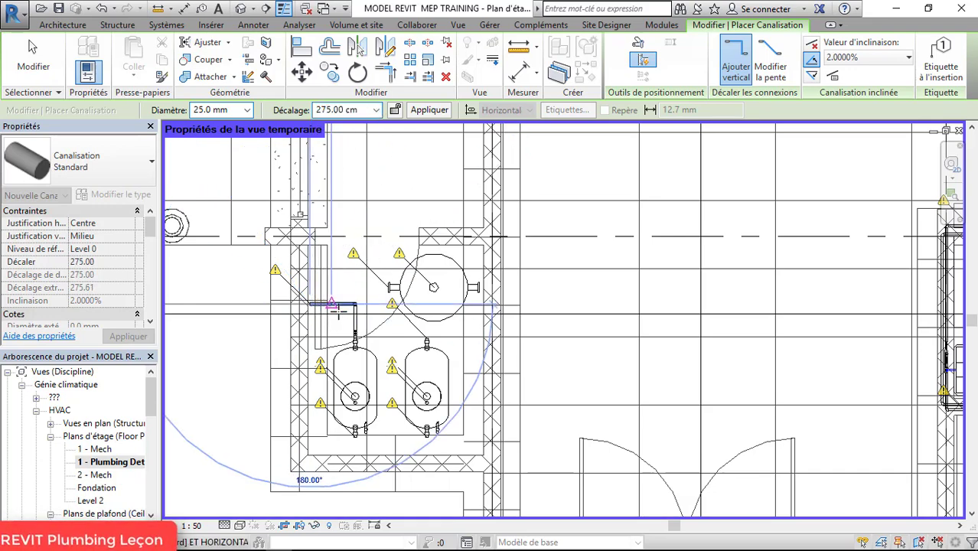
pyautogui.scroll(-4, 270, 310)
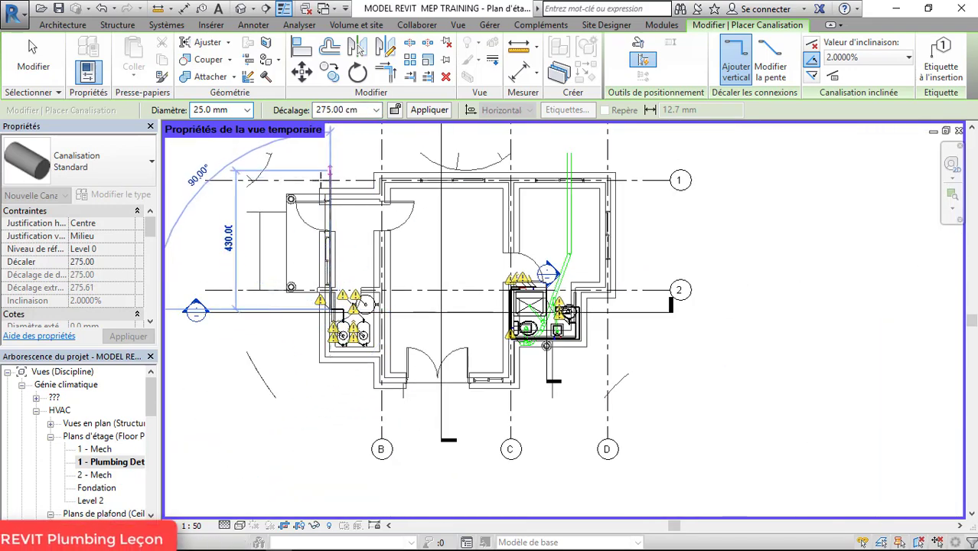
pyautogui.scroll(4, 339, 200)
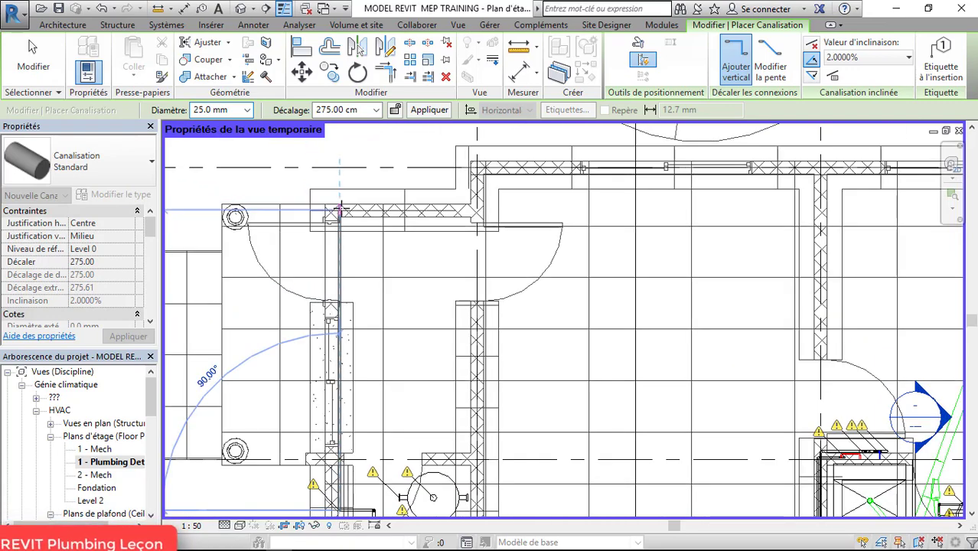
pyautogui.scroll(-3, 356, 248)
pyautogui.scroll(3, 343, 251)
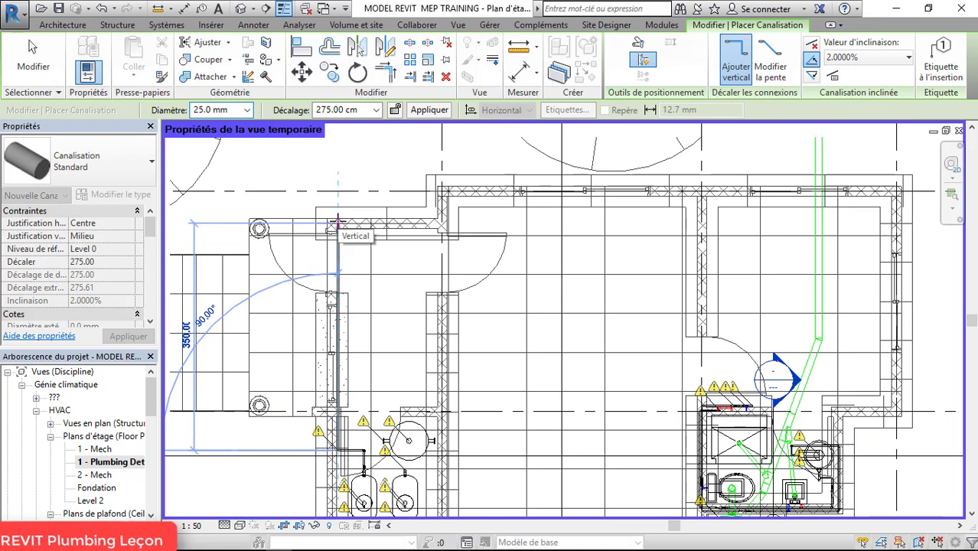
pyautogui.click(336, 224)
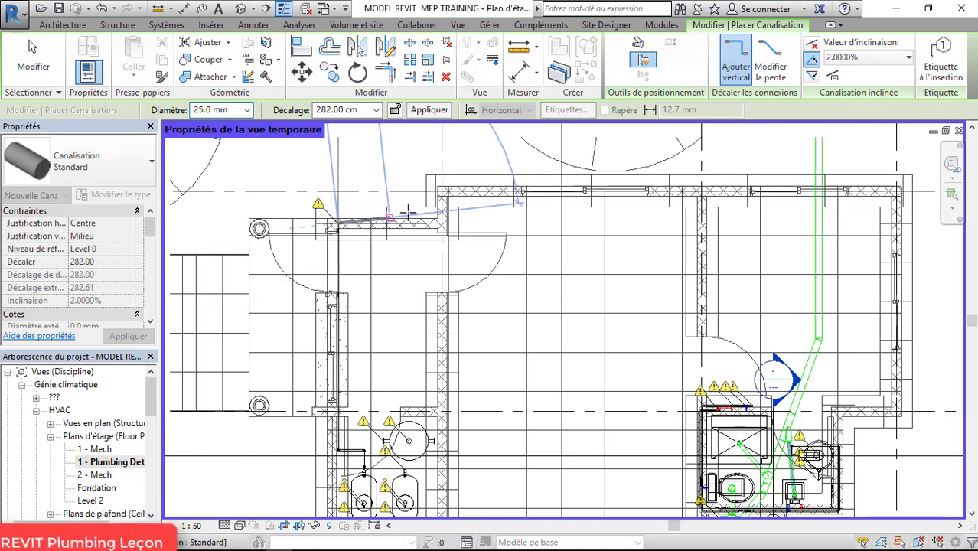
# - Continue the pipe around the wall jog, along grid line 1 to the outer corner and about 338 cm down to grid line 2, and end it
pyautogui.click(444, 227)
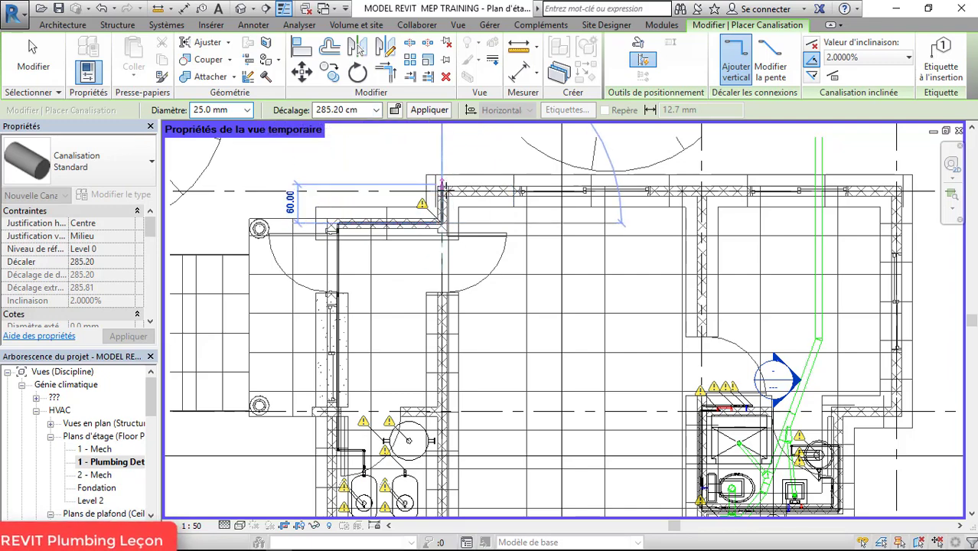
pyautogui.click(442, 189)
pyautogui.scroll(-3, 441, 190)
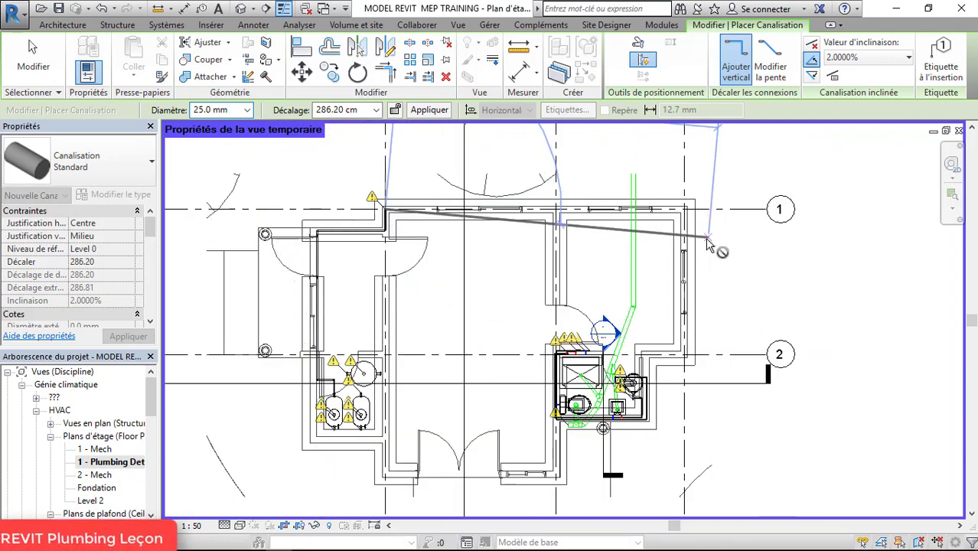
pyautogui.scroll(3, 710, 235)
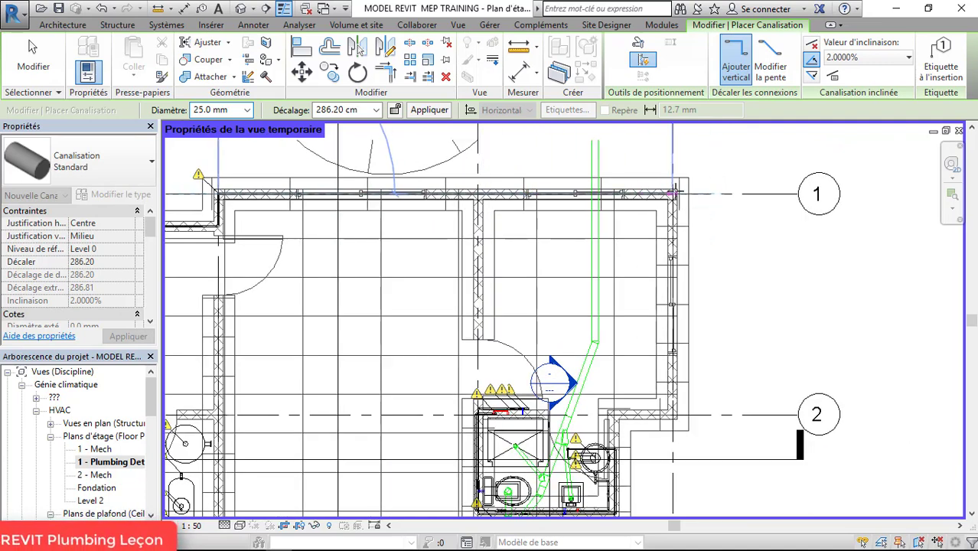
pyautogui.click(678, 394)
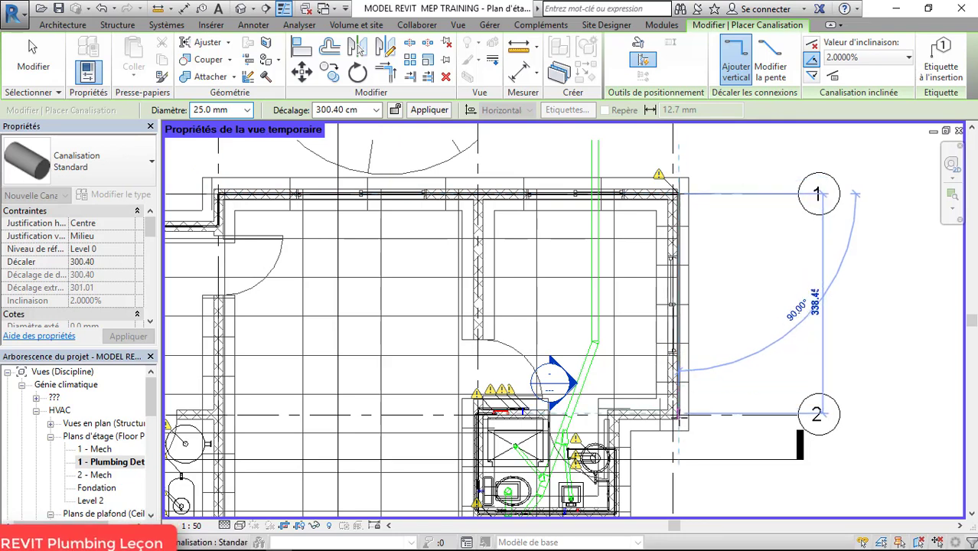
pyautogui.click(678, 416)
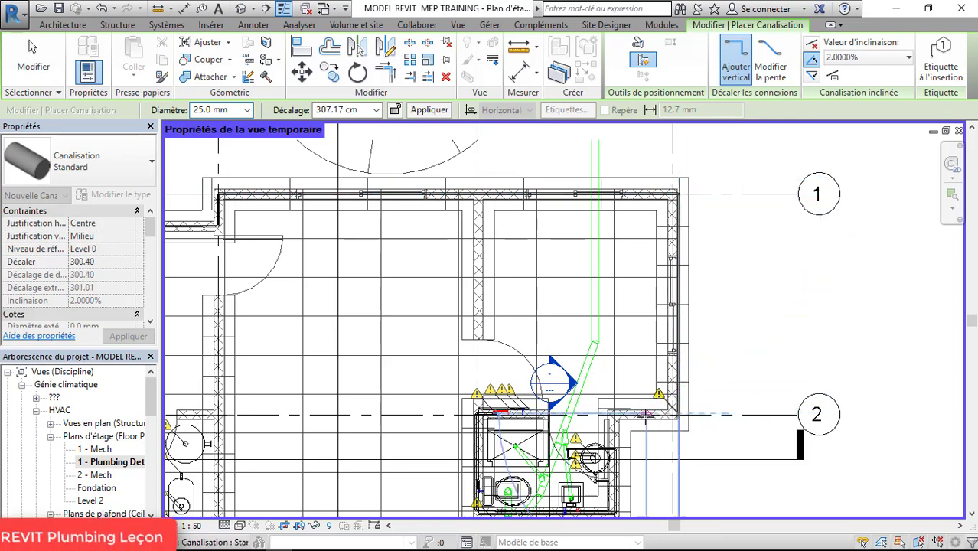
pyautogui.scroll(3, 654, 435)
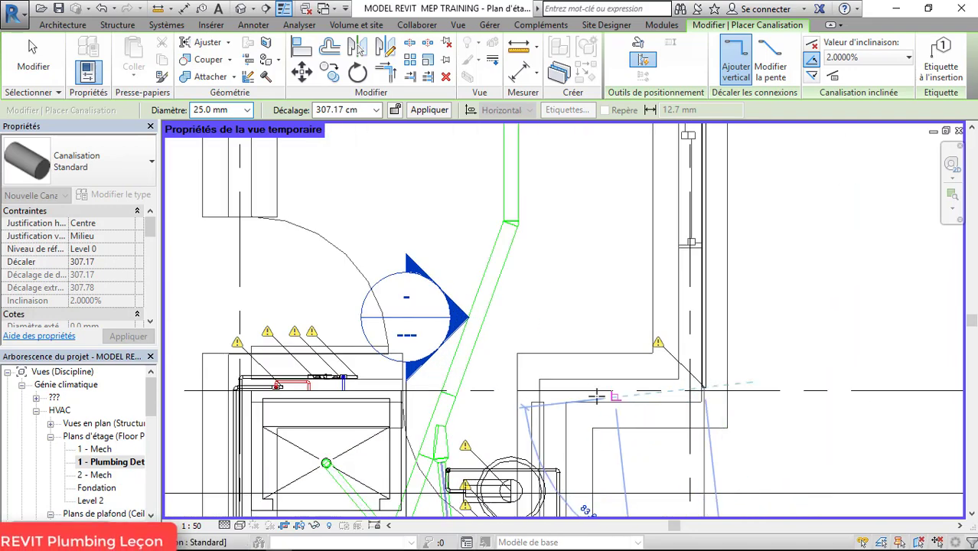
pyautogui.press('Escape')
pyautogui.press('Escape')
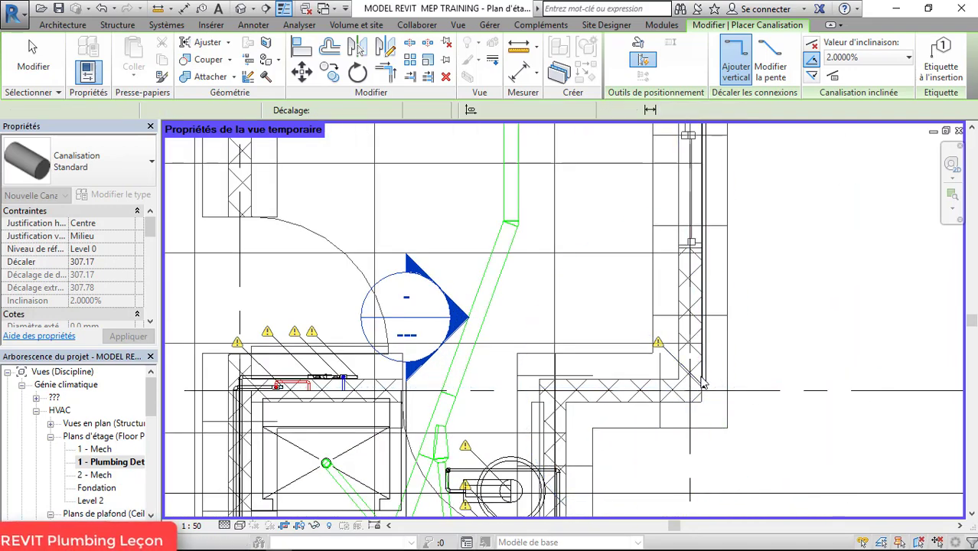
# - Switch the plumbing plan to a shaded visual style
pyautogui.scroll(-4, 655, 430)
pyautogui.scroll(3, 624, 151)
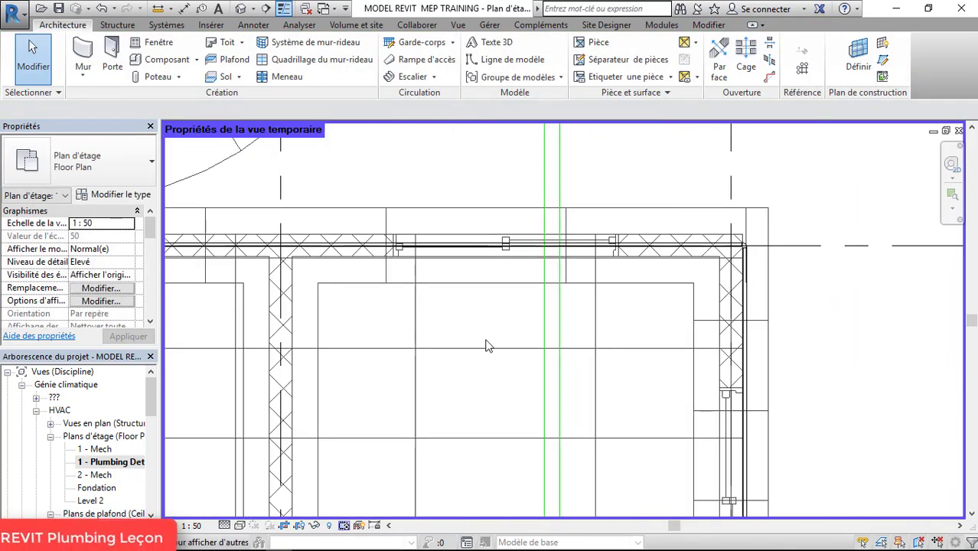
pyautogui.scroll(-3, 563, 298)
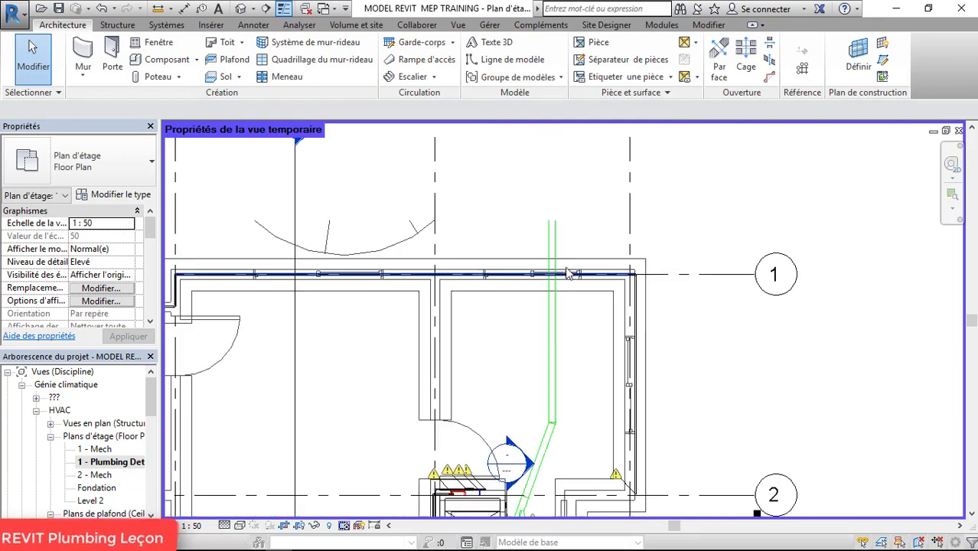
pyautogui.click(241, 526)
pyautogui.click(265, 496)
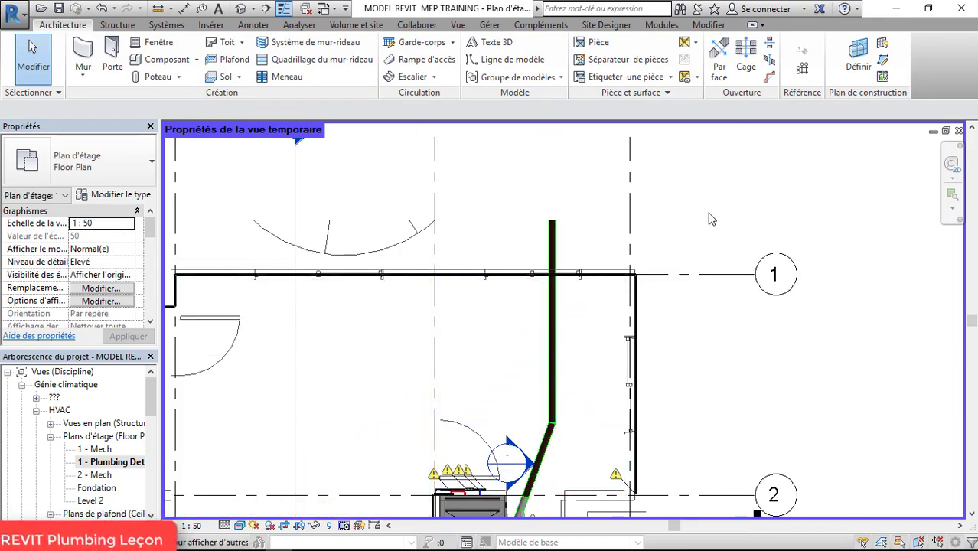
# - Examine the new pipe run along the walls and its connection to the left pump in the shaded plan
pyautogui.scroll(-2, 391, 255)
pyautogui.scroll(1, 391, 255)
pyautogui.scroll(2, 388, 252)
pyautogui.scroll(2, 226, 340)
pyautogui.scroll(-2, 343, 186)
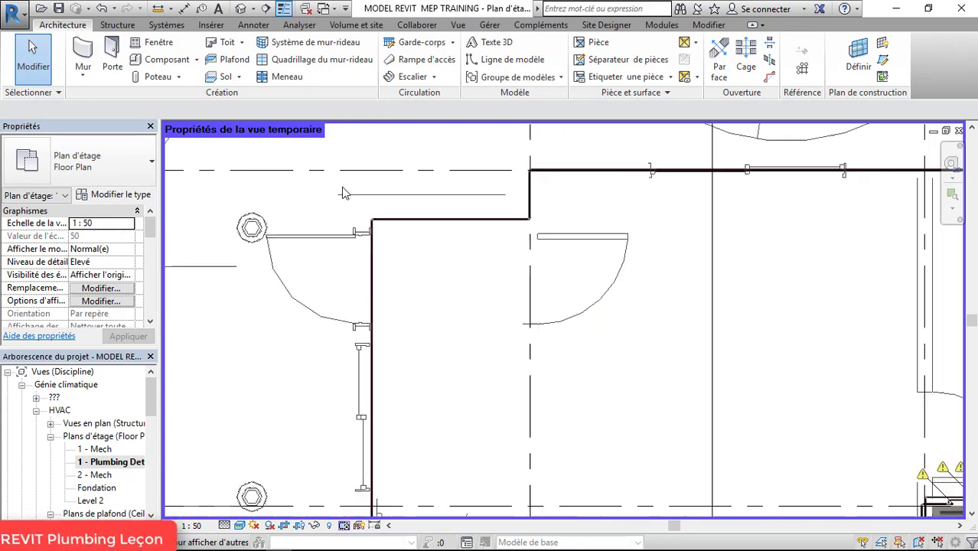
pyautogui.scroll(2, 390, 497)
pyautogui.scroll(-3, 429, 321)
pyautogui.scroll(3, 393, 258)
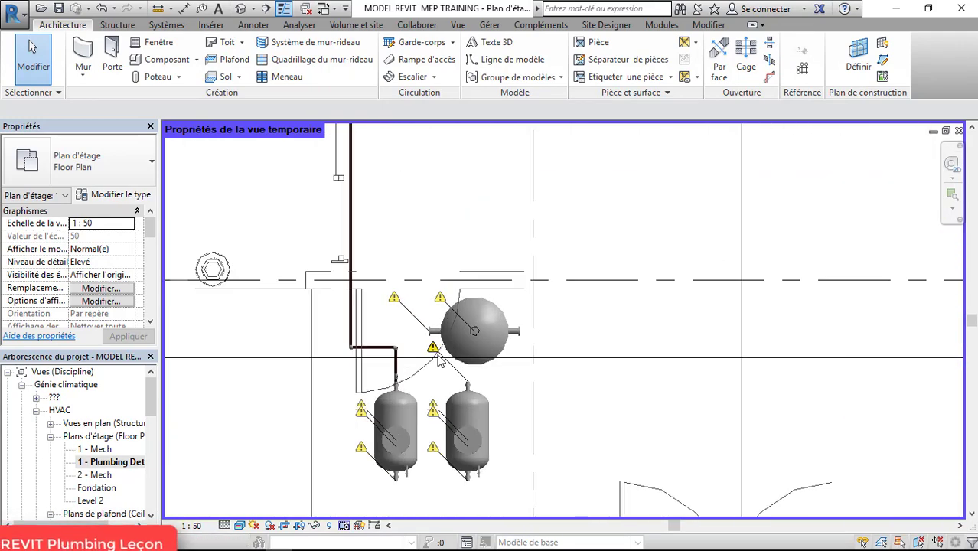
pyautogui.scroll(-2, 377, 289)
pyautogui.scroll(-4, 378, 290)
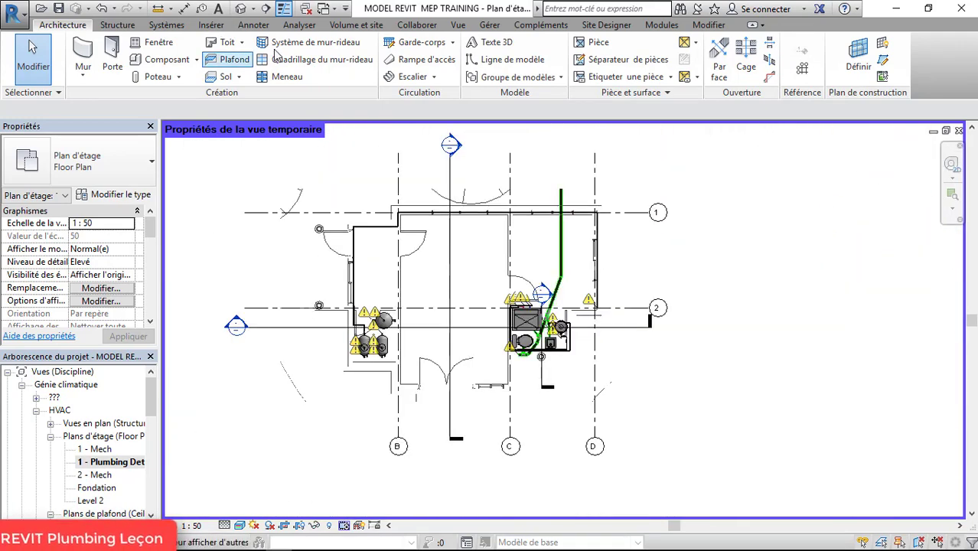
# - Draw an unsloped 25 mm pipe at a 91.44 cm offset from the left pump's central top connector to the matching one on the right pump
pyautogui.scroll(5, 375, 344)
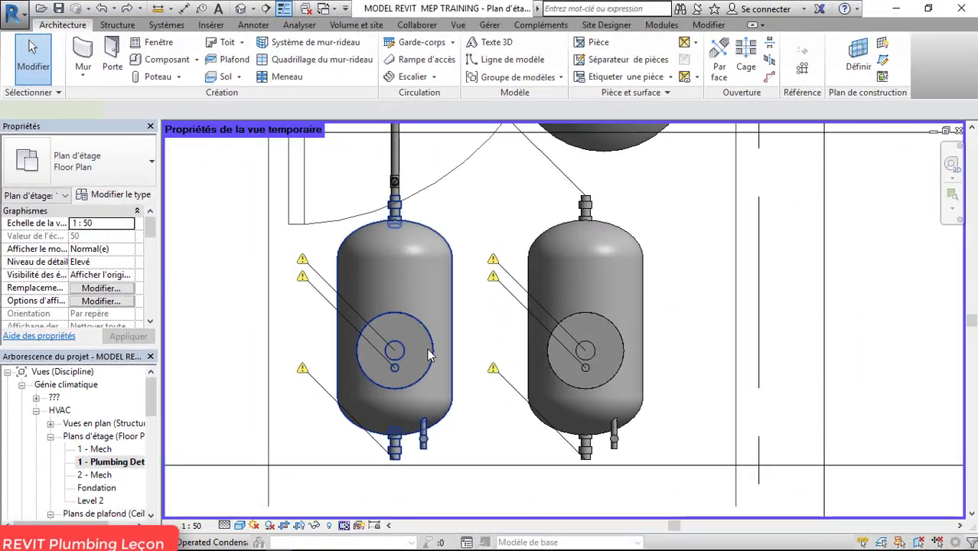
pyautogui.click(429, 355)
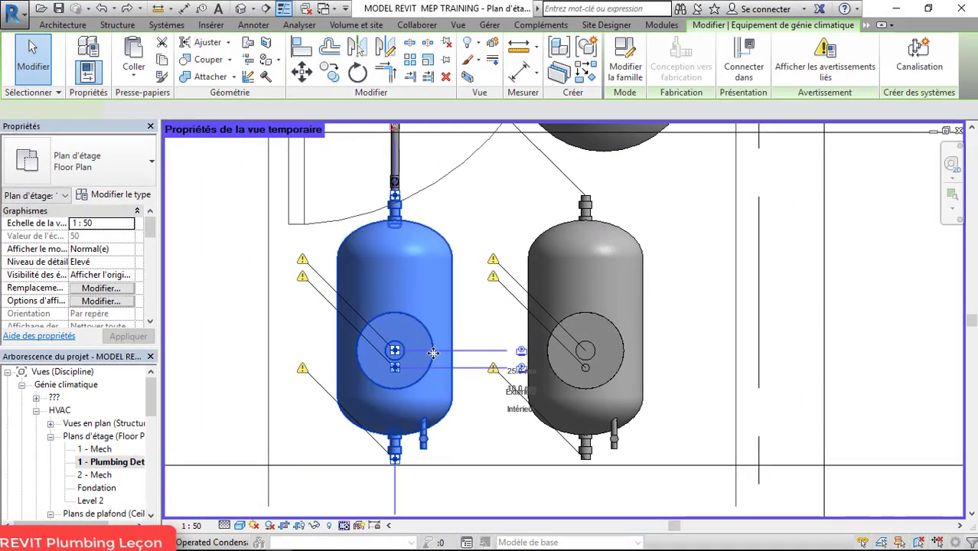
pyautogui.scroll(1, 429, 356)
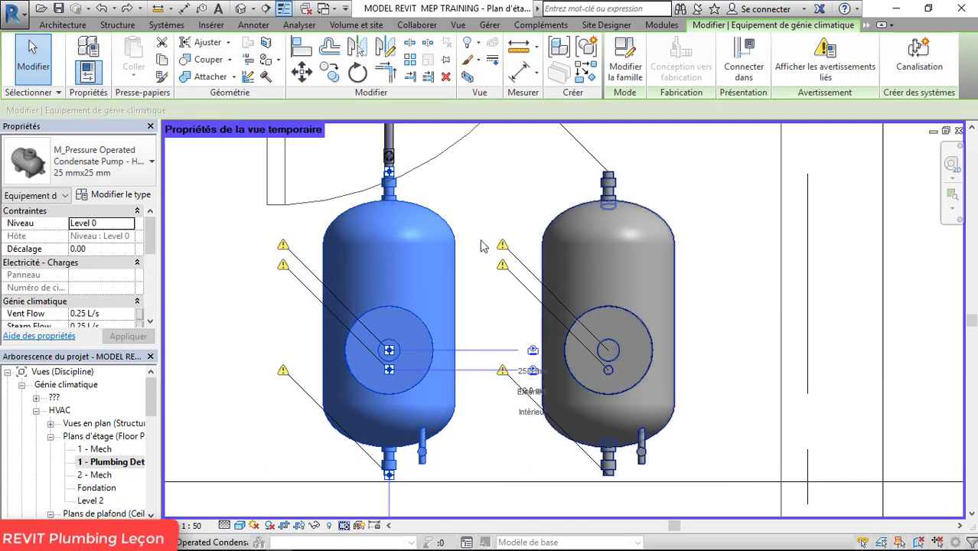
pyautogui.click(533, 352)
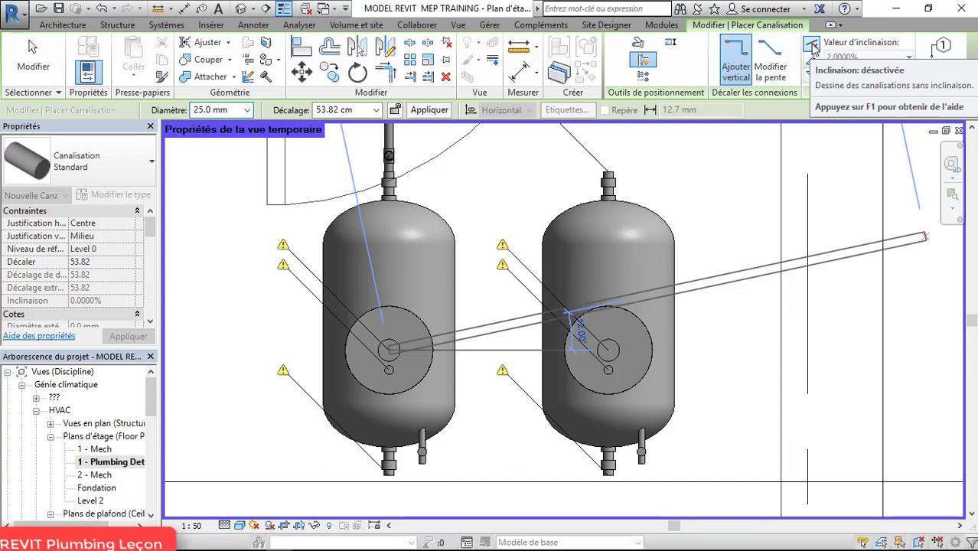
pyautogui.click(375, 110)
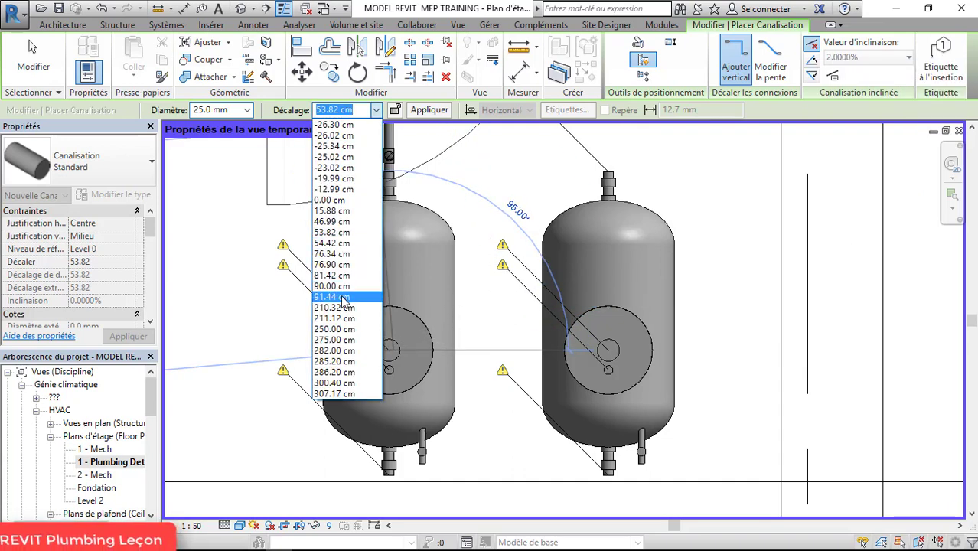
pyautogui.click(342, 296)
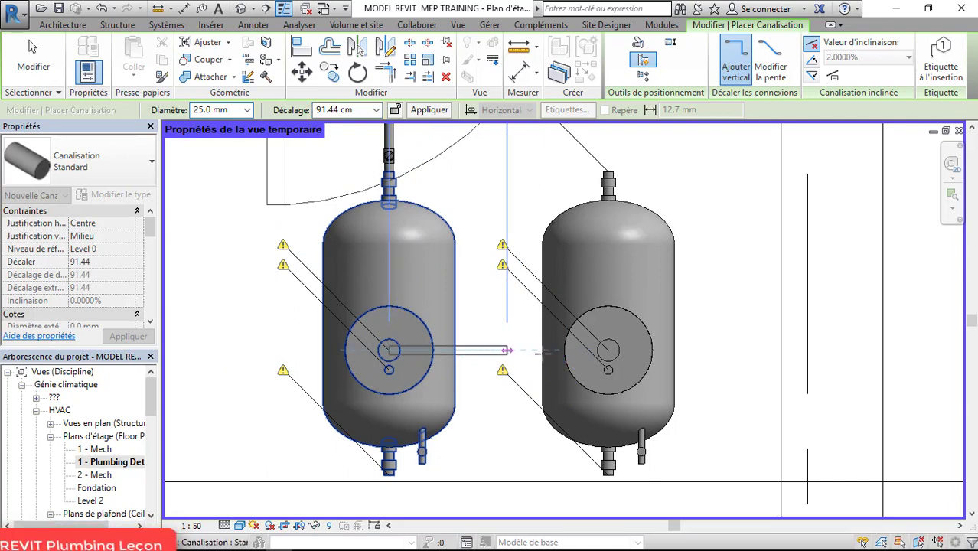
pyautogui.click(536, 351)
pyautogui.click(607, 350)
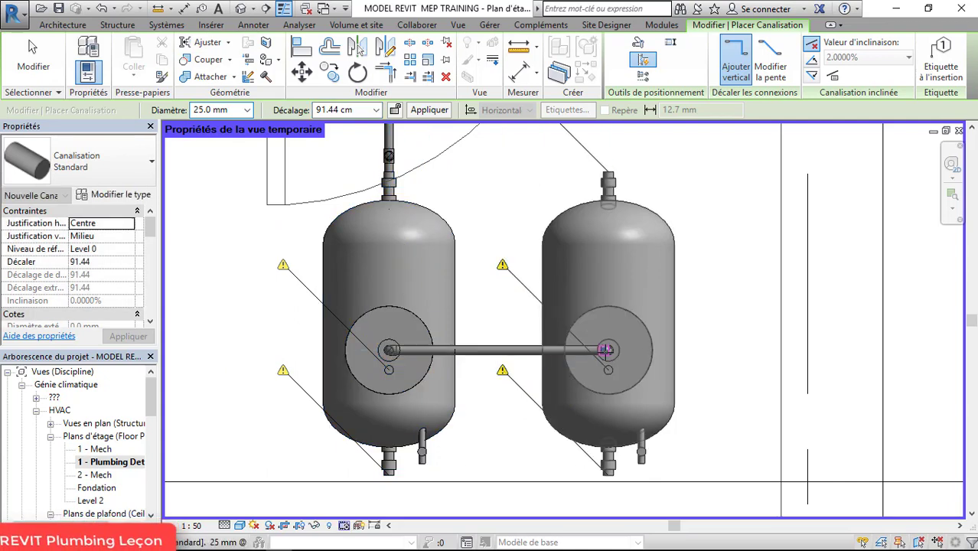
pyautogui.press('Escape')
pyautogui.press('Escape')
# - Open the section view through the pumps and lower the horizontal pipe connecting them to an offset of about 71.8 cm
pyautogui.scroll(-4, 411, 256)
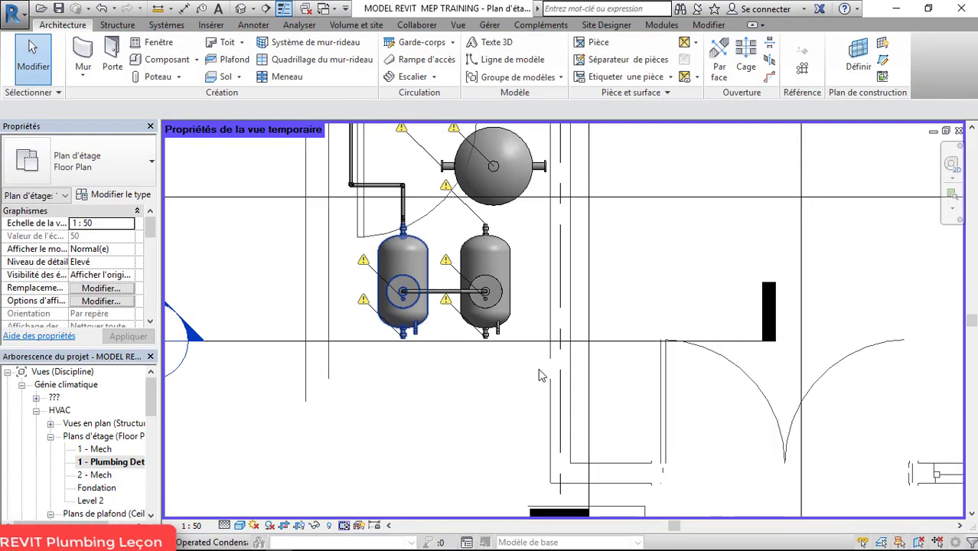
pyautogui.rightClick(572, 344)
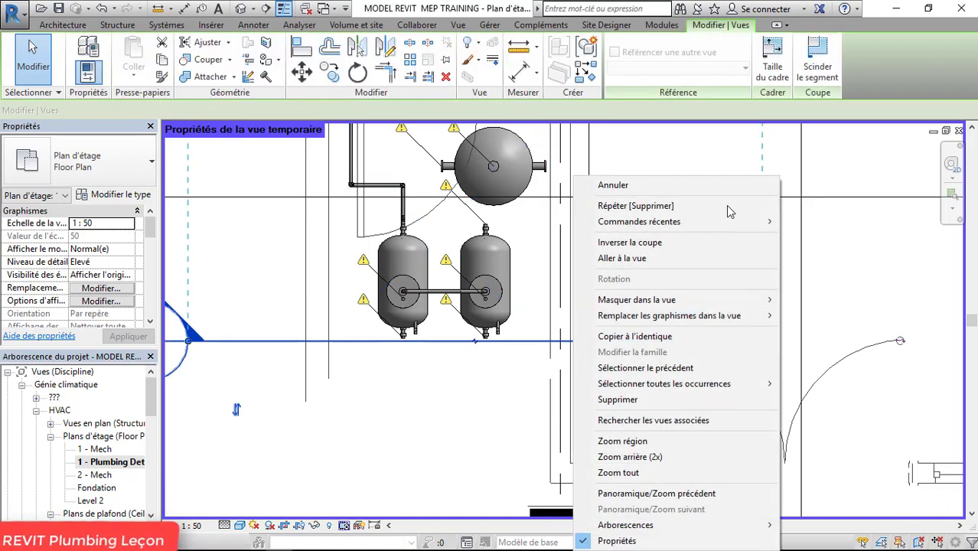
pyautogui.click(673, 260)
pyautogui.scroll(-1, 444, 251)
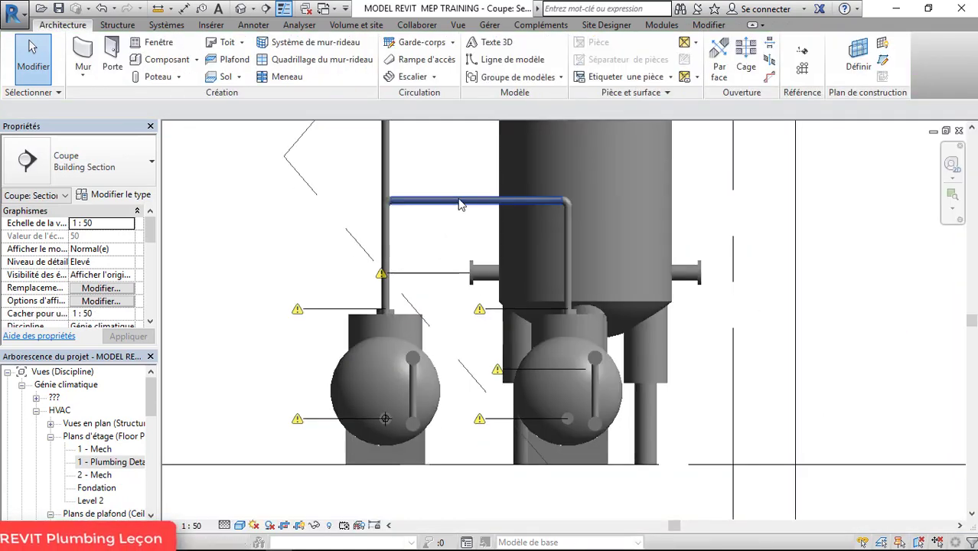
pyautogui.click(463, 201)
pyautogui.moveTo(465, 222); pyautogui.dragTo(525, 250)
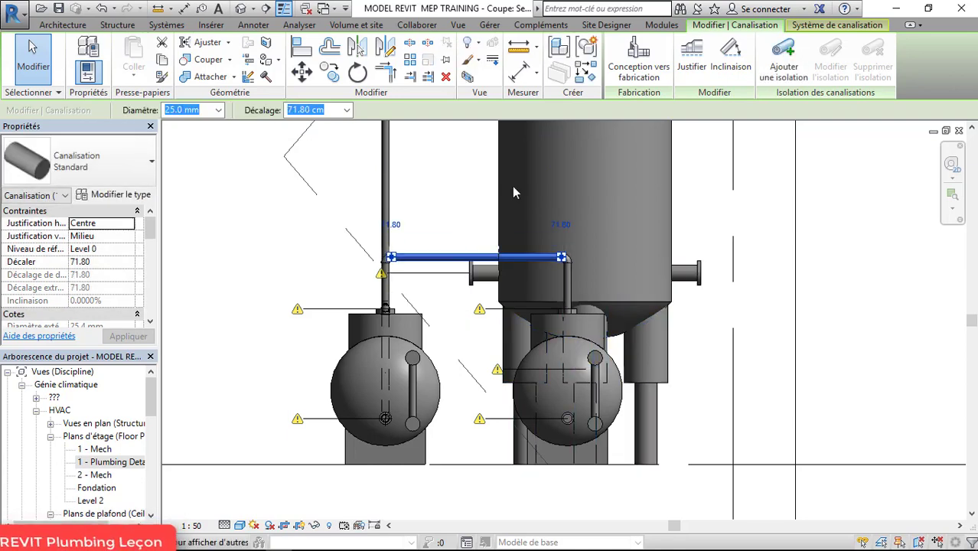
pyautogui.press('Escape')
# - Open the 3D view and examine the pump connection and the pipe run around the building
pyautogui.scroll(-5, 472, 329)
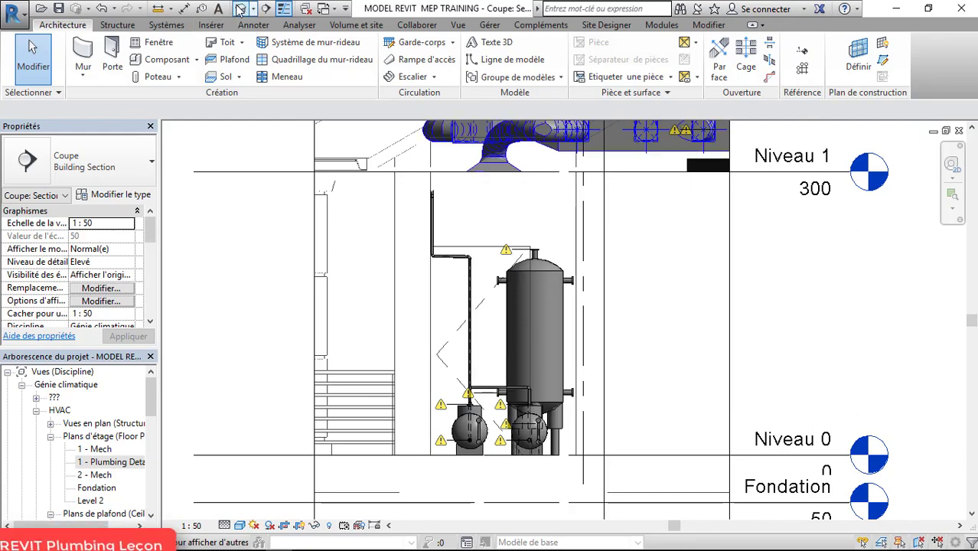
pyautogui.click(622, 144)
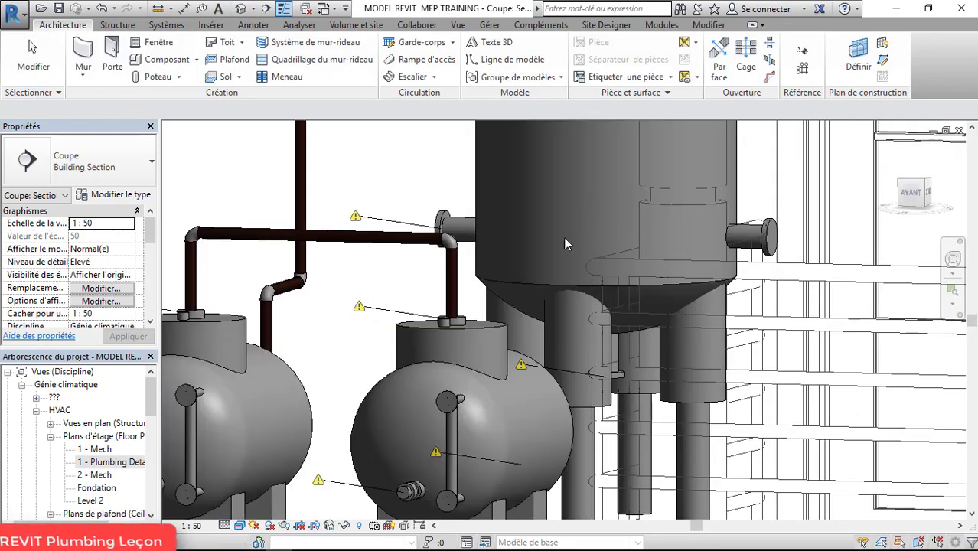
pyautogui.scroll(-4, 610, 300)
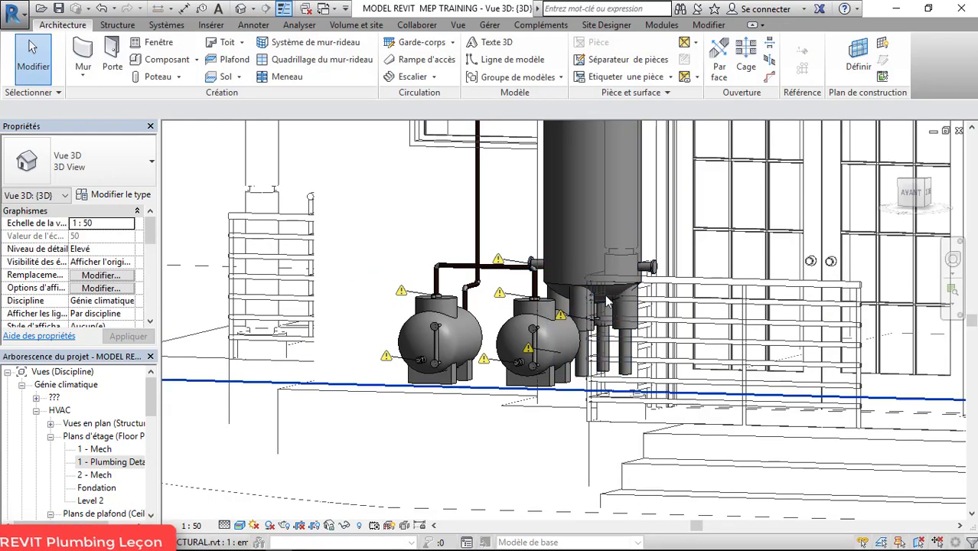
pyautogui.moveTo(602, 311)
pyautogui.keyDown('shift'); pyautogui.mouseDown(button='middle')
pyautogui.moveTo(665, 320)
pyautogui.moveTo(601, 327)
pyautogui.mouseUp(button='middle'); pyautogui.keyUp('shift')
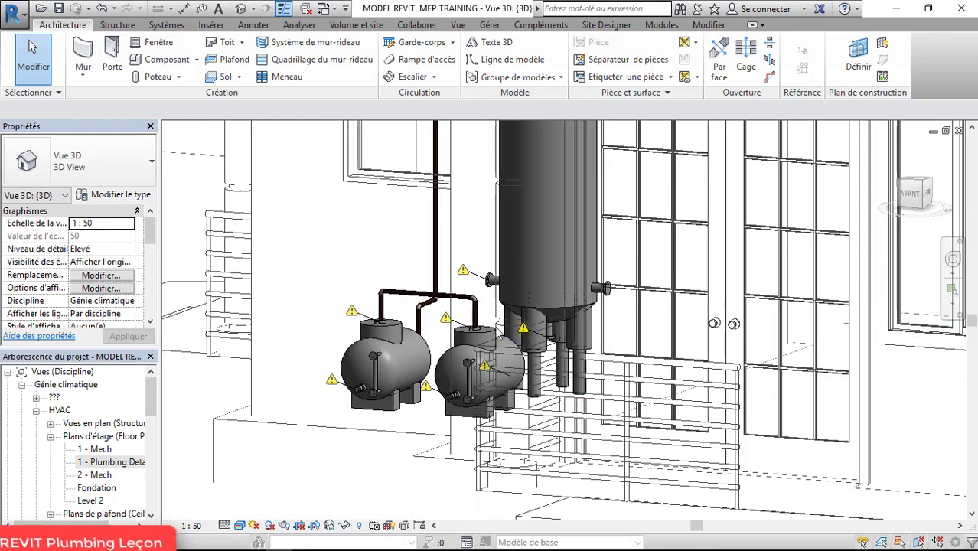
pyautogui.scroll(-6, 399, 372)
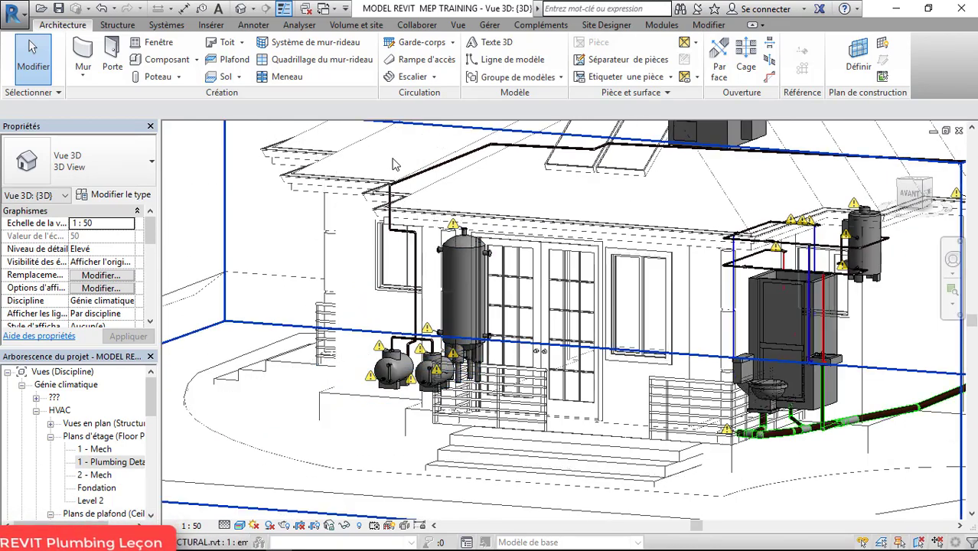
# - Examine the pipe run above the roof edge and the rest of the plumbing around the building in the 3D view
pyautogui.scroll(8, 385, 173)
pyautogui.scroll(-4, 297, 324)
pyautogui.scroll(2, 559, 172)
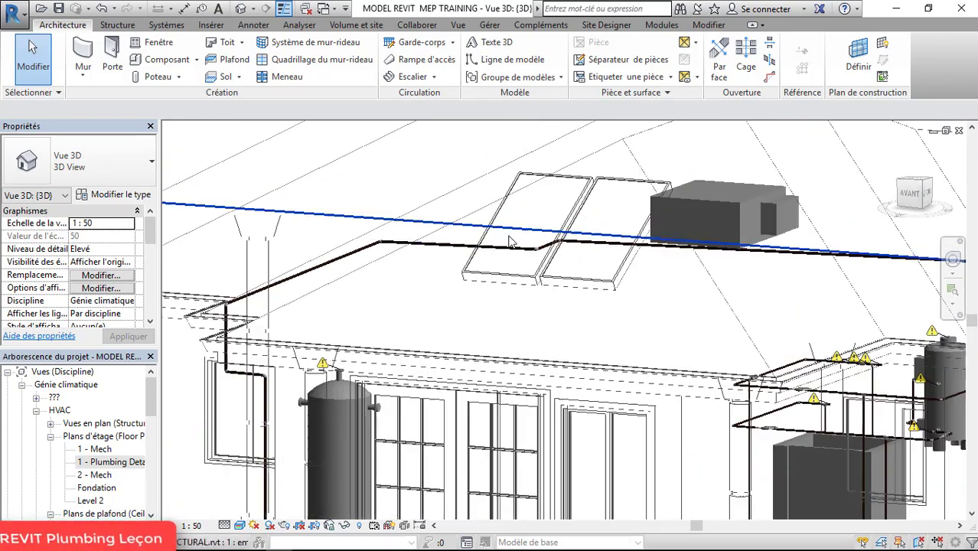
pyautogui.scroll(-2, 327, 254)
pyautogui.scroll(-1, 623, 225)
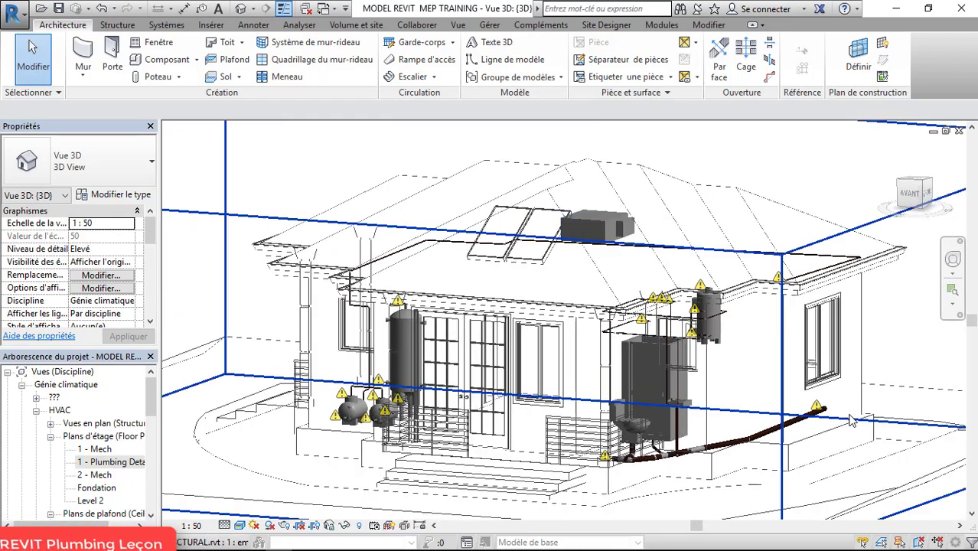
pyautogui.scroll(4, 371, 280)
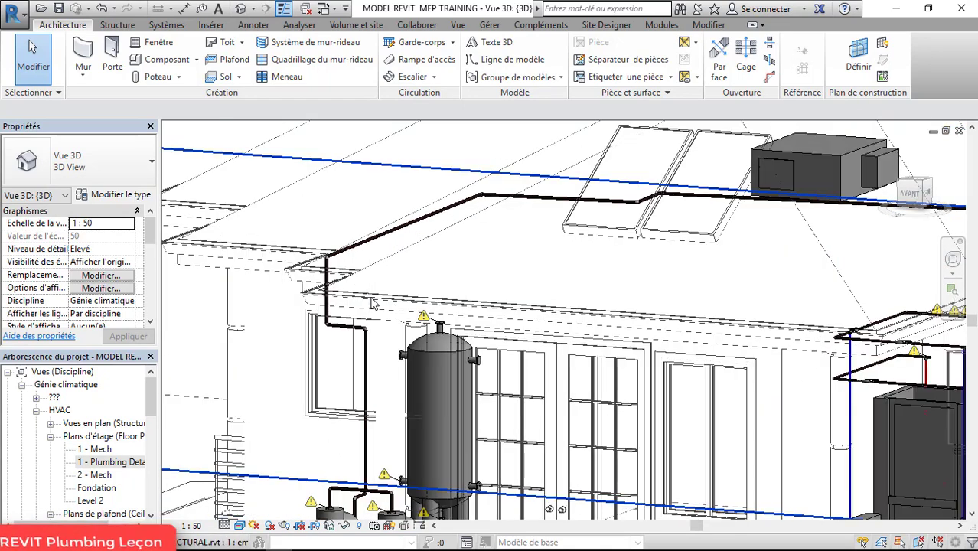
# - Return to the plumbing floor plan and inspect the connectors of the left and right condensate pumps
pyautogui.doubleClick(115, 461)
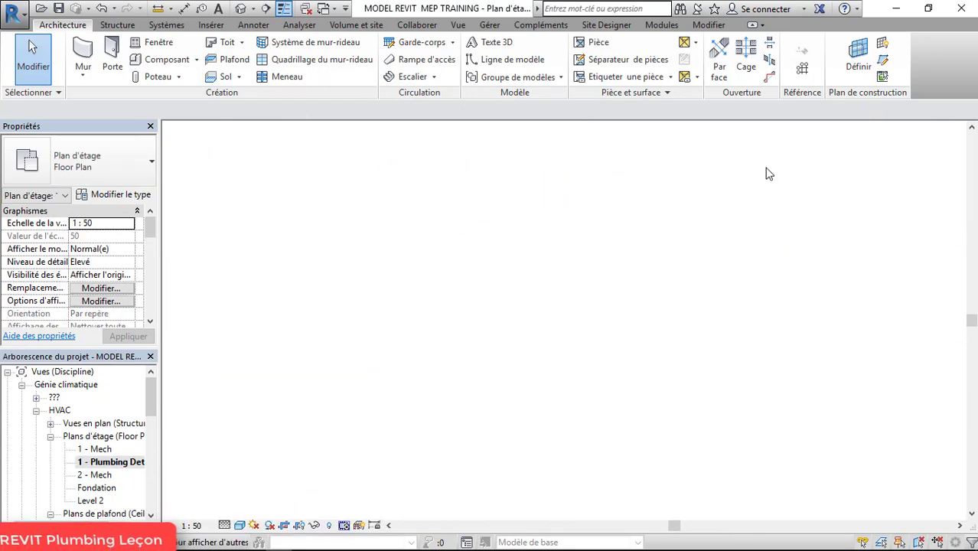
pyautogui.scroll(-1, 559, 319)
pyautogui.scroll(2, 505, 299)
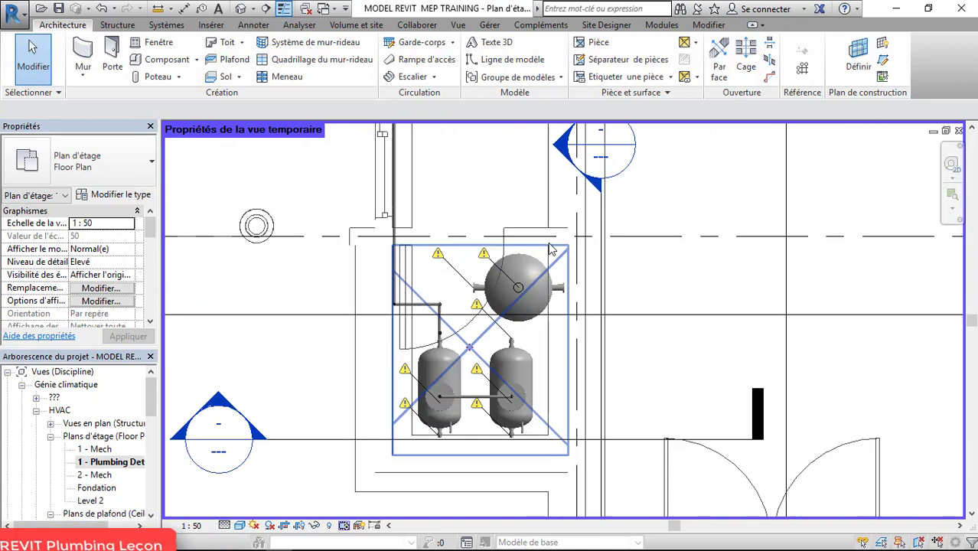
pyautogui.scroll(3, 494, 304)
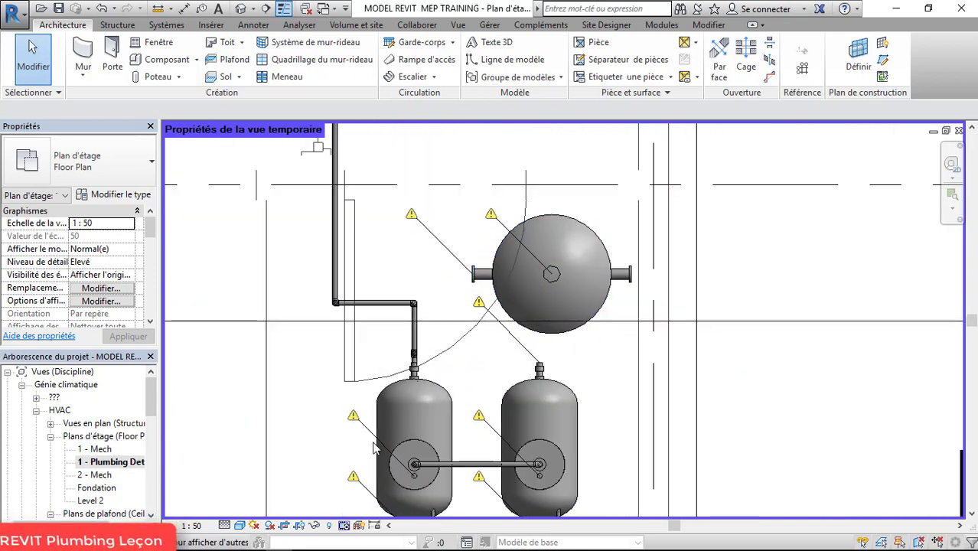
pyautogui.click(452, 426)
pyautogui.scroll(-2, 360, 267)
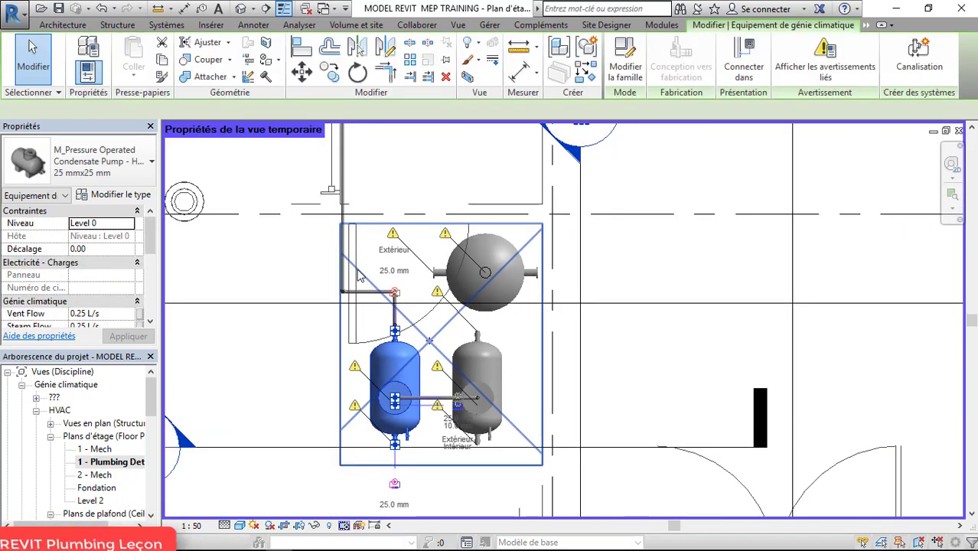
pyautogui.press('Escape')
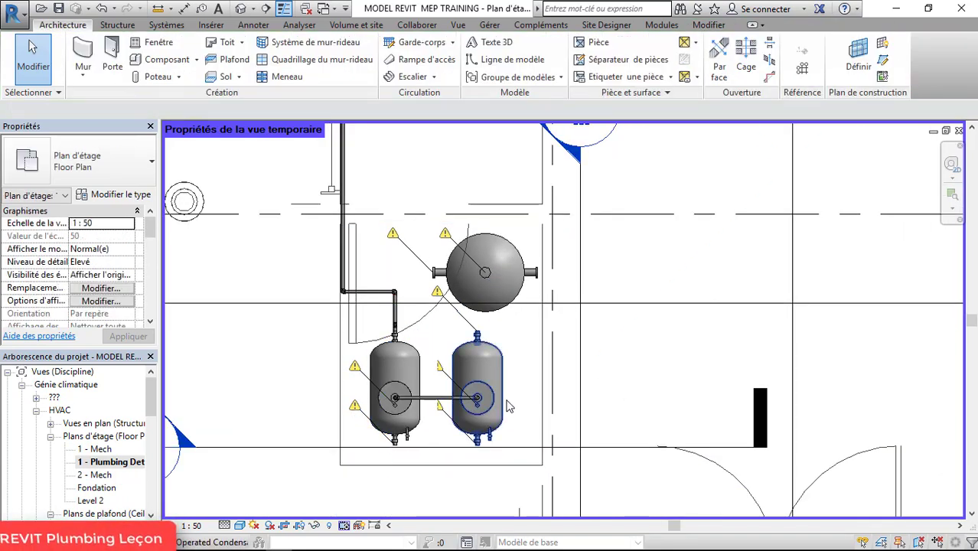
pyautogui.click(506, 401)
pyautogui.scroll(2, 506, 340)
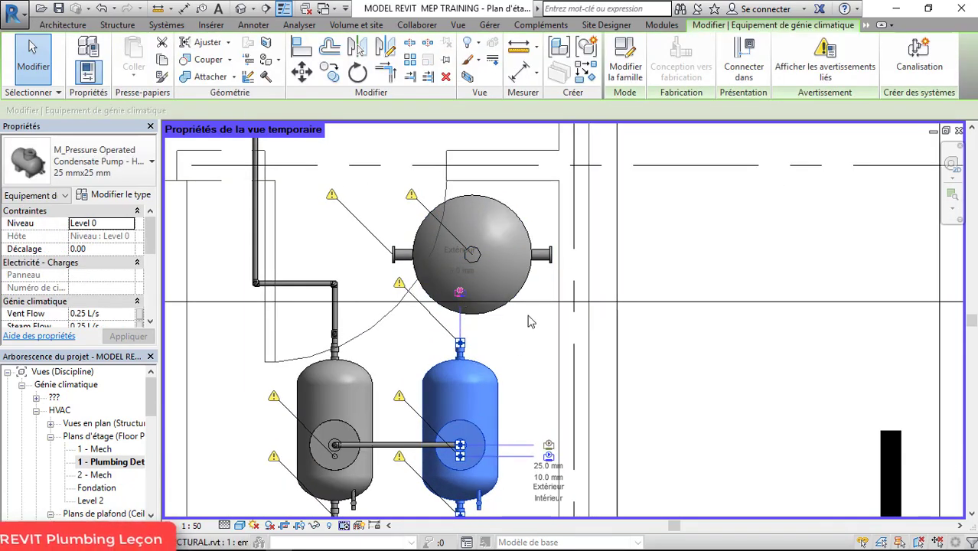
pyautogui.press('Escape')
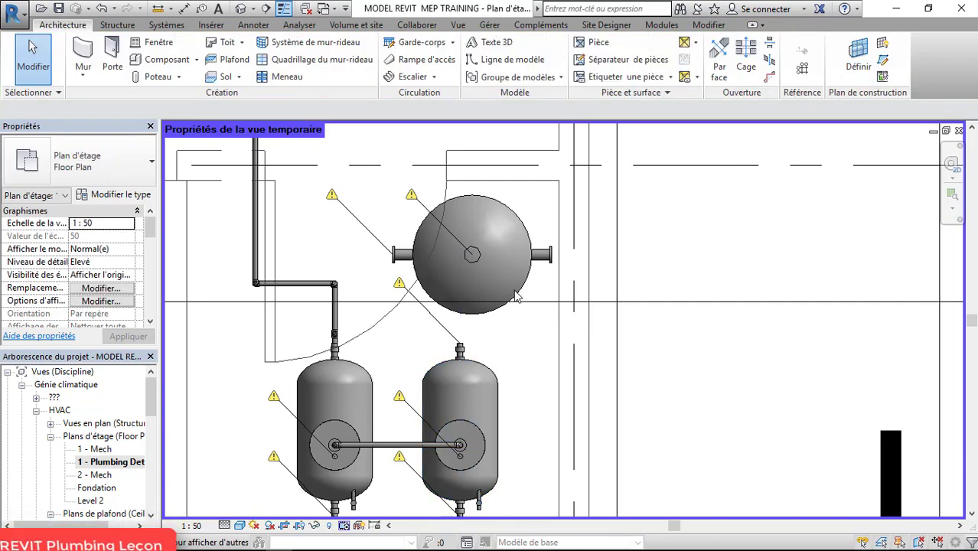
# - Draw an unsloped 50 mm pipe at 66.28 cm offset from the tank's left connector, about 38 cm toward the pumps and across to the right pump's rear connector
pyautogui.click(541, 255)
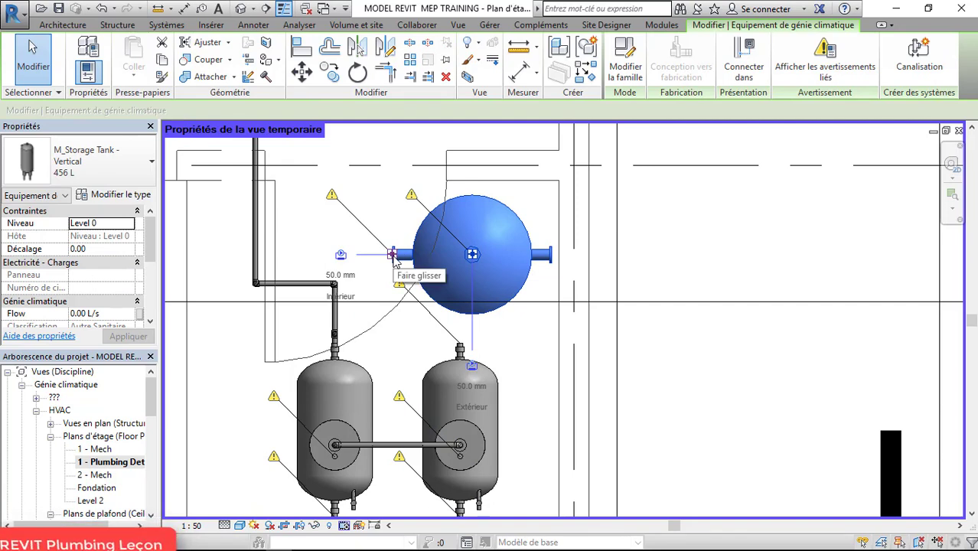
pyautogui.click(340, 255)
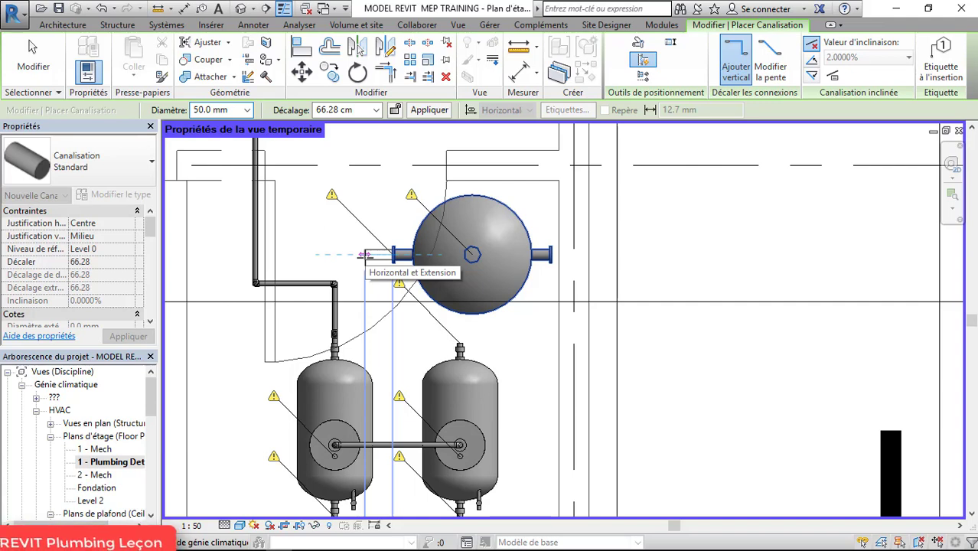
pyautogui.click(365, 255)
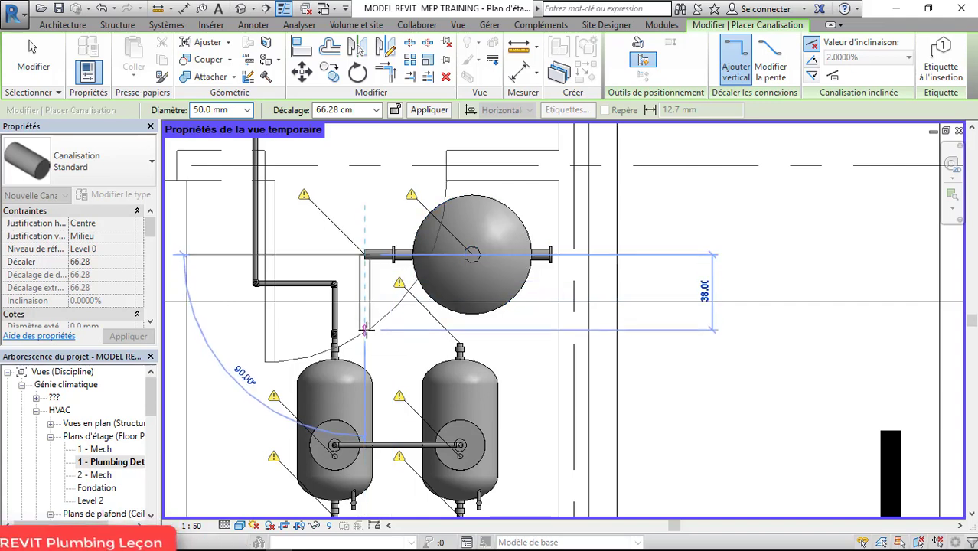
pyautogui.click(365, 330)
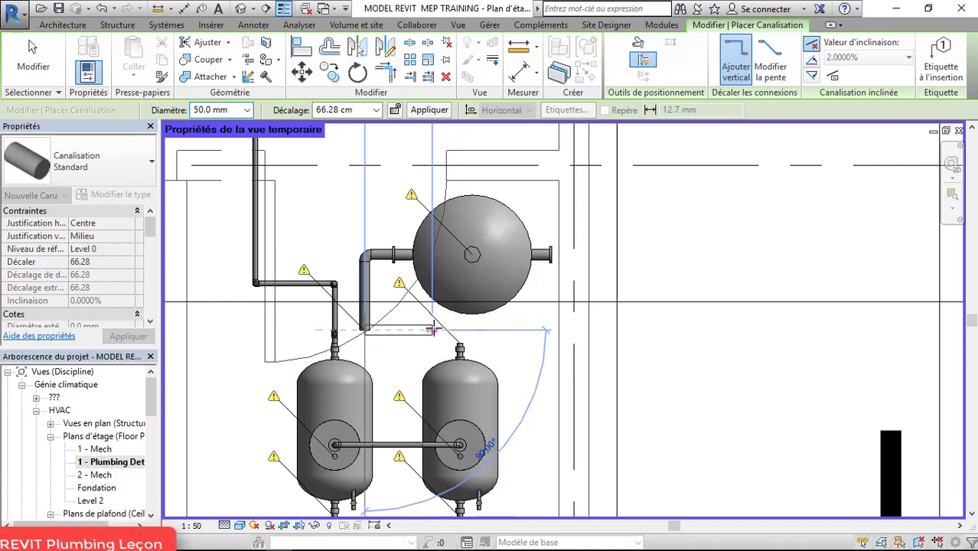
pyautogui.click(433, 330)
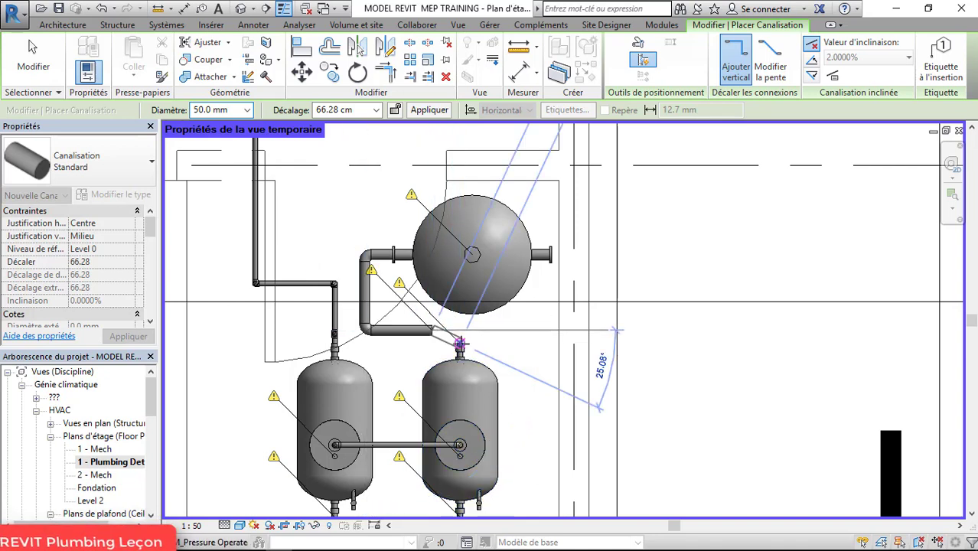
pyautogui.click(459, 343)
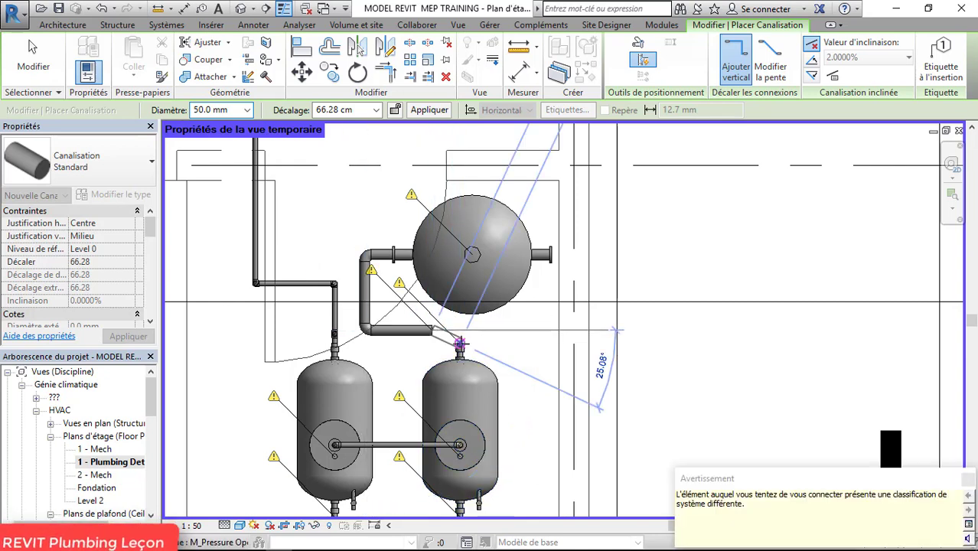
pyautogui.click(969, 480)
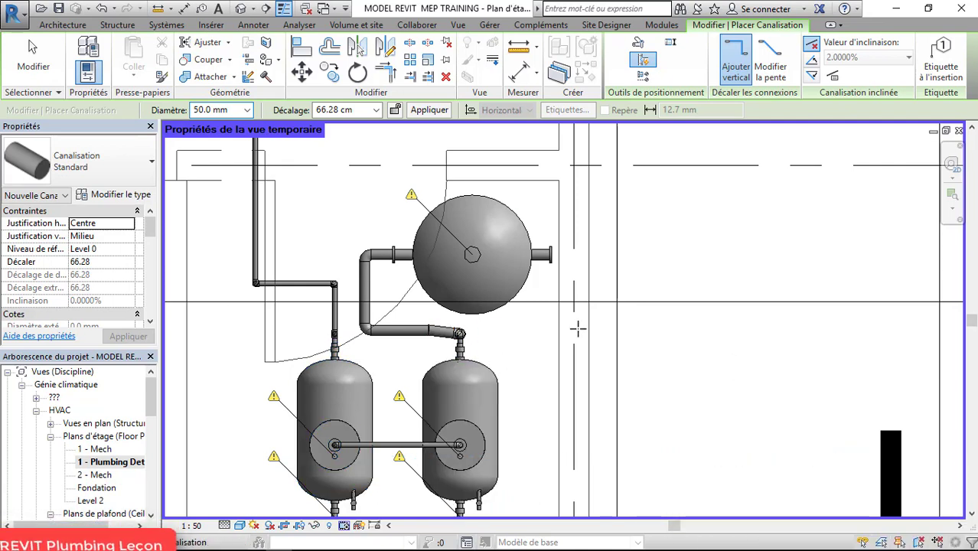
pyautogui.press('Escape')
pyautogui.press('Escape')
# - Open the section view looking at the tank and pumps, and set its detail level to Elevé and its visual style to Ombré
pyautogui.scroll(-3, 505, 260)
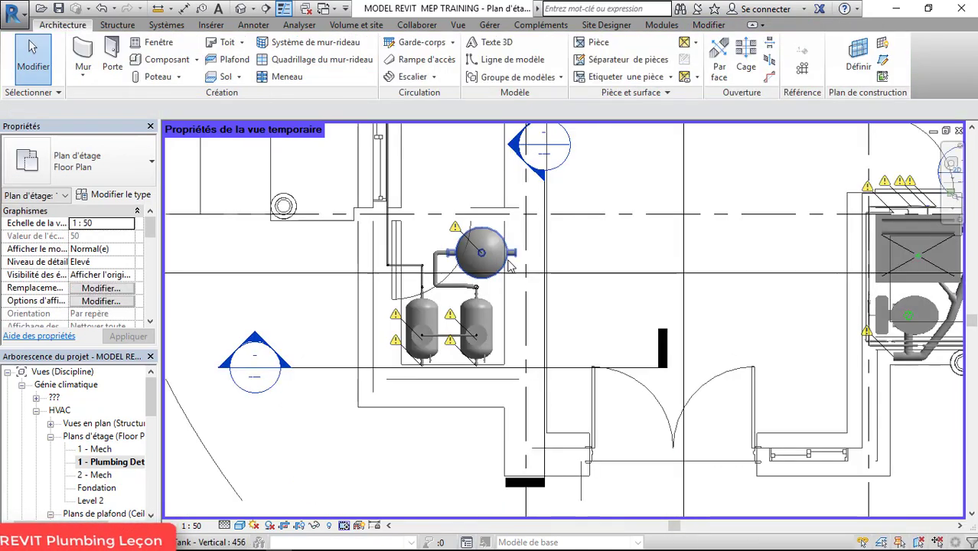
pyautogui.scroll(-2, 511, 266)
pyautogui.rightClick(537, 309)
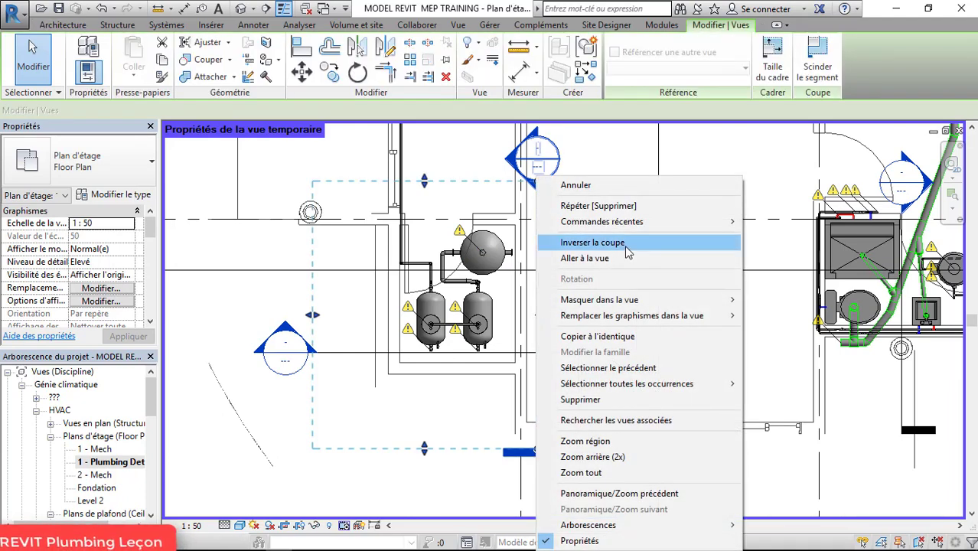
pyautogui.click(624, 261)
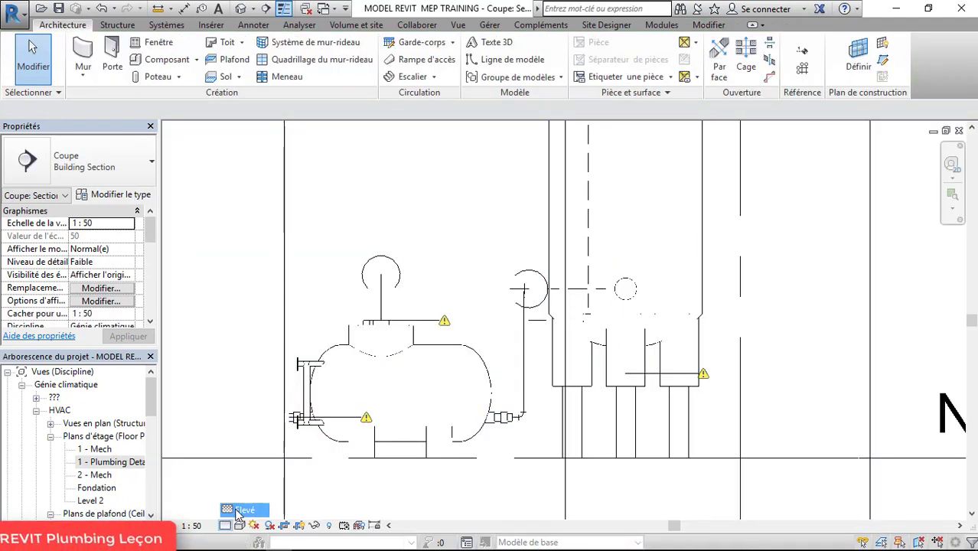
pyautogui.click(244, 510)
pyautogui.click(240, 524)
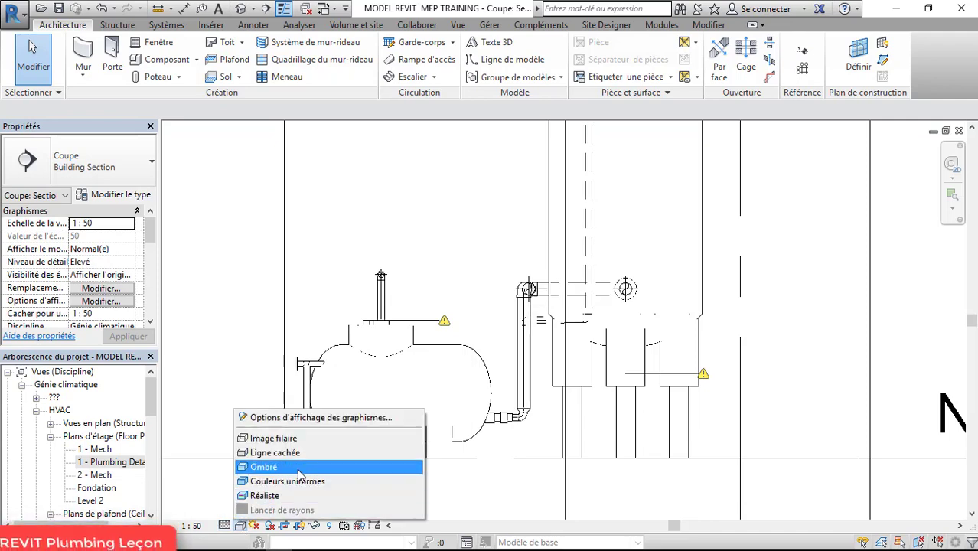
pyautogui.click(299, 469)
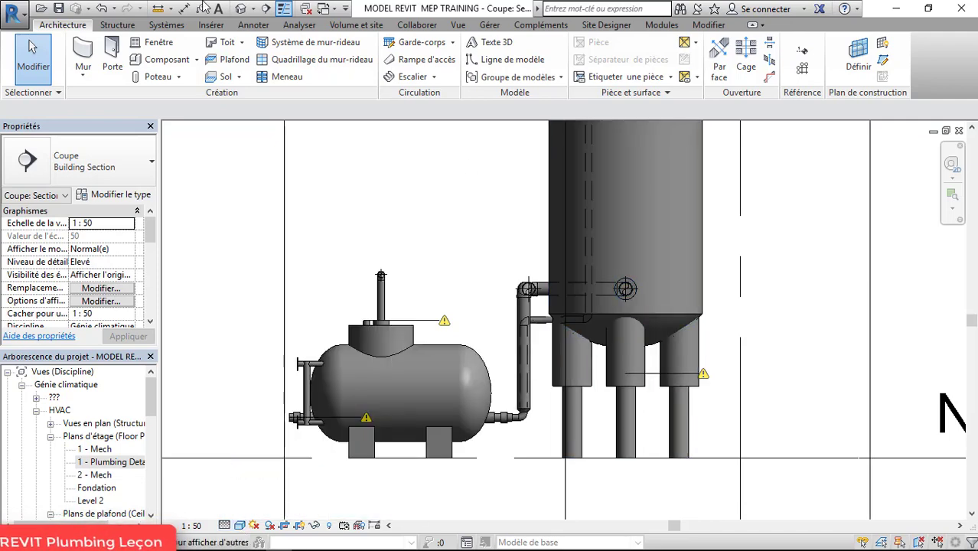
# - Open the 3D view and examine the new pipe between the storage tank and the right pump, including its reduced fitting at the pump connector
pyautogui.click(242, 9)
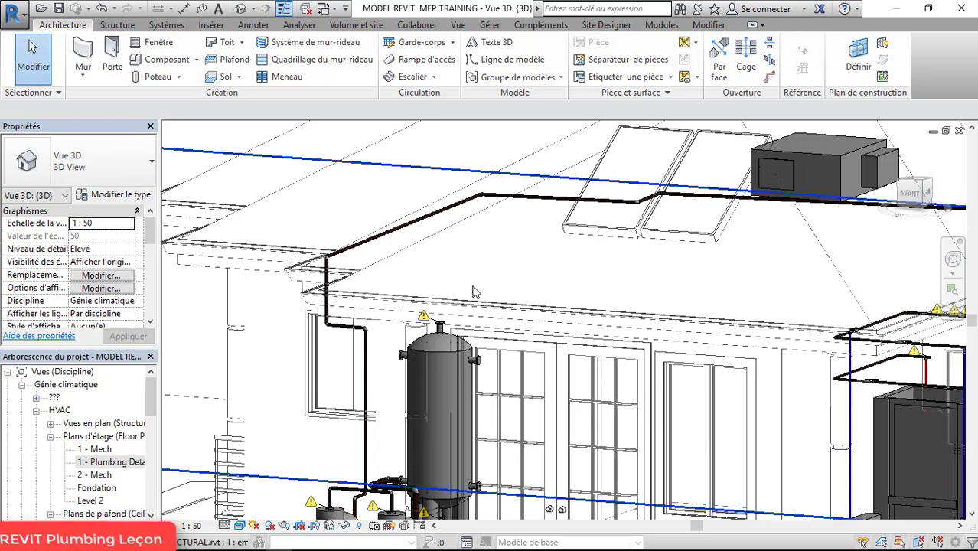
pyautogui.scroll(10, 444, 359)
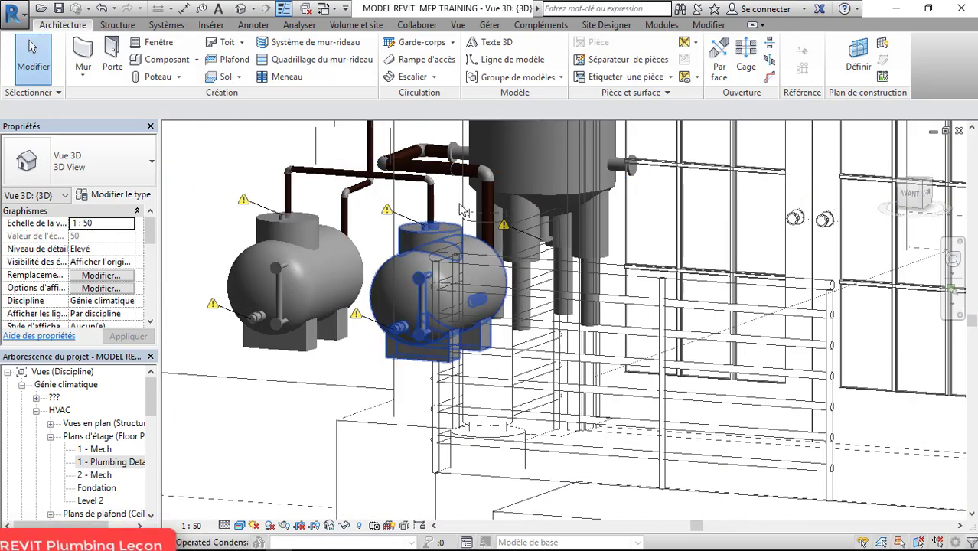
pyautogui.scroll(-1, 547, 277)
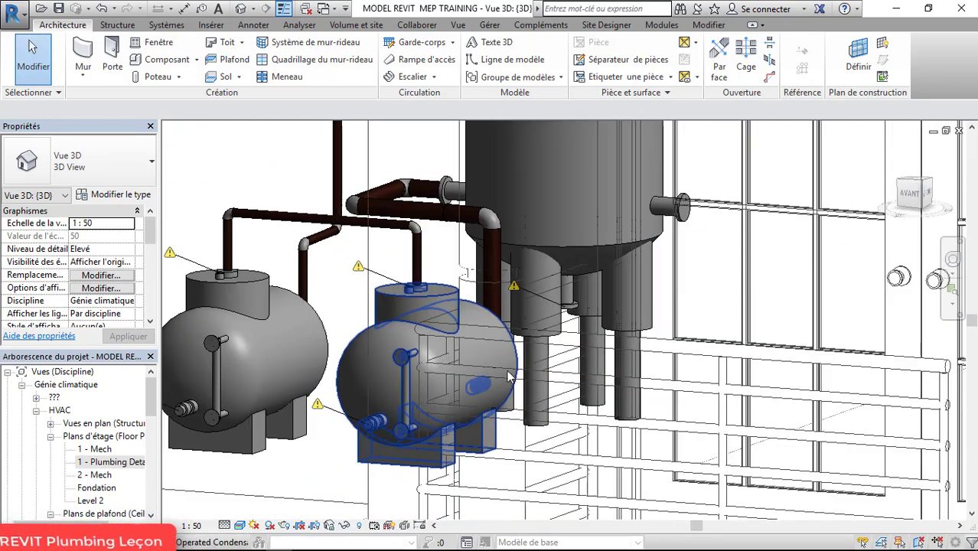
pyautogui.scroll(-1, 306, 238)
pyautogui.keyDown('shift'); pyautogui.moveTo(505, 383); pyautogui.dragTo(459, 245, button='middle'); pyautogui.keyUp('shift')
pyautogui.scroll(5, 462, 235)
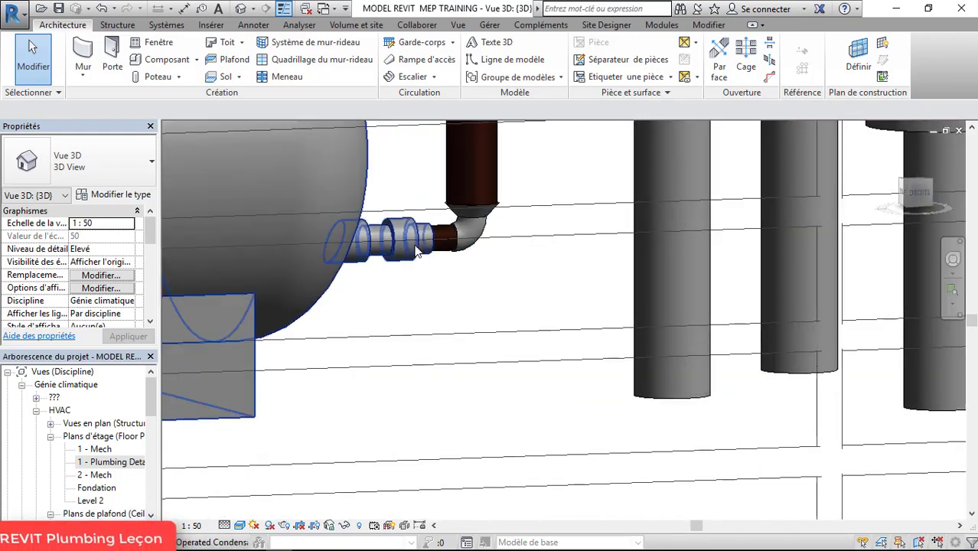
pyautogui.click(417, 252)
pyautogui.scroll(-4, 534, 383)
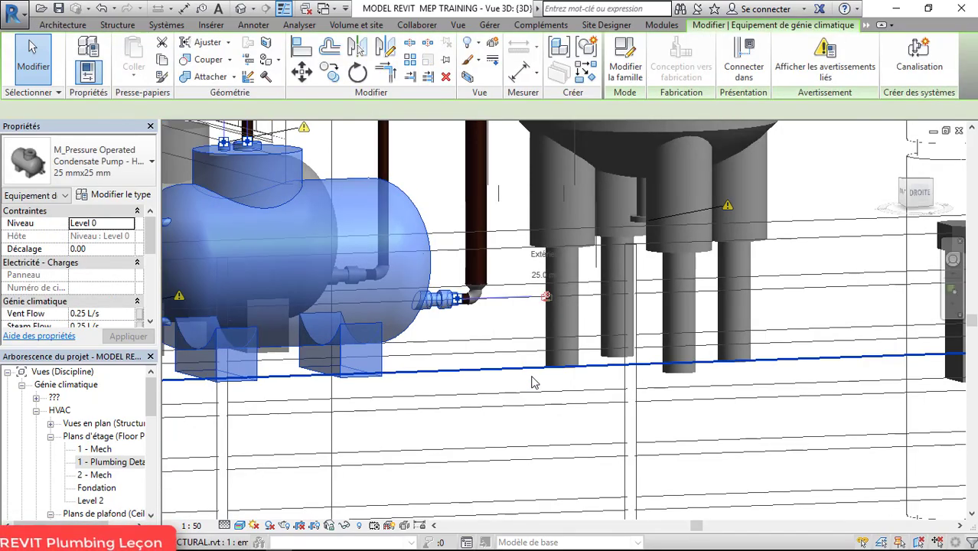
pyautogui.scroll(-2, 535, 321)
pyautogui.click(535, 321)
pyautogui.scroll(2, 503, 237)
pyautogui.keyDown('shift'); pyautogui.moveTo(463, 303); pyautogui.dragTo(512, 334, button='middle'); pyautogui.keyUp('shift')
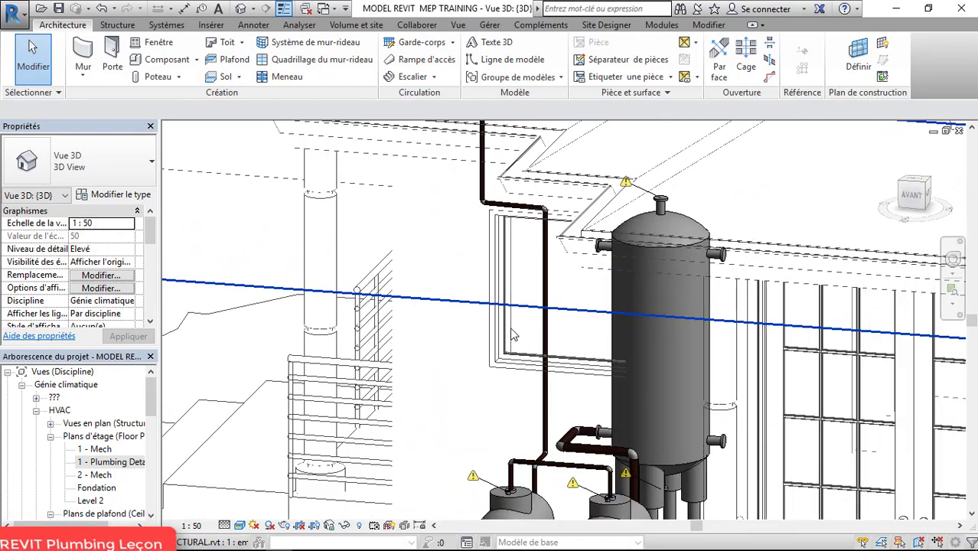
pyautogui.scroll(-2, 513, 334)
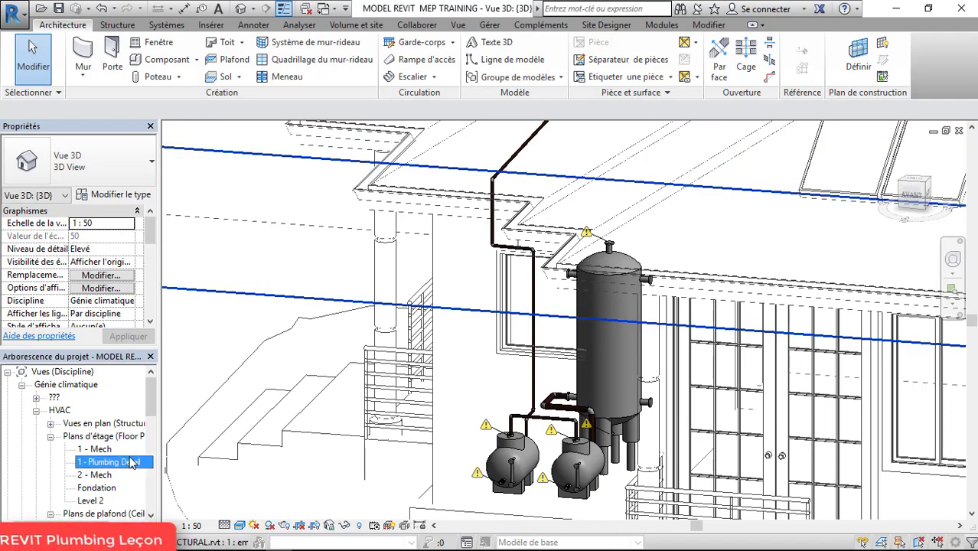
# - In the plumbing floor plan, try to draw a 50 mm pipe about 38 cm long from the tank's Tank Out connector at 218.34 cm offset toward the right pump
pyautogui.doubleClick(130, 462)
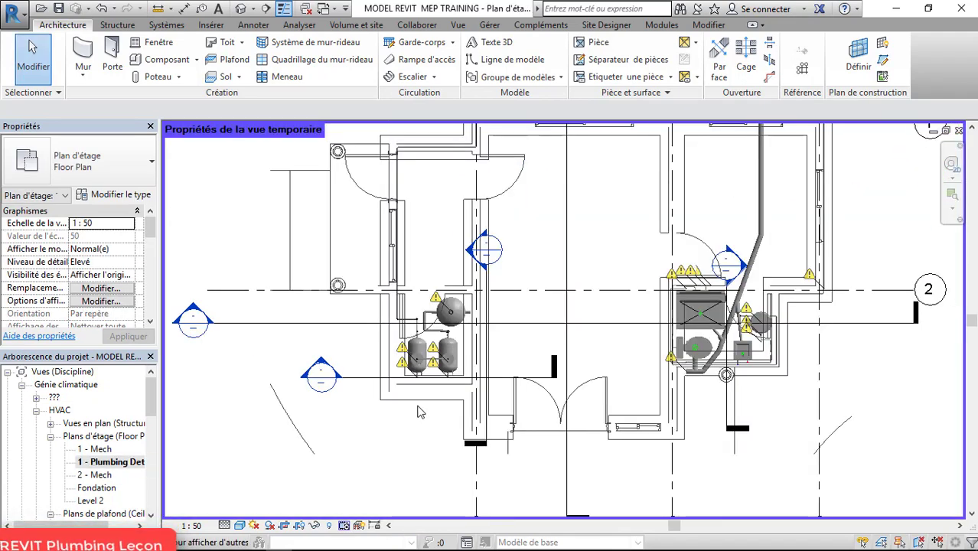
pyautogui.scroll(3, 474, 330)
pyautogui.click(452, 285)
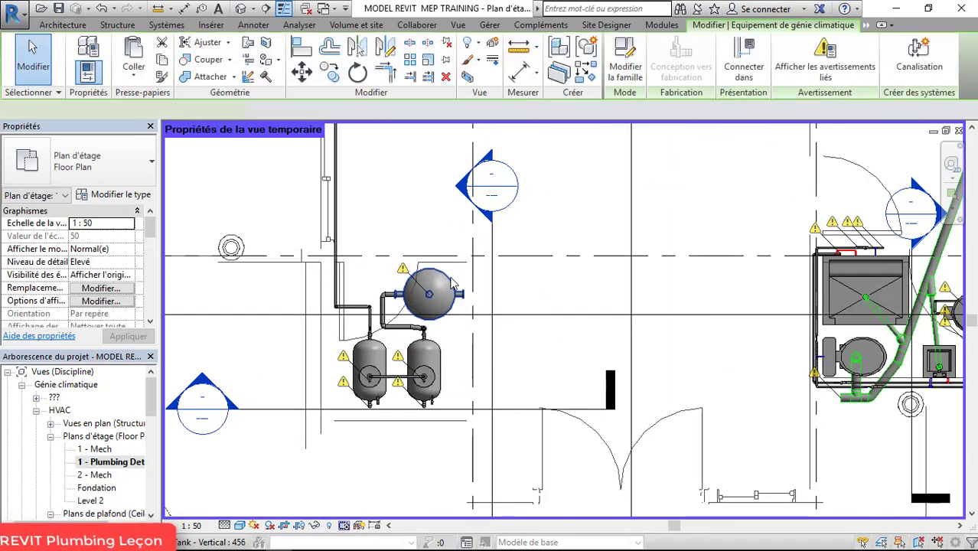
pyautogui.scroll(3, 406, 283)
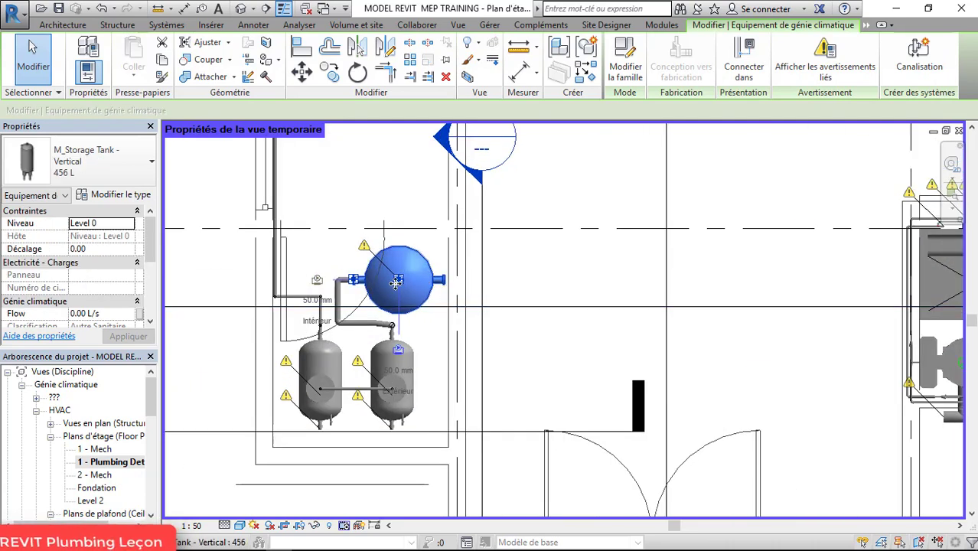
pyautogui.click(399, 353)
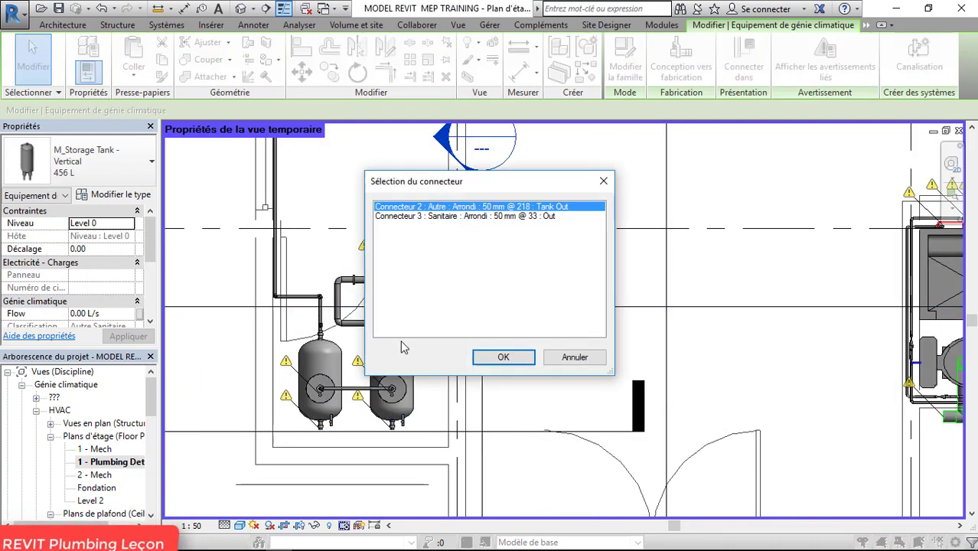
pyautogui.click(504, 358)
pyautogui.scroll(3, 406, 306)
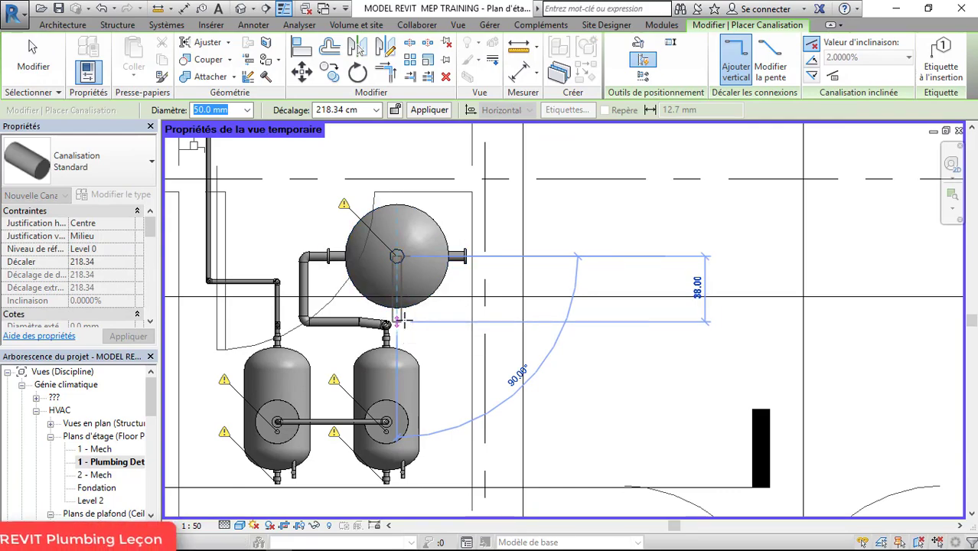
pyautogui.click(400, 320)
pyautogui.click(788, 302)
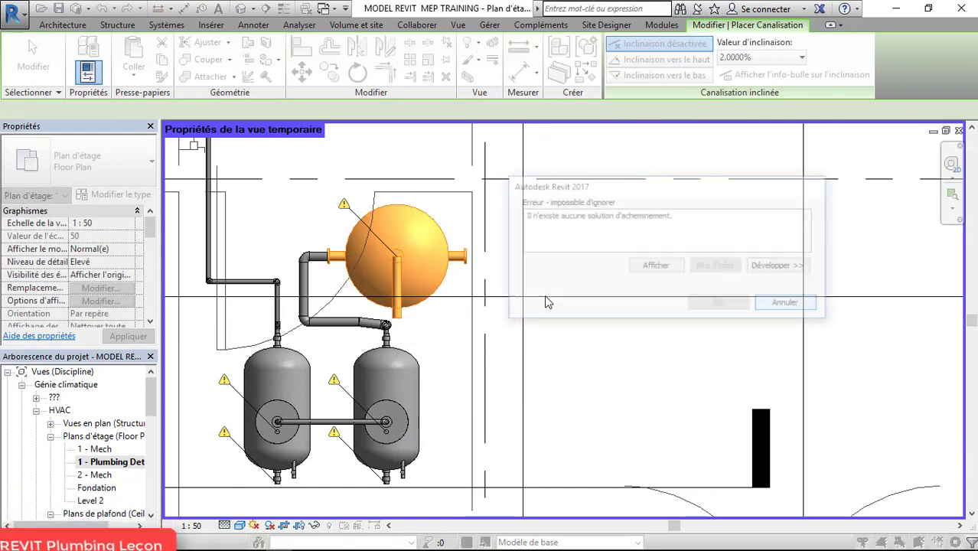
pyautogui.scroll(-1, 398, 266)
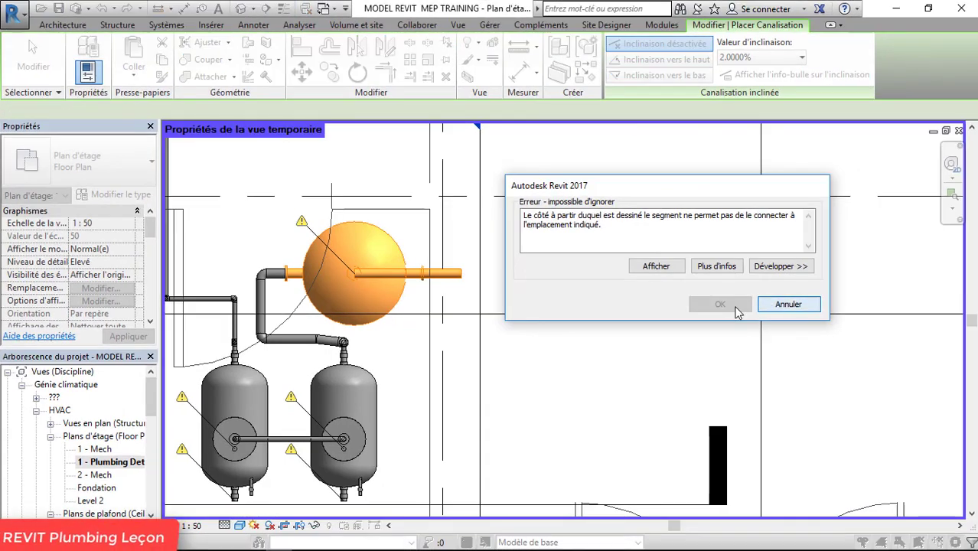
pyautogui.click(780, 304)
pyautogui.scroll(-1, 486, 290)
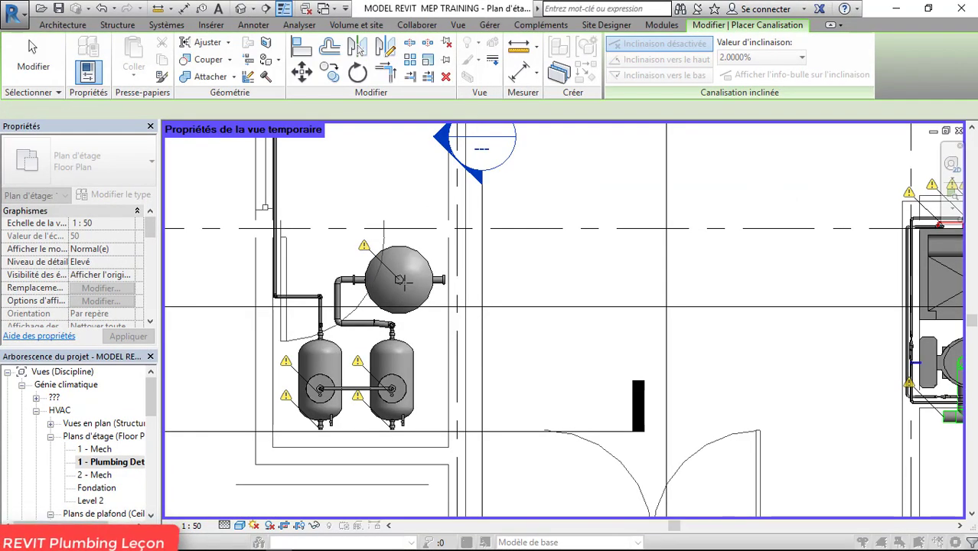
# - Draw a 50 mm pipe from the tank's Tank Out connector at 250 cm offset, ending just past the tank's right side near grid B
pyautogui.click(403, 280)
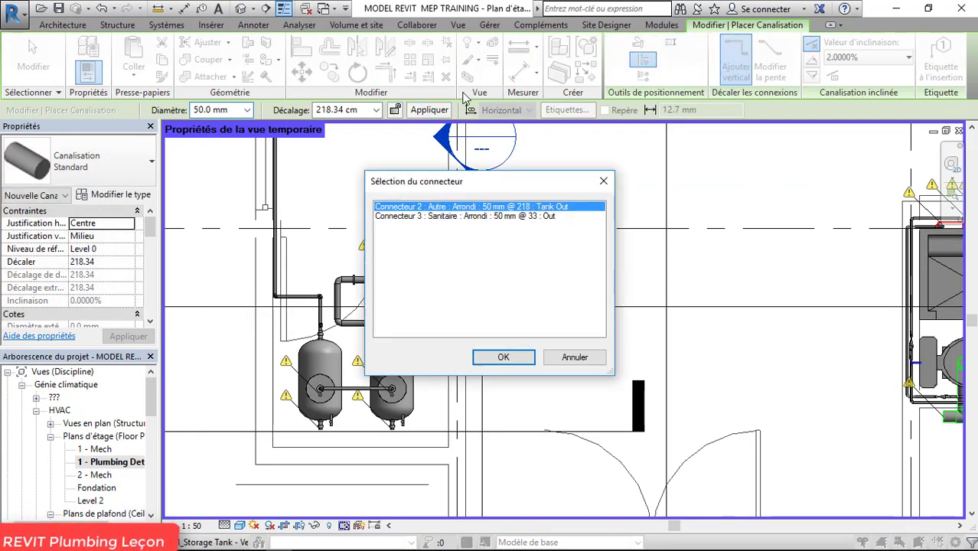
pyautogui.click(505, 358)
pyautogui.scroll(2, 421, 245)
pyautogui.click(371, 112)
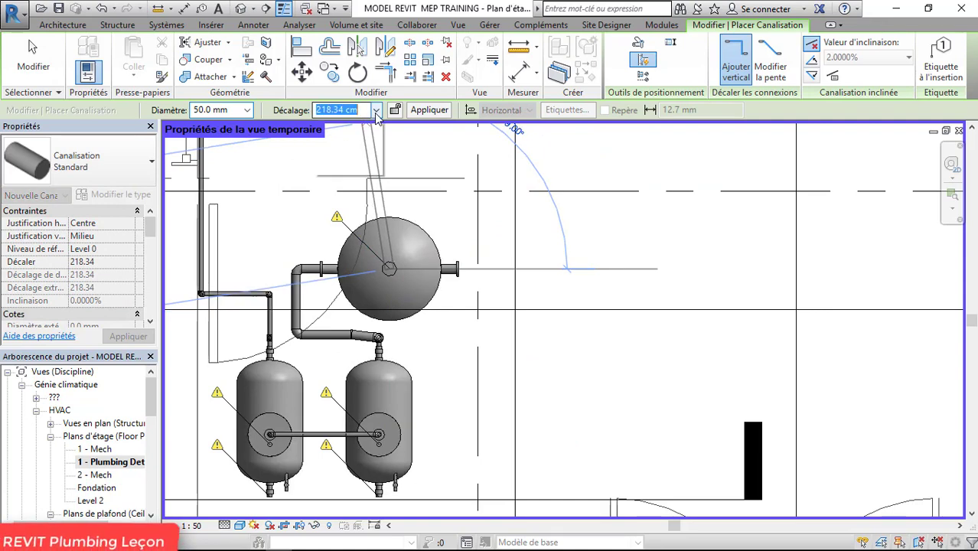
pyautogui.click(375, 111)
pyautogui.click(334, 341)
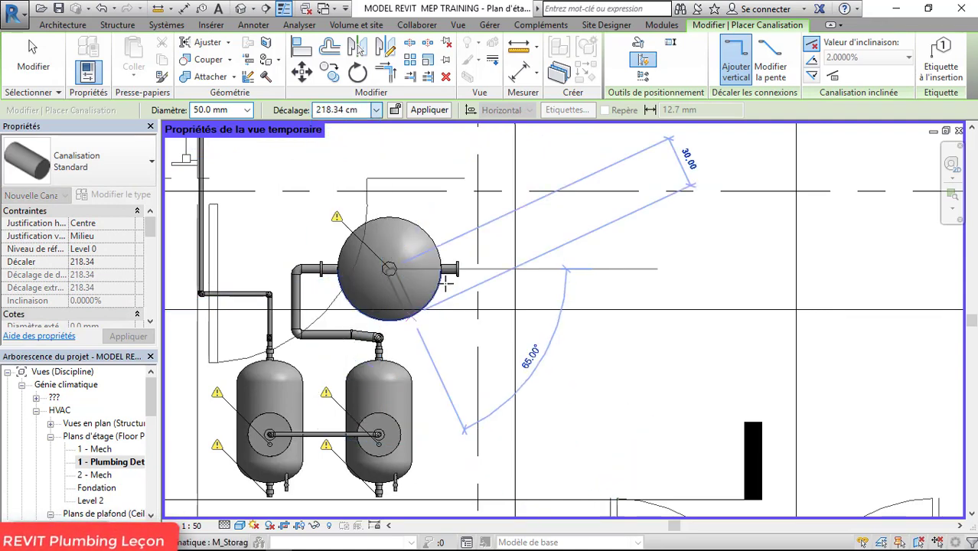
pyautogui.click(486, 268)
# - Continue the outlet pipe straight down the plan alongside grid B for about 190 cm, ending just below the pump room's lower wall
pyautogui.scroll(-3, 448, 205)
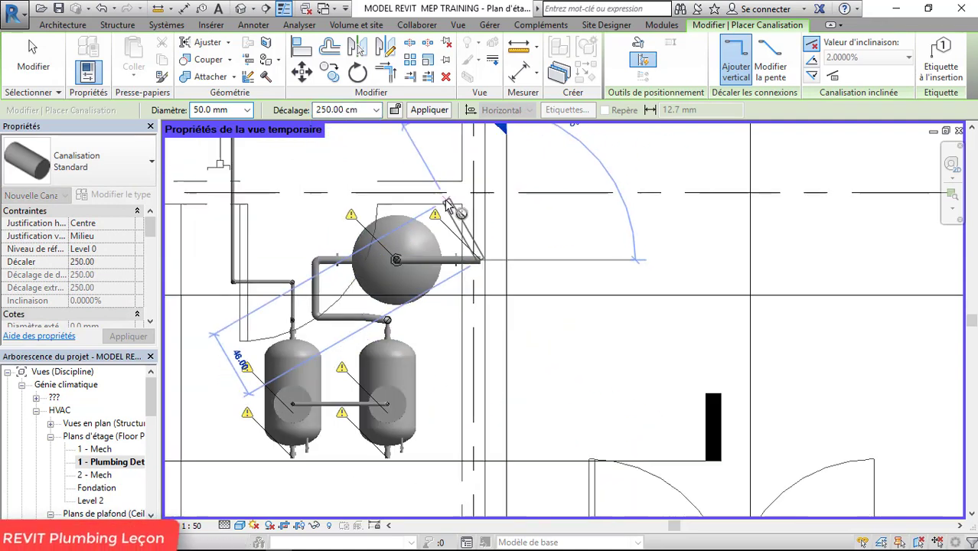
pyautogui.scroll(-2, 499, 252)
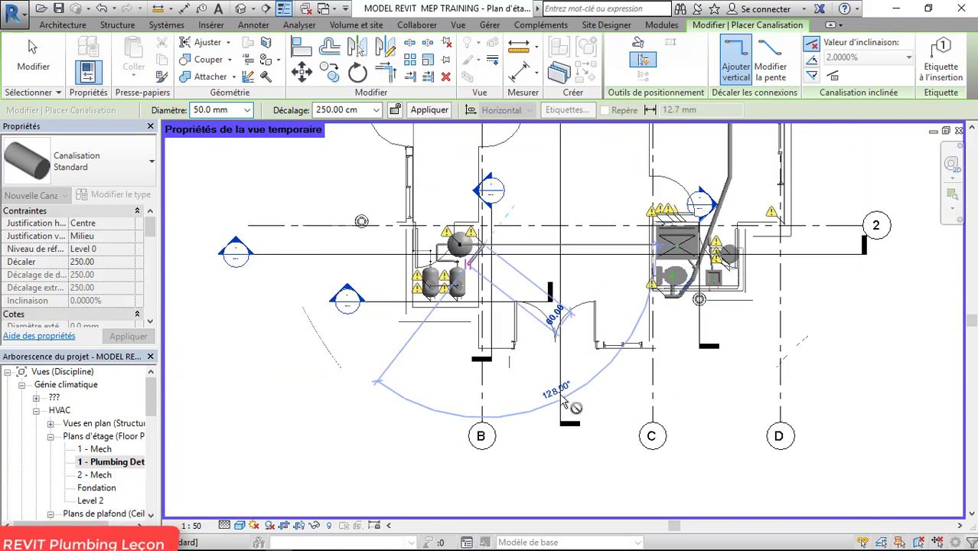
pyautogui.scroll(2, 701, 398)
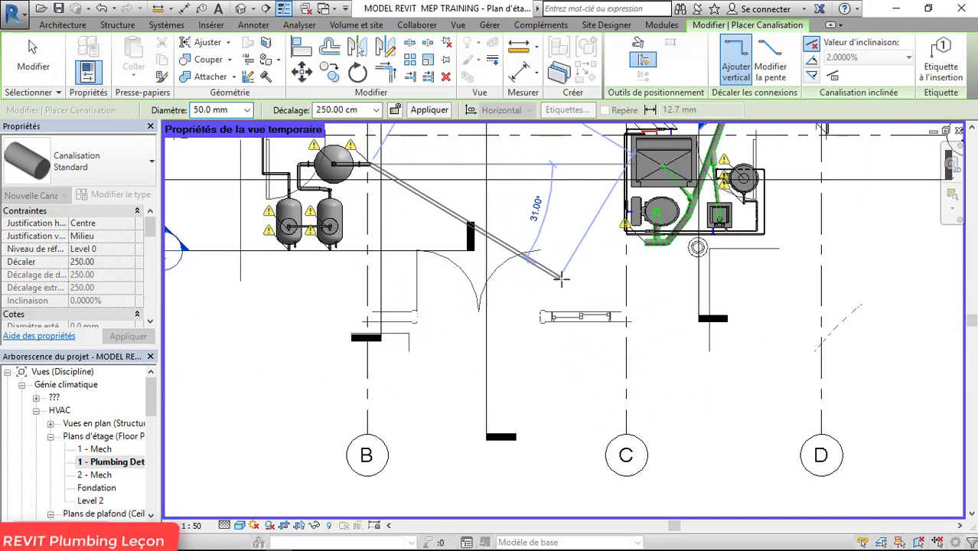
pyautogui.scroll(-1, 558, 287)
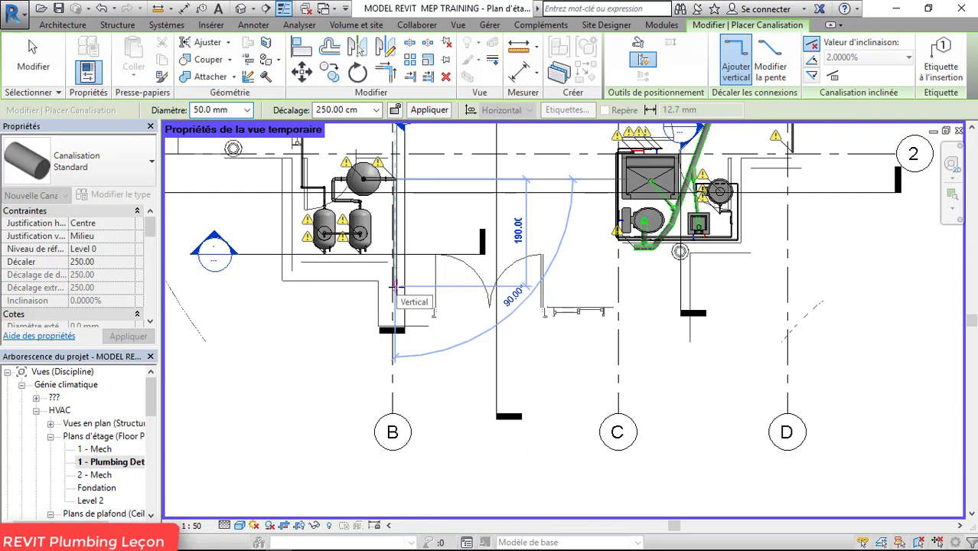
pyautogui.scroll(2, 327, 284)
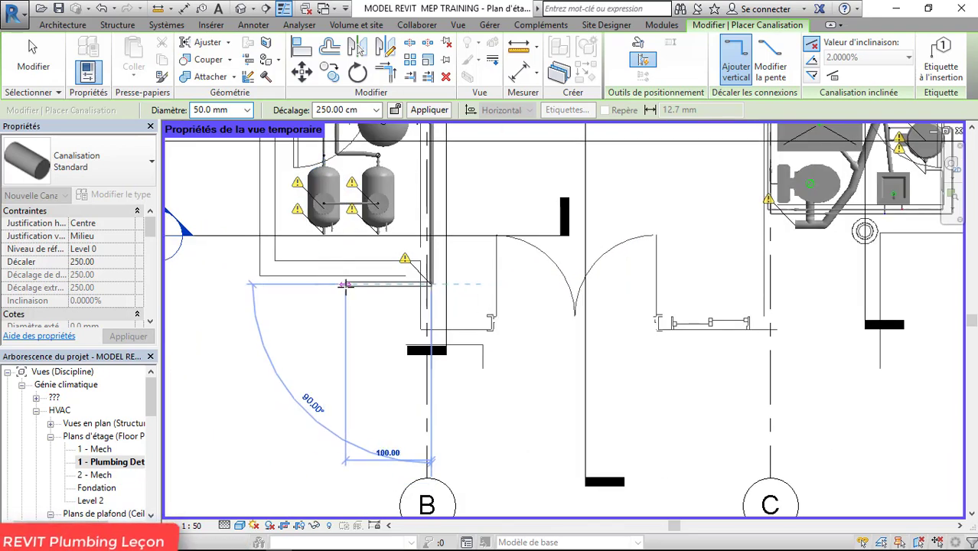
# - Lower the outlet pipe to 54.42 cm offset, run it about 210 cm left along the exterior wall, and turn it down away from the building
pyautogui.click(375, 109)
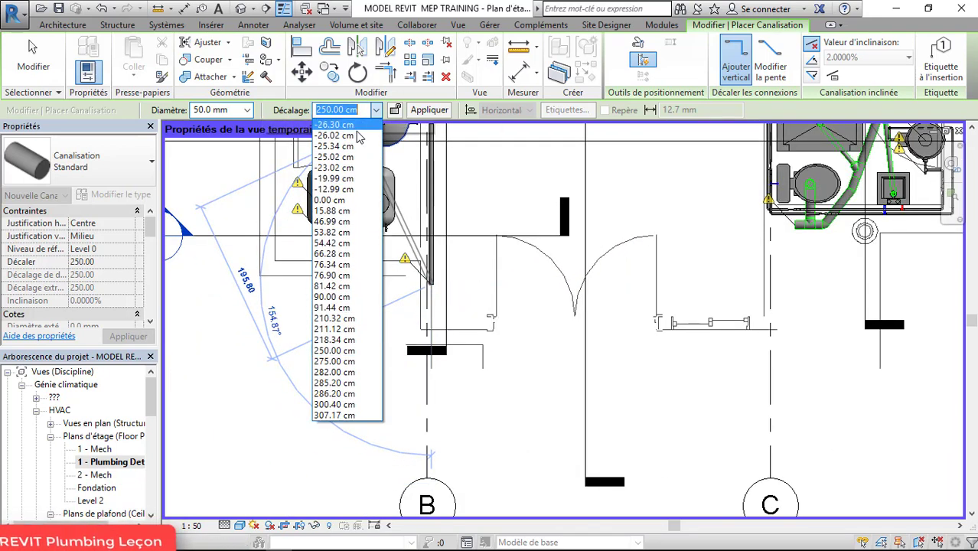
pyautogui.click(343, 243)
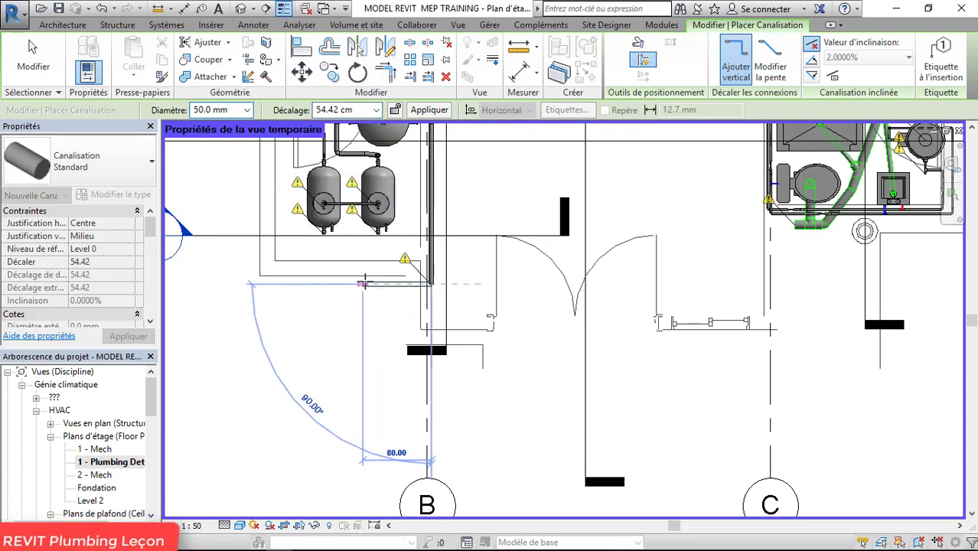
pyautogui.click(362, 284)
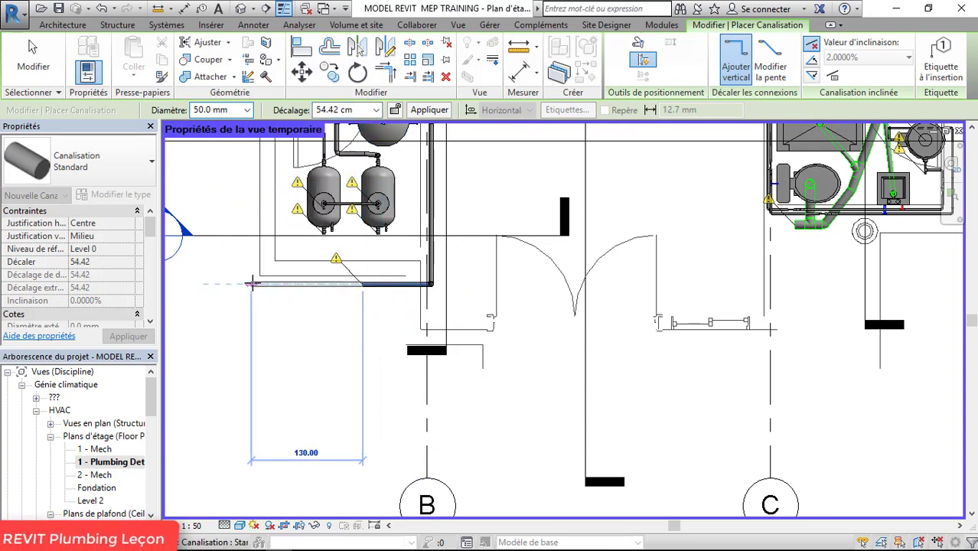
pyautogui.scroll(-3, 335, 245)
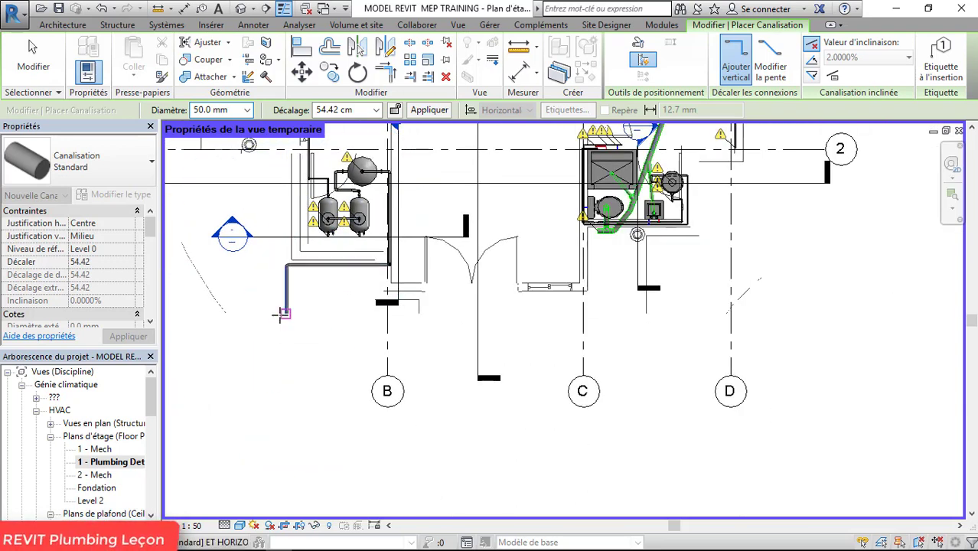
pyautogui.click(282, 313)
pyautogui.press('Escape')
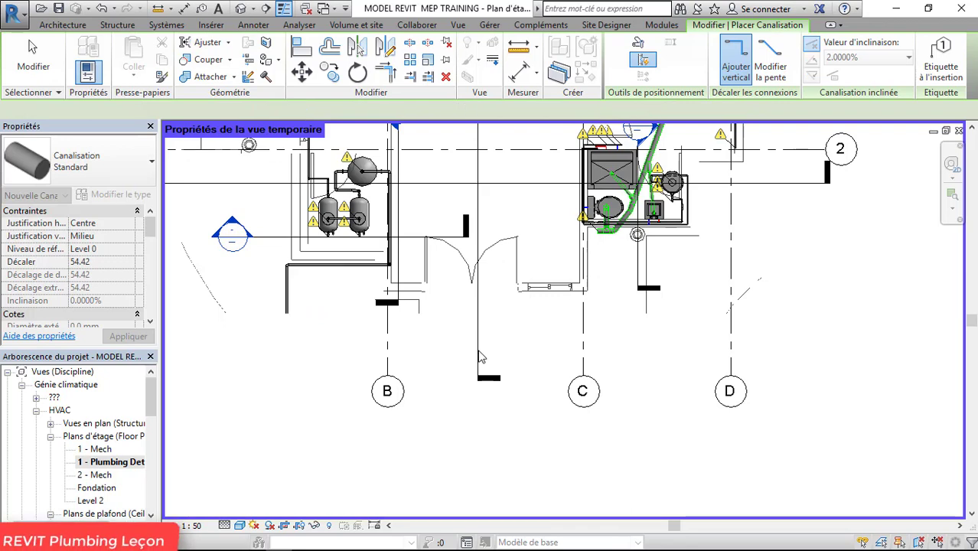
# - Flip the section line below the pumps to face the new outlet pipe, open its view, and set the visual style to Ombré
pyautogui.scroll(-2, 481, 356)
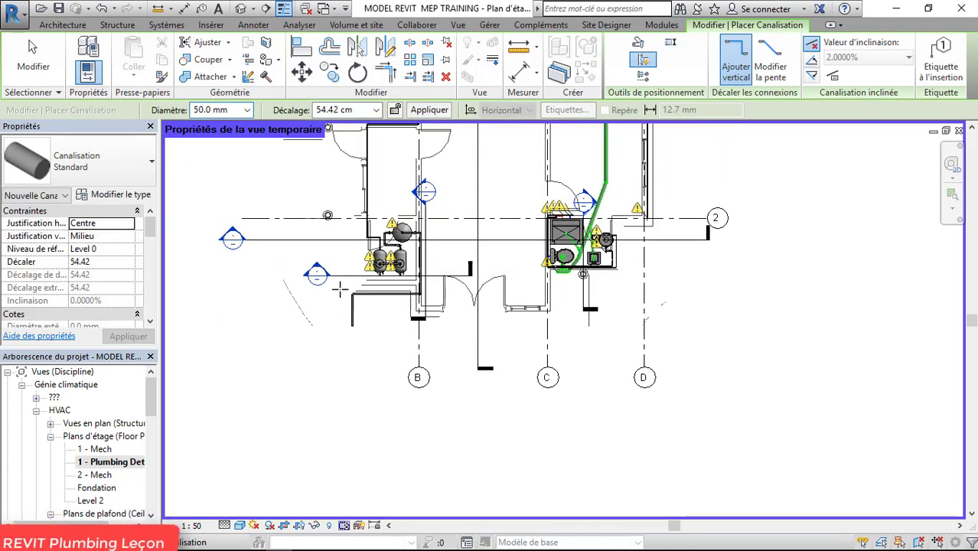
pyautogui.scroll(3, 346, 274)
pyautogui.press('Escape')
pyautogui.click(346, 274)
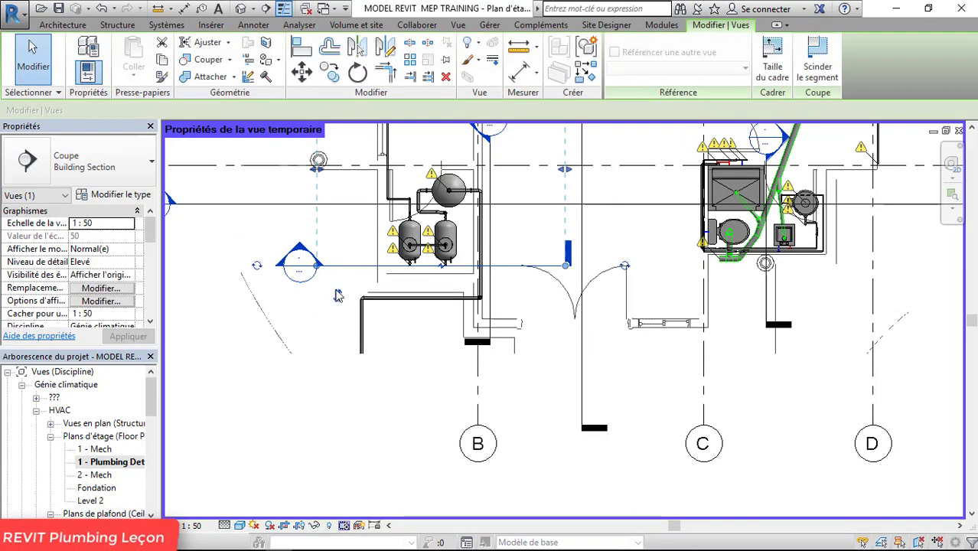
pyautogui.rightClick(338, 268)
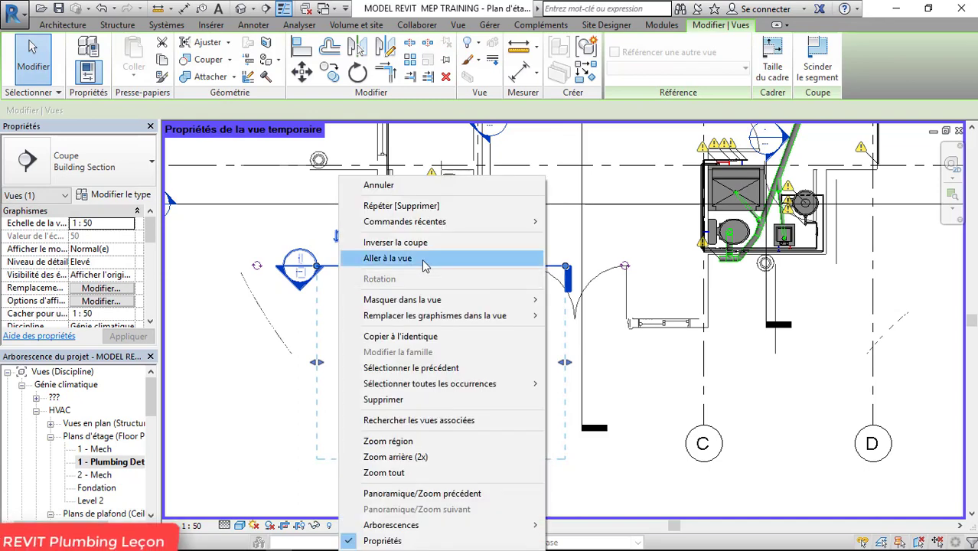
pyautogui.click(417, 258)
pyautogui.scroll(-2, 373, 272)
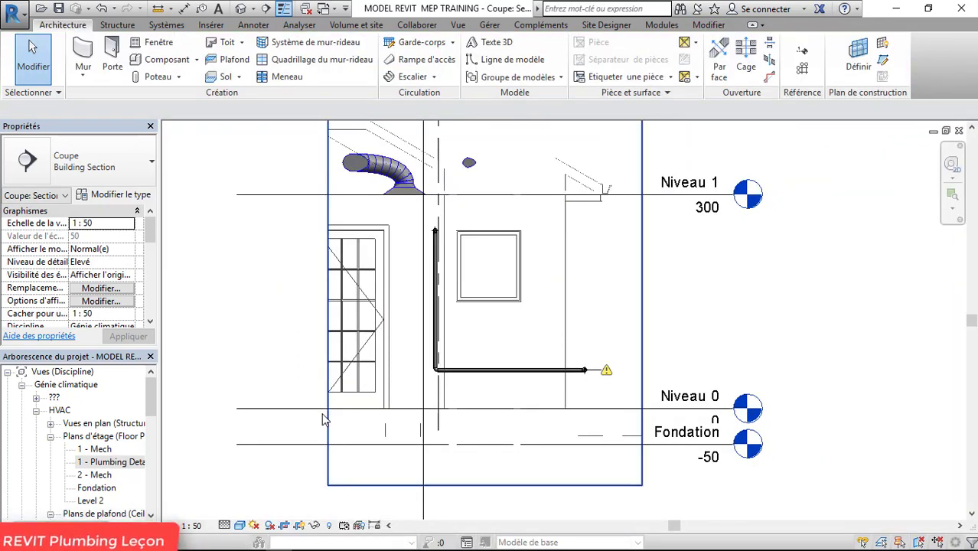
pyautogui.click(241, 526)
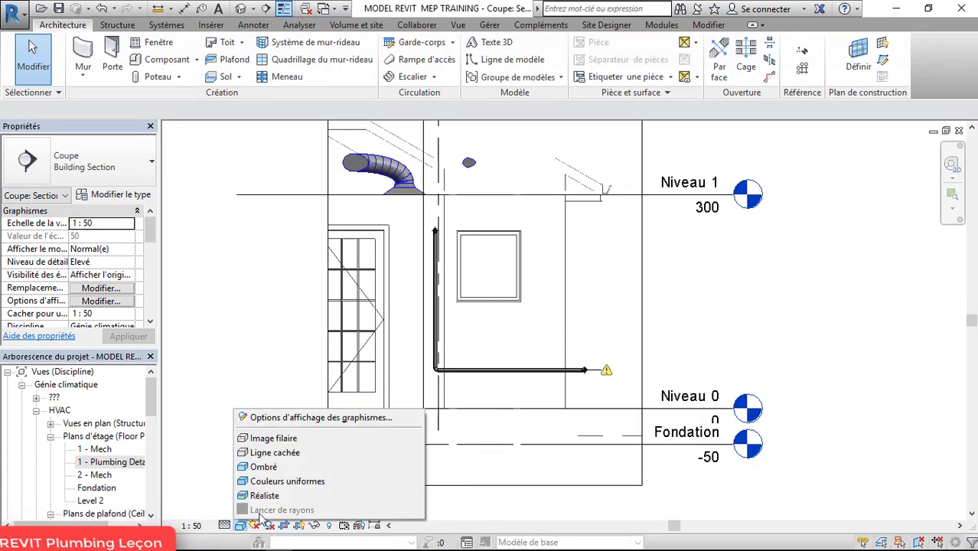
pyautogui.click(284, 465)
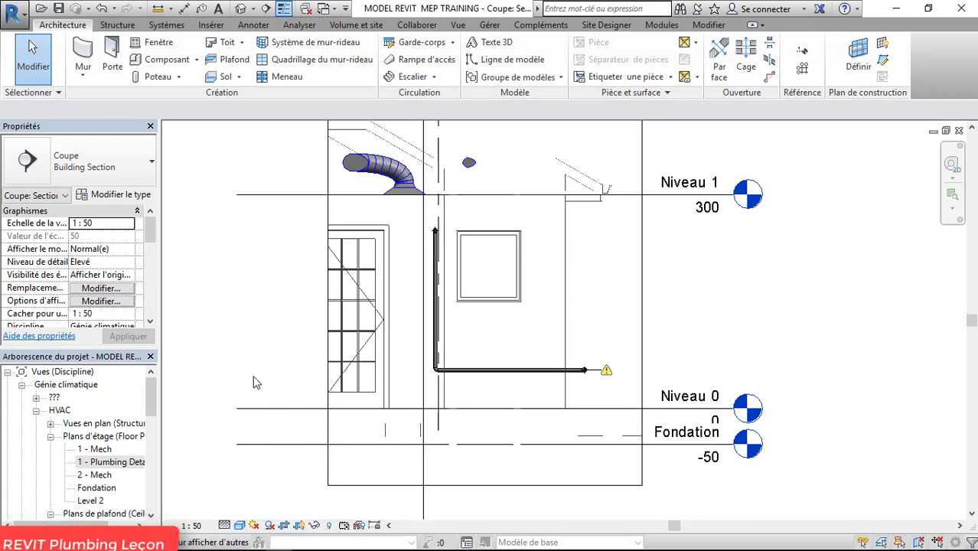
# - From the plumbing floor plan, open the section view beside grid B and examine the tank outlet pipe's drop and its run beside the pumps
pyautogui.doubleClick(107, 462)
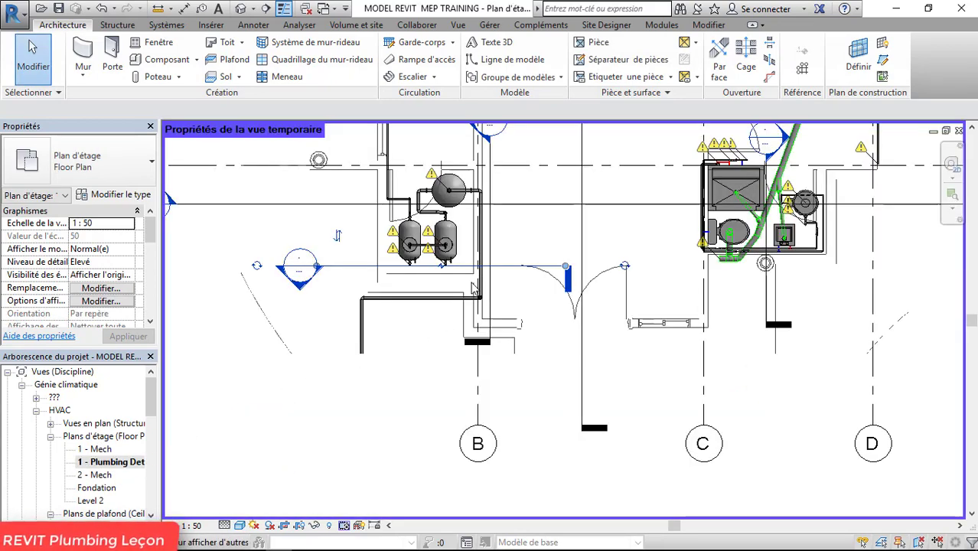
pyautogui.scroll(-3, 521, 267)
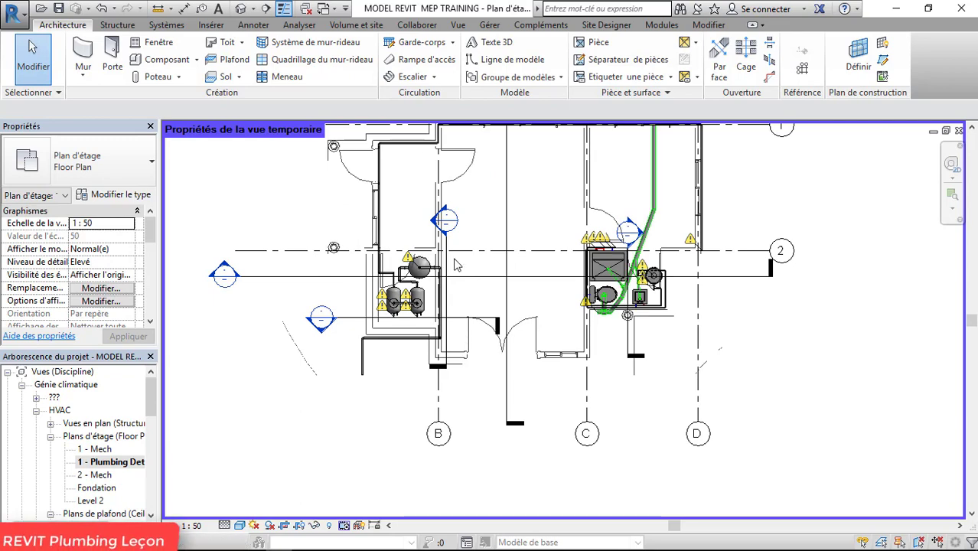
pyautogui.click(446, 264)
pyautogui.rightClick(450, 264)
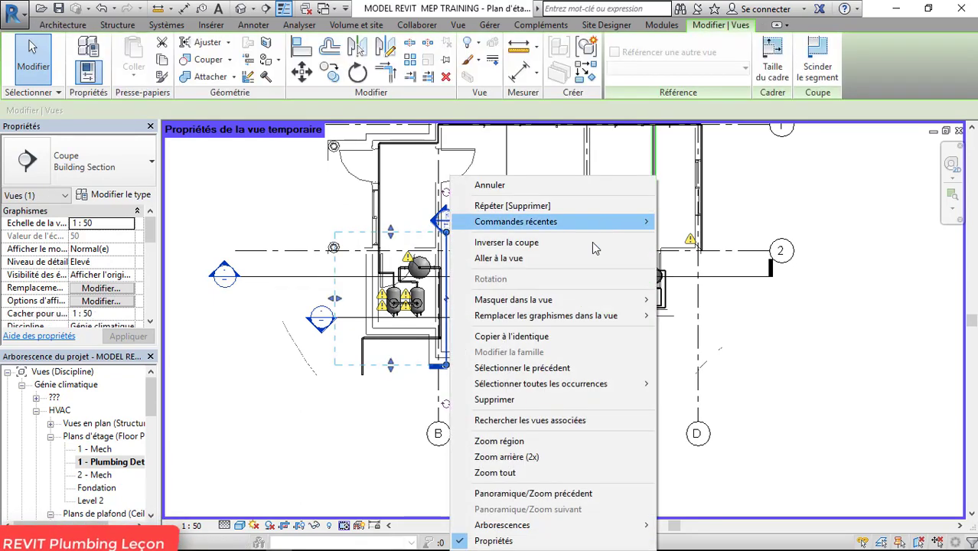
pyautogui.click(498, 259)
pyautogui.scroll(-5, 395, 385)
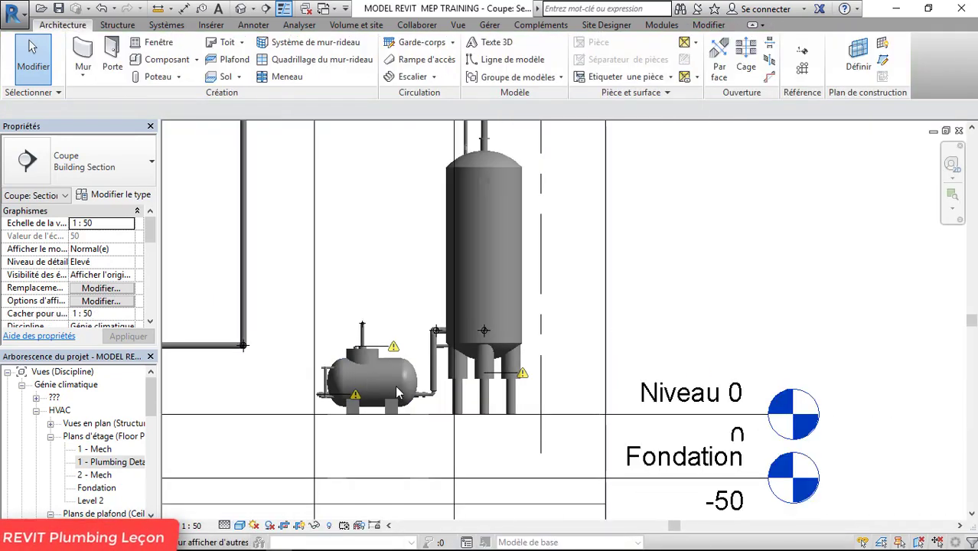
pyautogui.scroll(1, 482, 238)
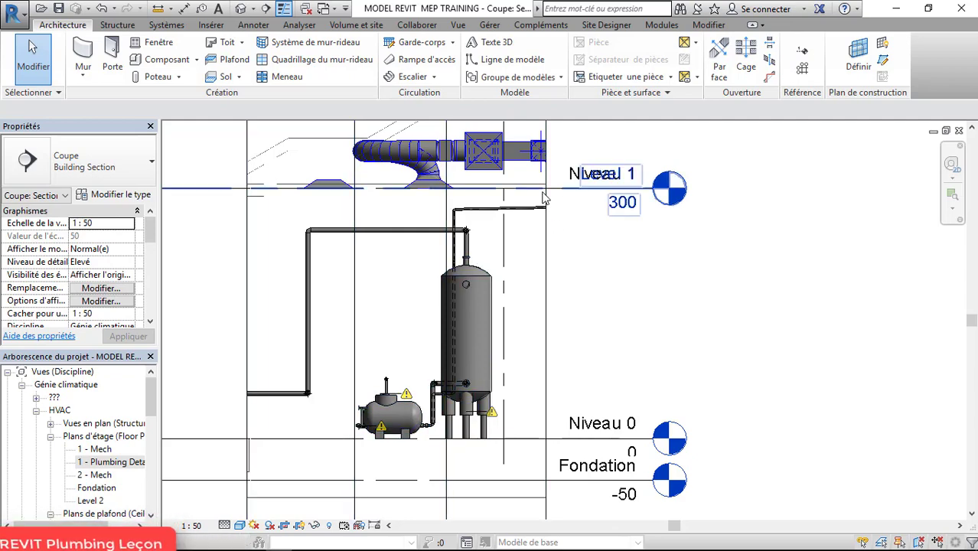
# - Open the 3D view and examine the piping around the storage tank and pumps, including the new outlet pipe, from the front and left sides
pyautogui.click(243, 8)
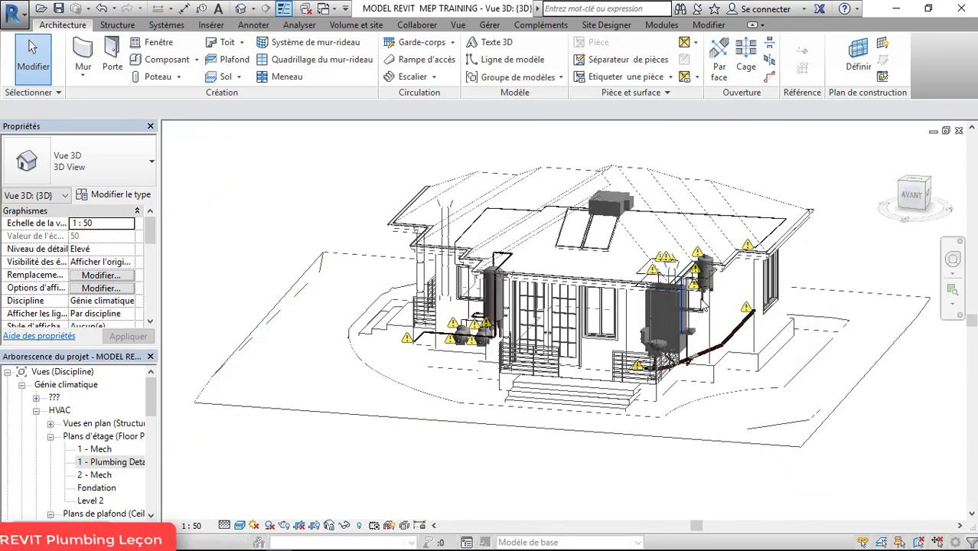
pyautogui.scroll(6, 635, 272)
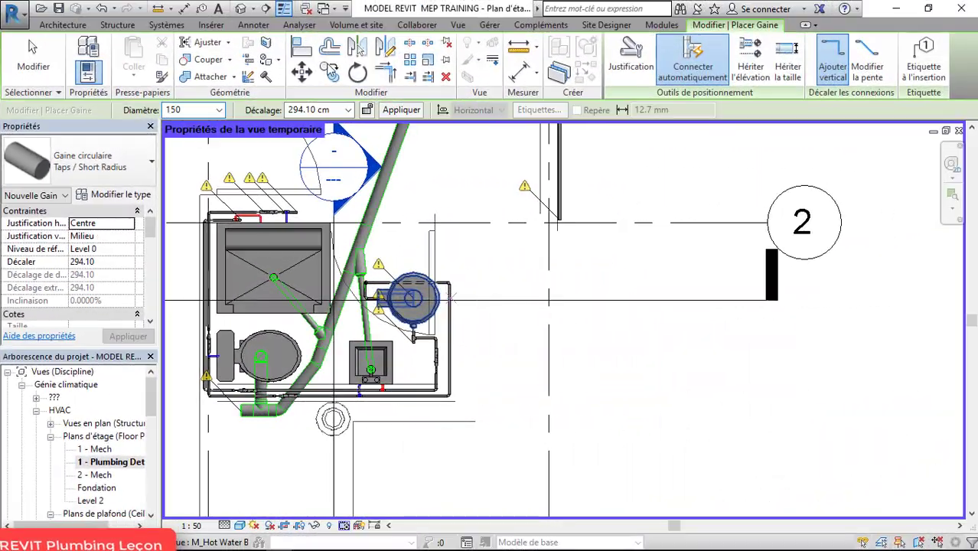
pyautogui.click(242, 9)
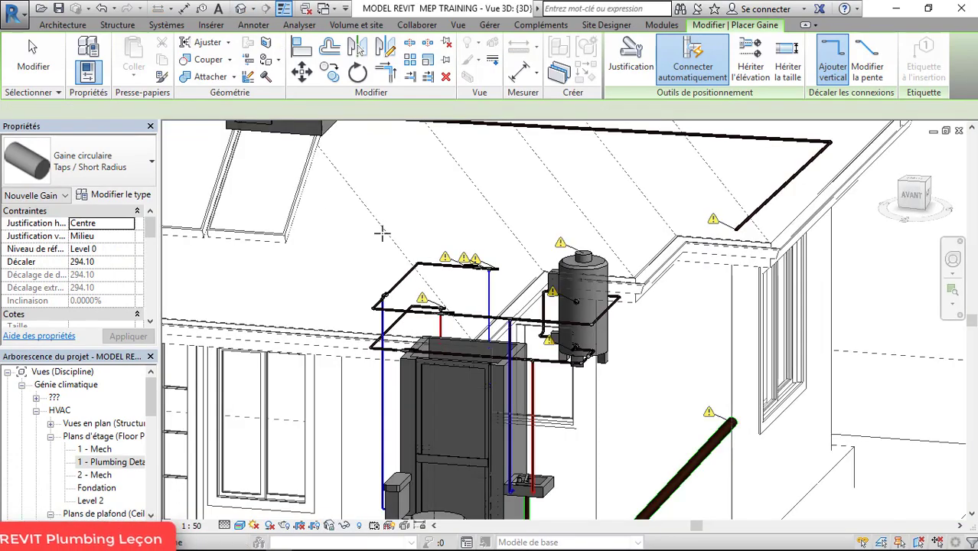
pyautogui.scroll(-1, 552, 283)
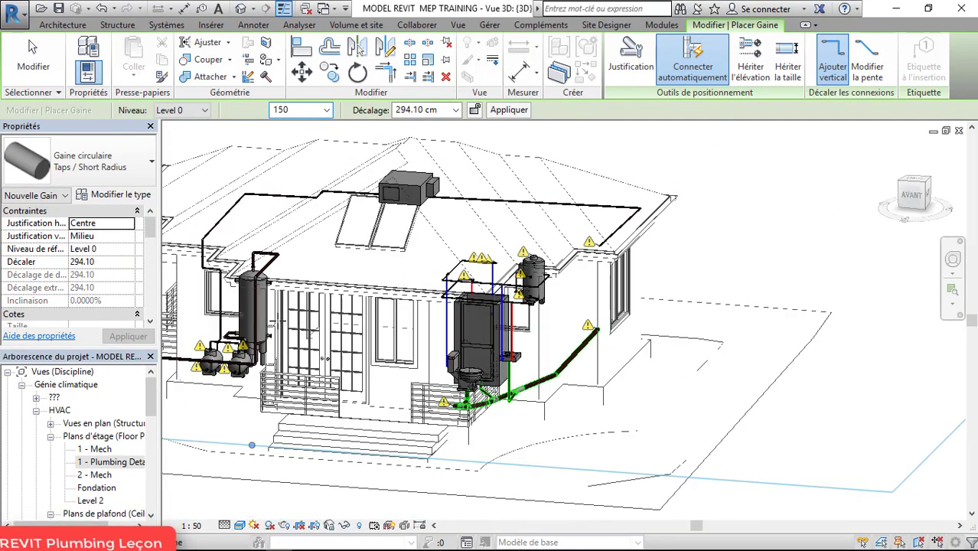
pyautogui.keyDown('shift'); pyautogui.moveTo(341, 326); pyautogui.dragTo(429, 295, button='middle'); pyautogui.keyUp('shift')
pyautogui.scroll(5, 437, 383)
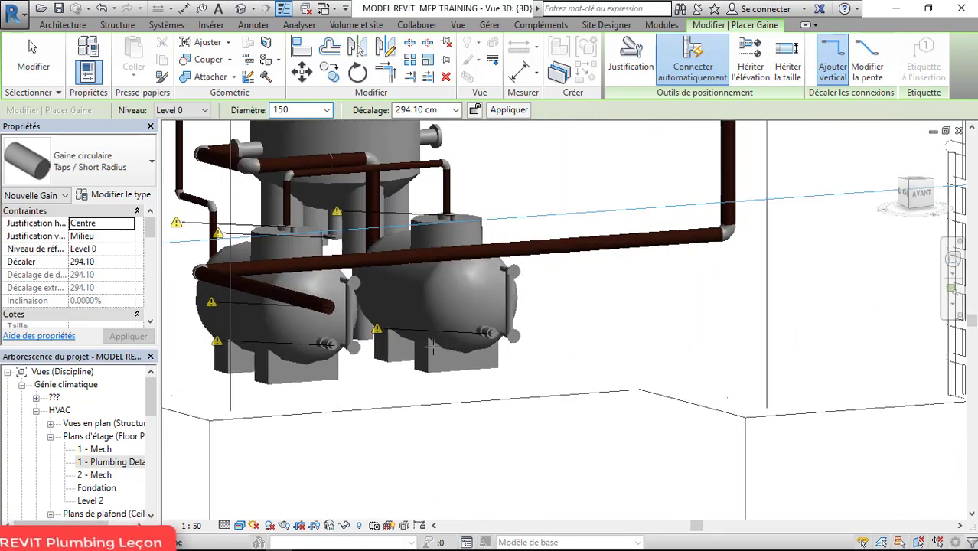
pyautogui.scroll(-3, 464, 364)
pyautogui.scroll(2, 471, 324)
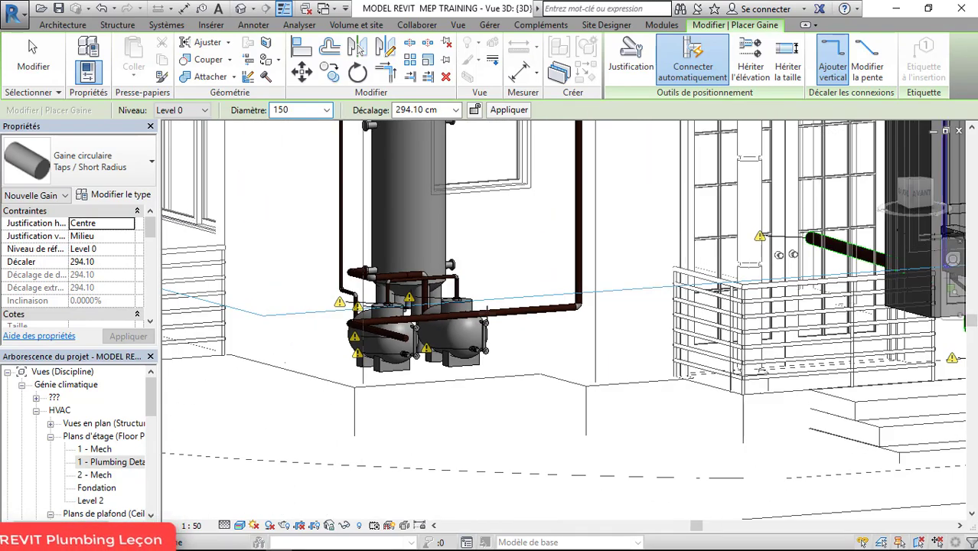
pyautogui.scroll(-5, 444, 344)
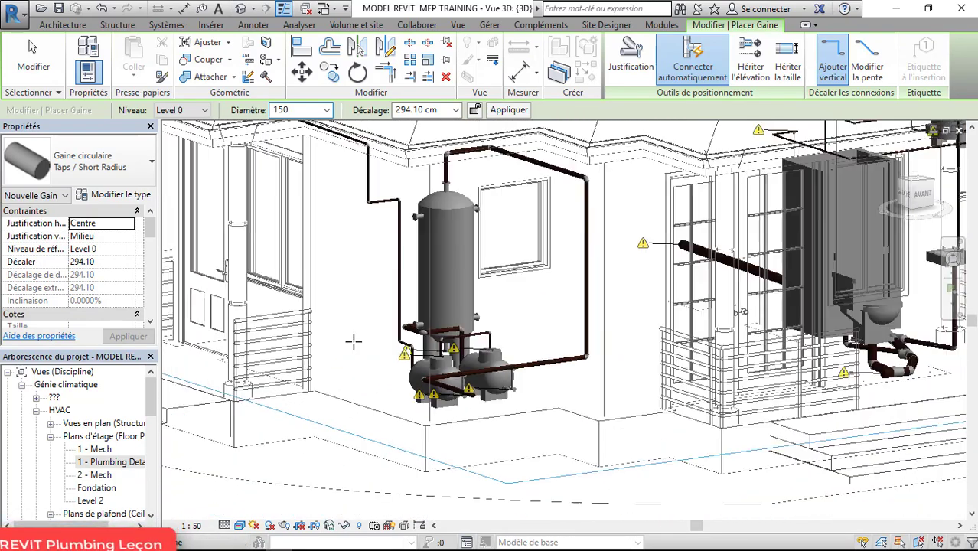
pyautogui.keyDown('shift'); pyautogui.moveTo(464, 349); pyautogui.dragTo(795, 321, button='middle'); pyautogui.keyUp('shift')
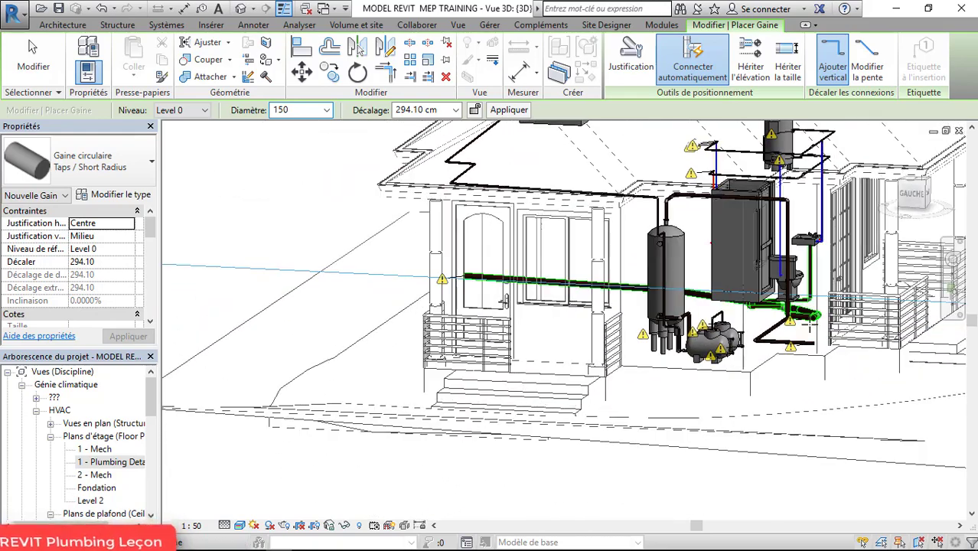
pyautogui.scroll(3, 796, 321)
pyautogui.scroll(3, 713, 325)
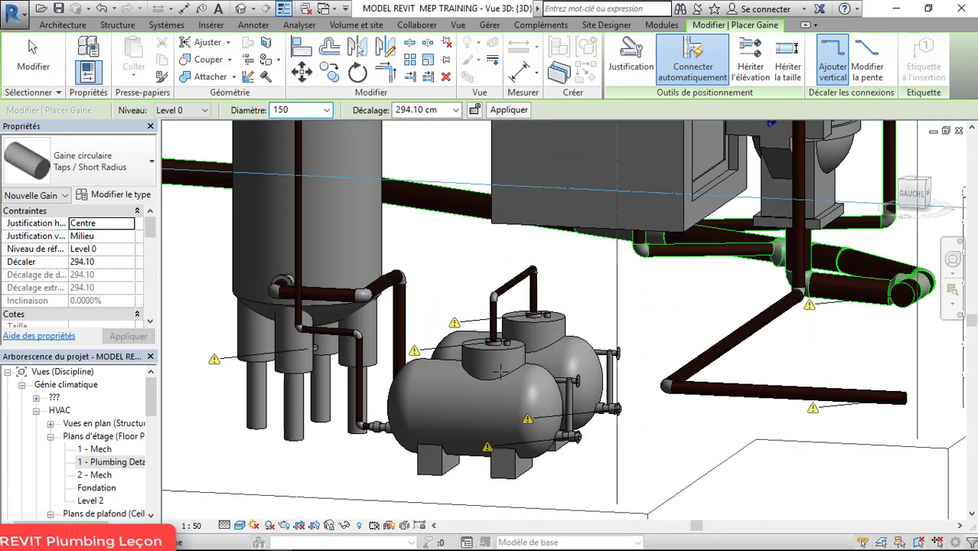
# - From the plumbing floor plan, flip the section line below the pumps to face the pumps and storage tank, and open its view
pyautogui.scroll(-4, 533, 410)
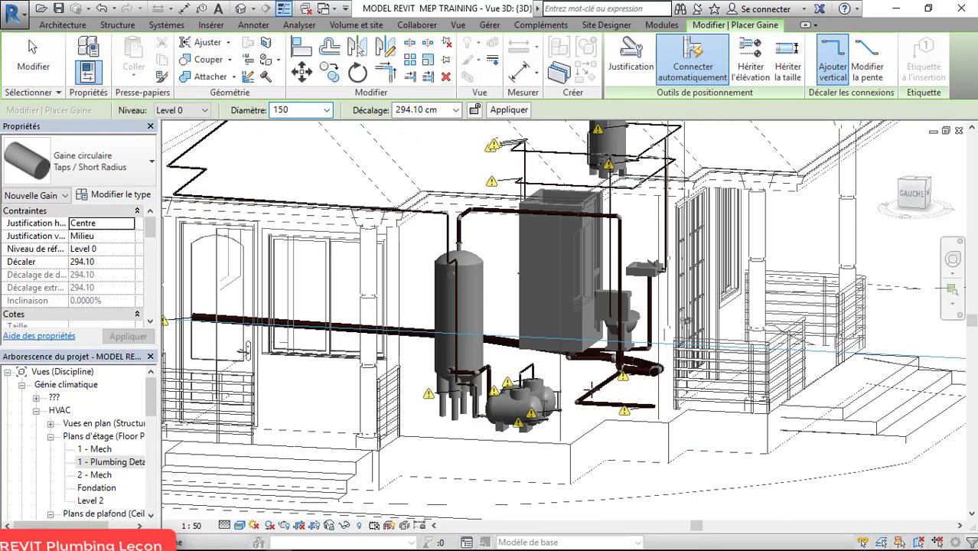
pyautogui.doubleClick(90, 463)
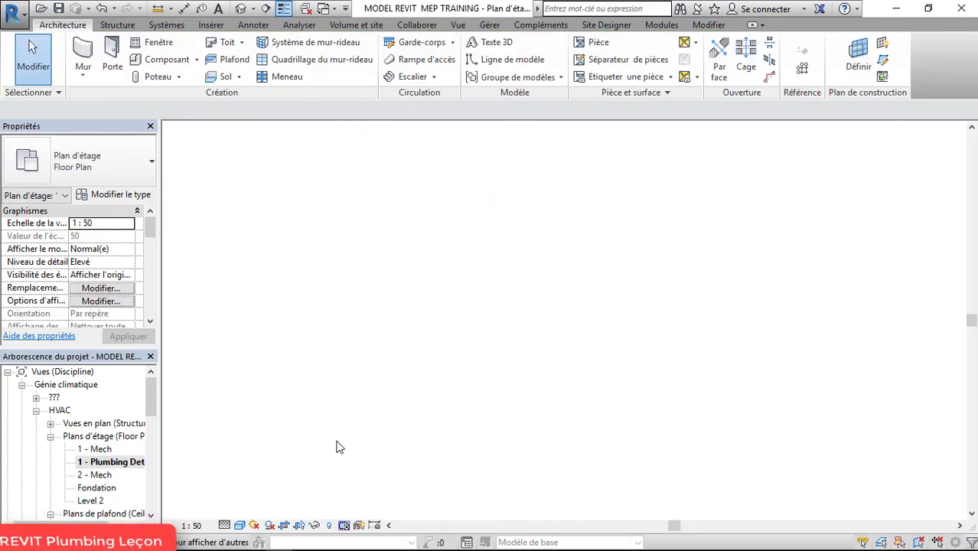
pyautogui.scroll(-1, 502, 396)
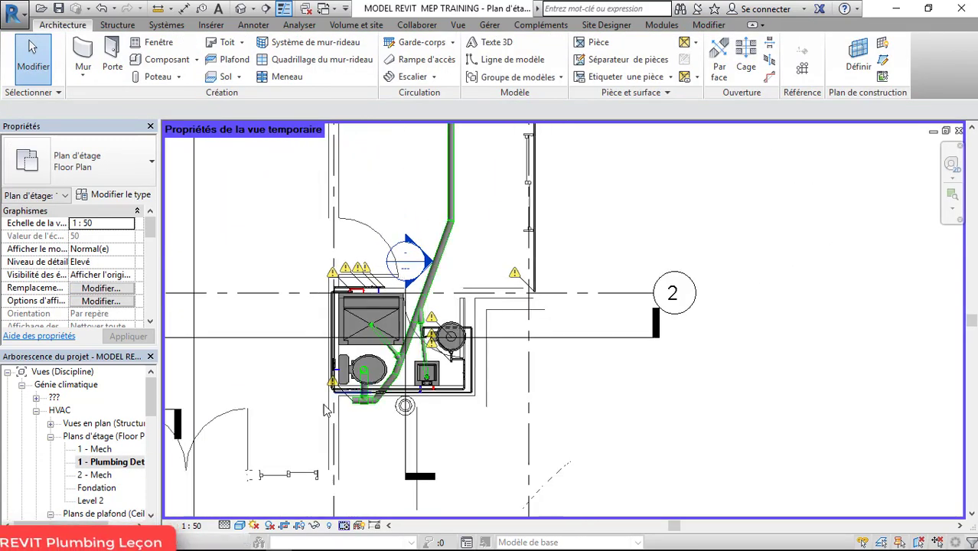
pyautogui.scroll(2, 419, 385)
pyautogui.scroll(-3, 731, 293)
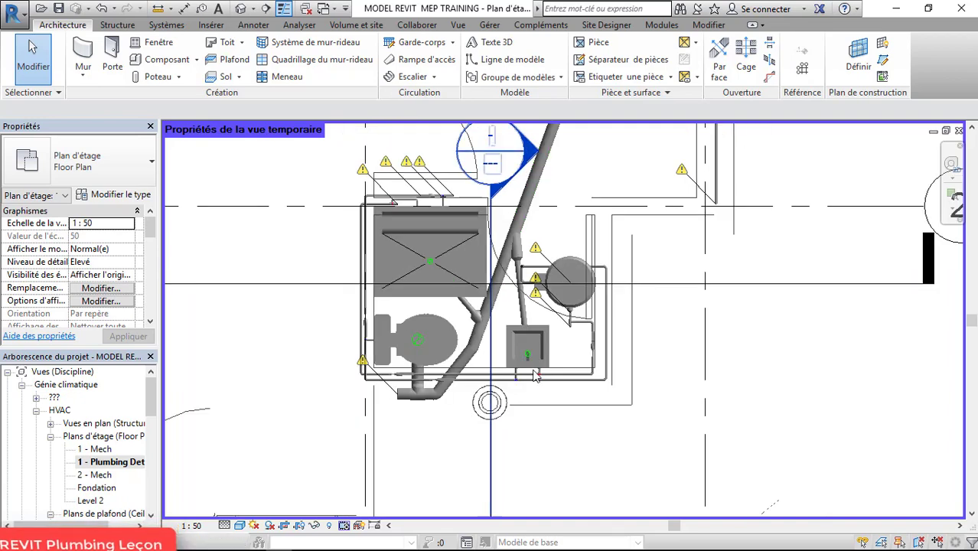
pyautogui.scroll(-3, 729, 289)
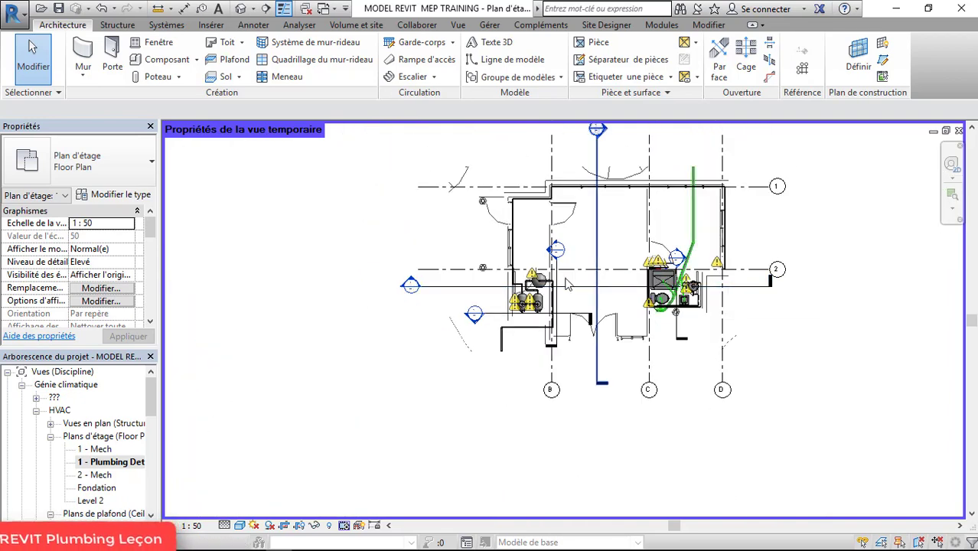
pyautogui.scroll(2, 559, 285)
pyautogui.click(567, 334)
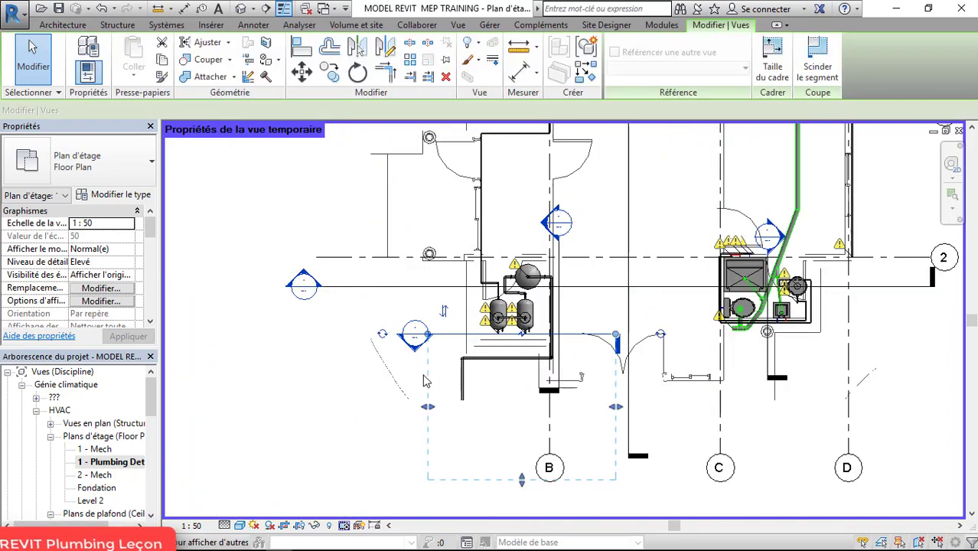
pyautogui.rightClick(445, 329)
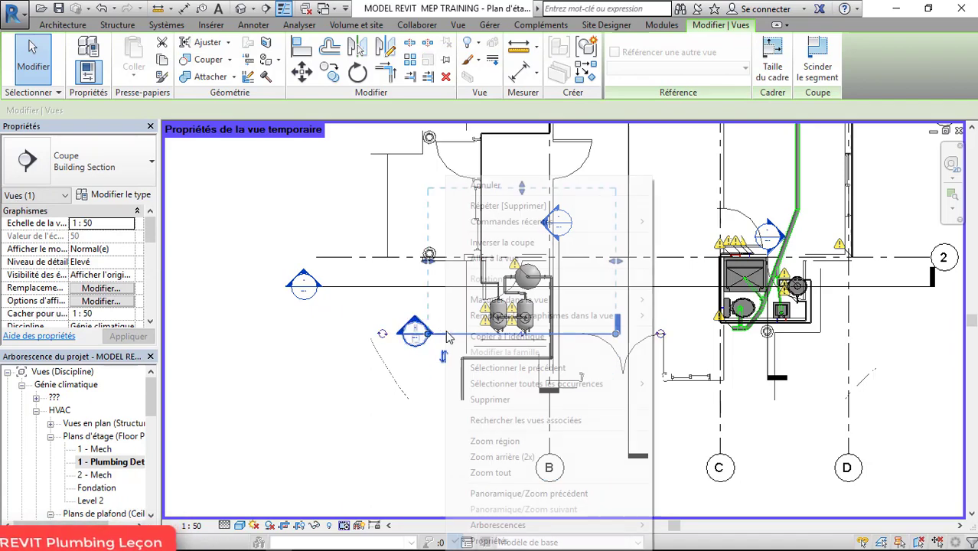
pyautogui.click(544, 259)
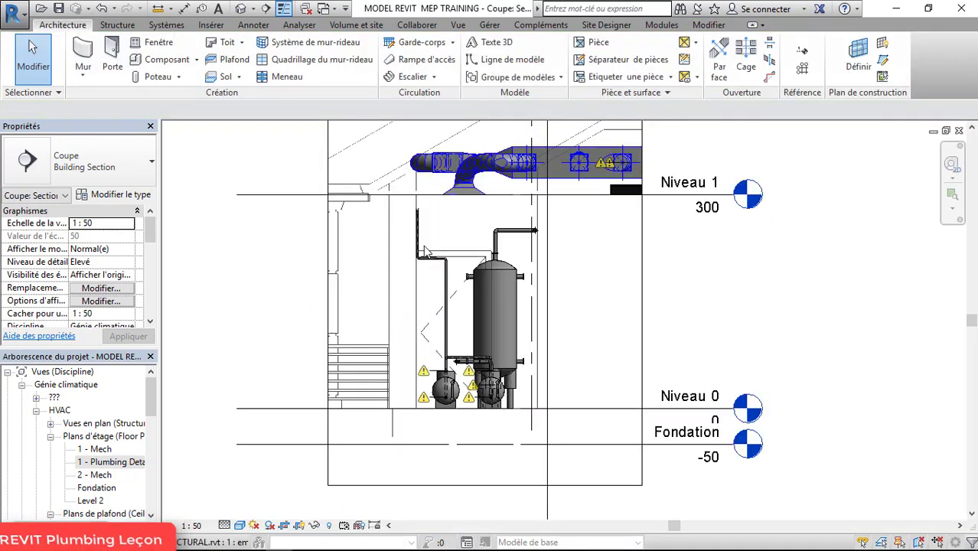
# - Examine the supply pipe drop to the pumps and the storage tank's connecting pipes in the section view
pyautogui.scroll(3, 340, 259)
pyautogui.scroll(-2, 340, 258)
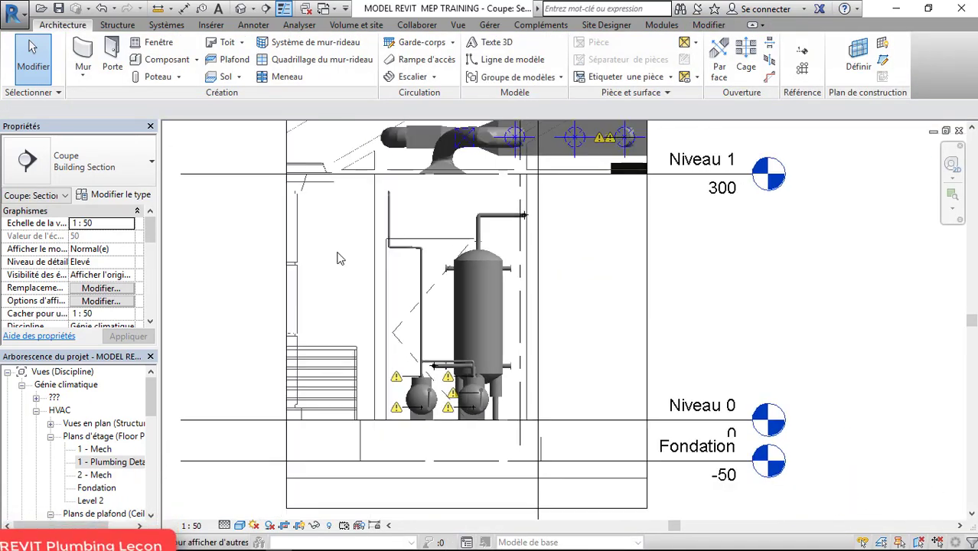
pyautogui.scroll(2, 475, 207)
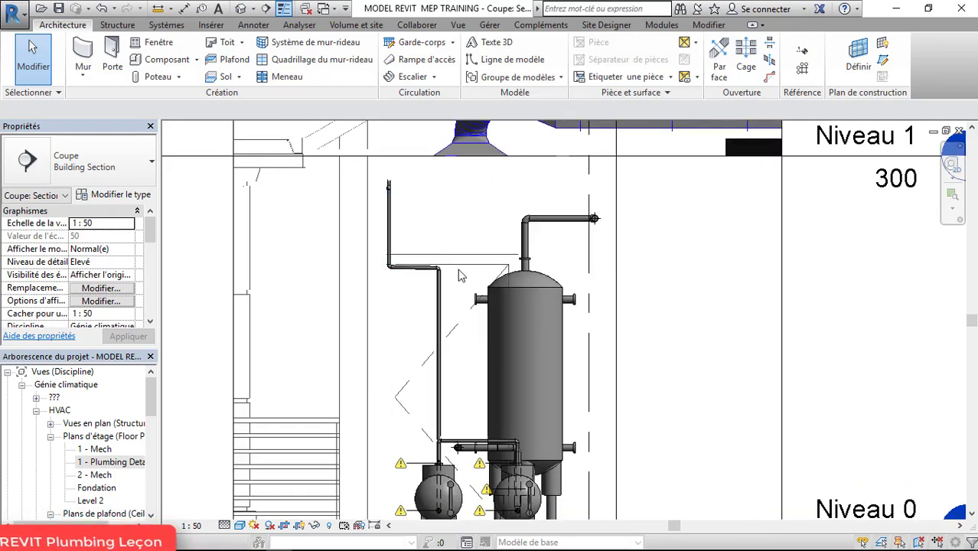
pyautogui.scroll(-1, 506, 303)
pyautogui.scroll(2, 506, 303)
pyautogui.scroll(-2, 332, 397)
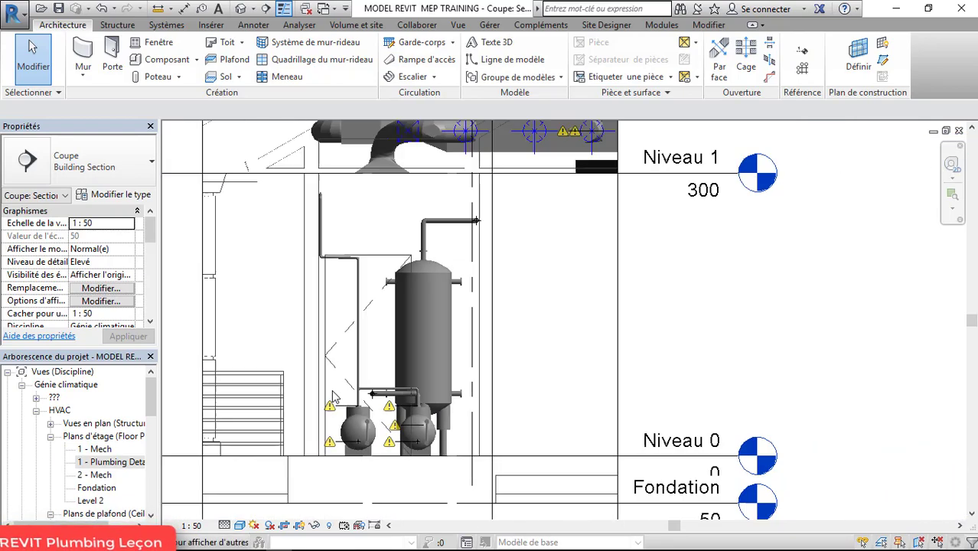